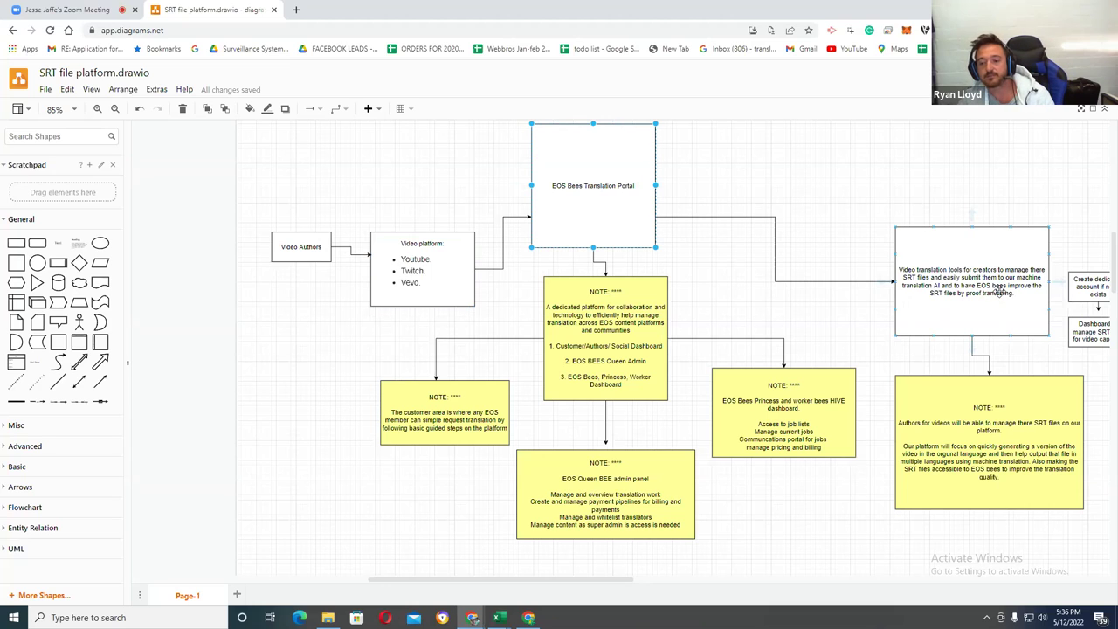
# Change "SRT files by proof translating" to "SRT/VTT files by proof translating" in the video translation tools box
pyautogui.doubleClick(1006, 298)
pyautogui.click(1007, 298)
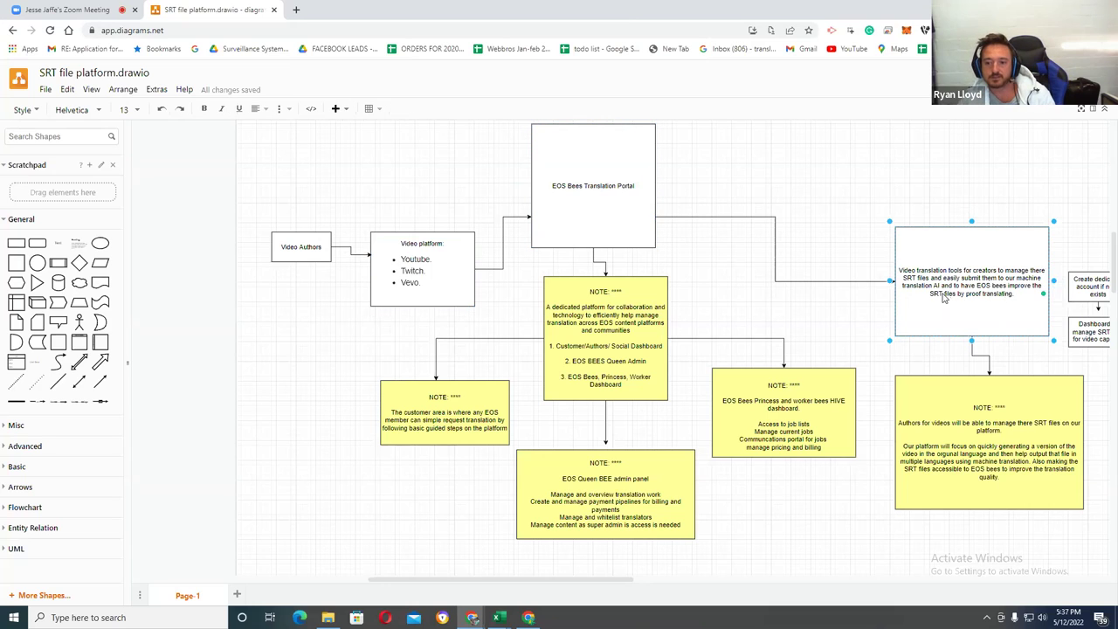
pyautogui.write('VTT')
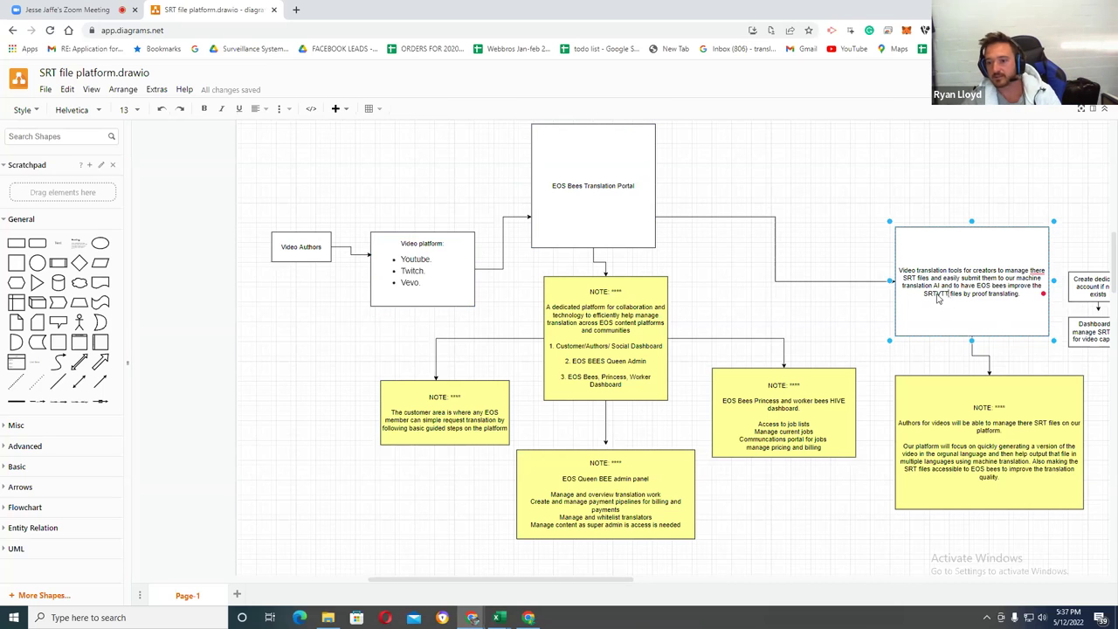
pyautogui.click(936, 297)
pyautogui.write('/')
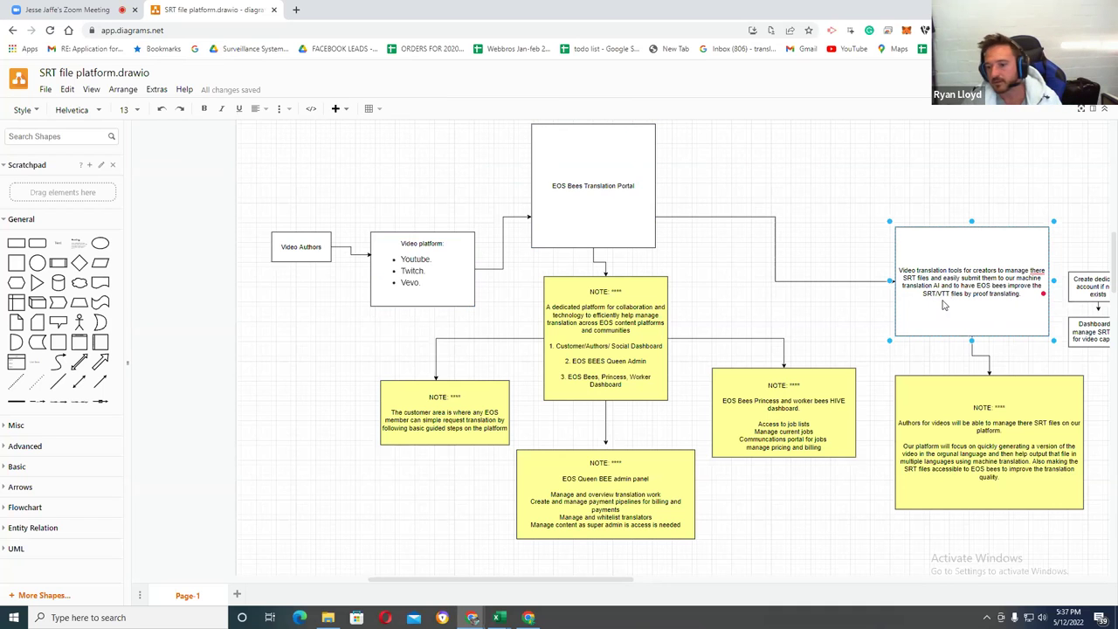
pyautogui.moveTo(573, 581); pyautogui.dragTo(670, 583)
pyautogui.click(808, 459)
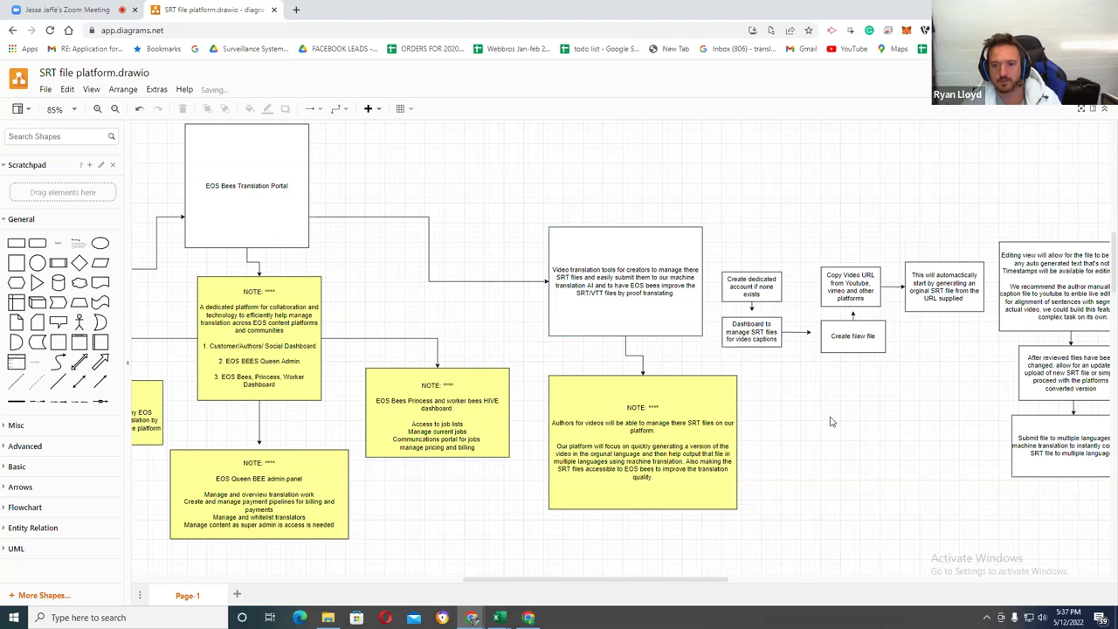
# Examine the workflow boxes following the video translation tools, from dedicated account creation to the SRT management dashboard
pyautogui.moveTo(621, 582); pyautogui.dragTo(671, 584)
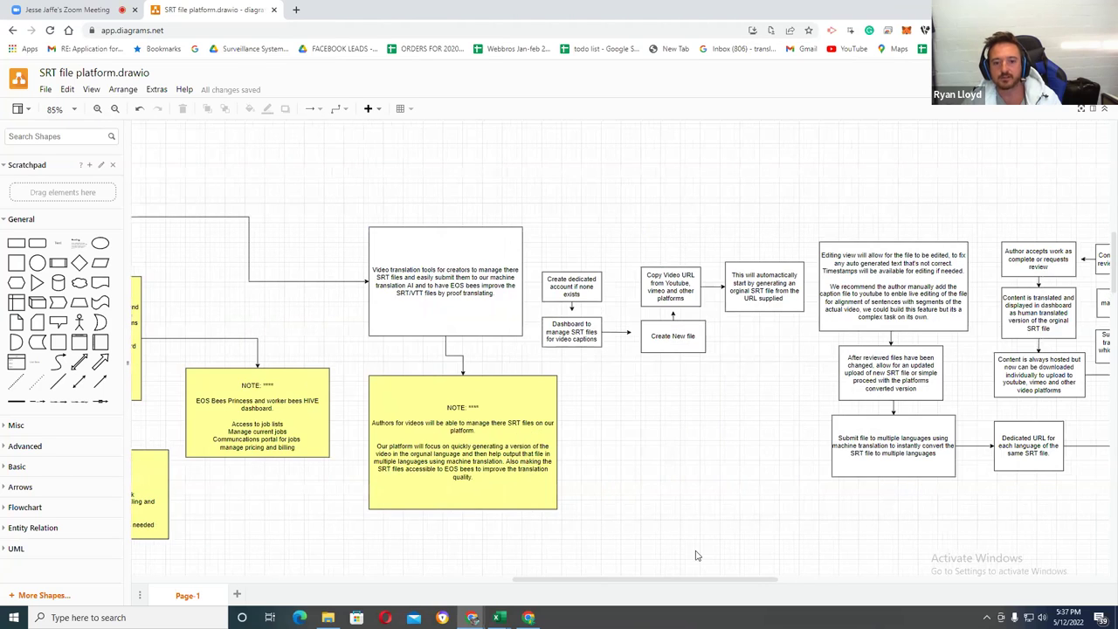
pyautogui.click(572, 288)
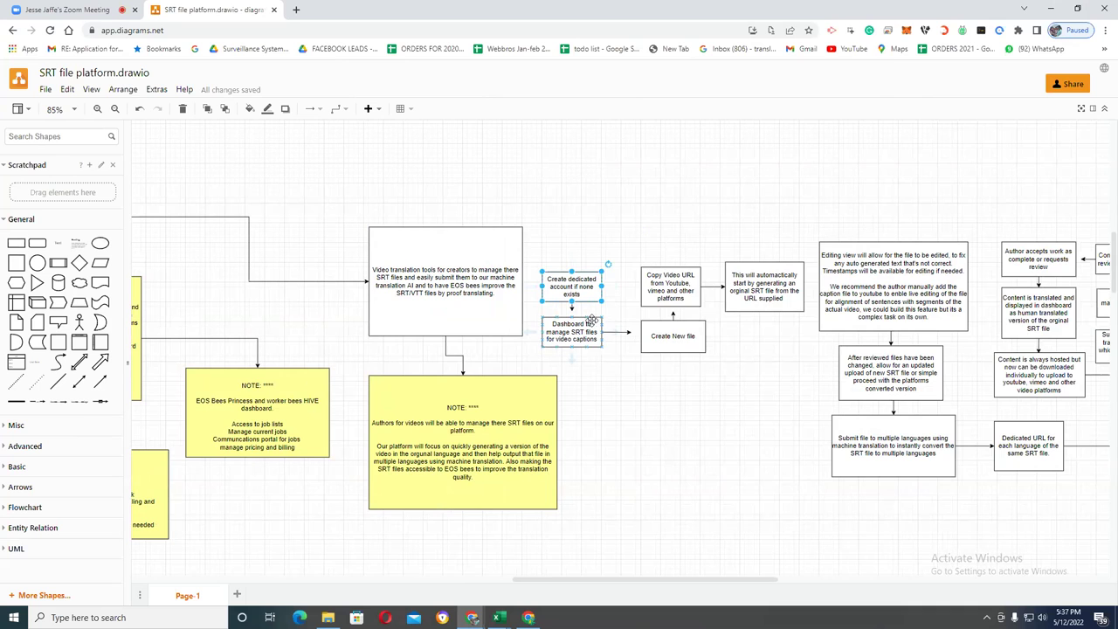
pyautogui.scroll(2, 591, 320)
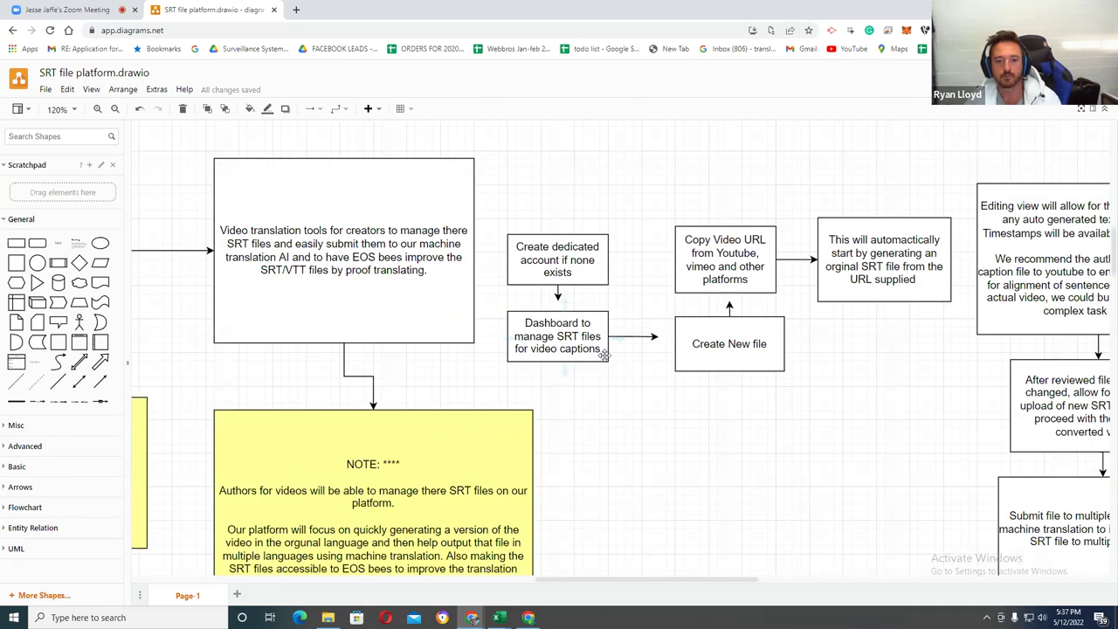
pyautogui.scroll(1, 574, 265)
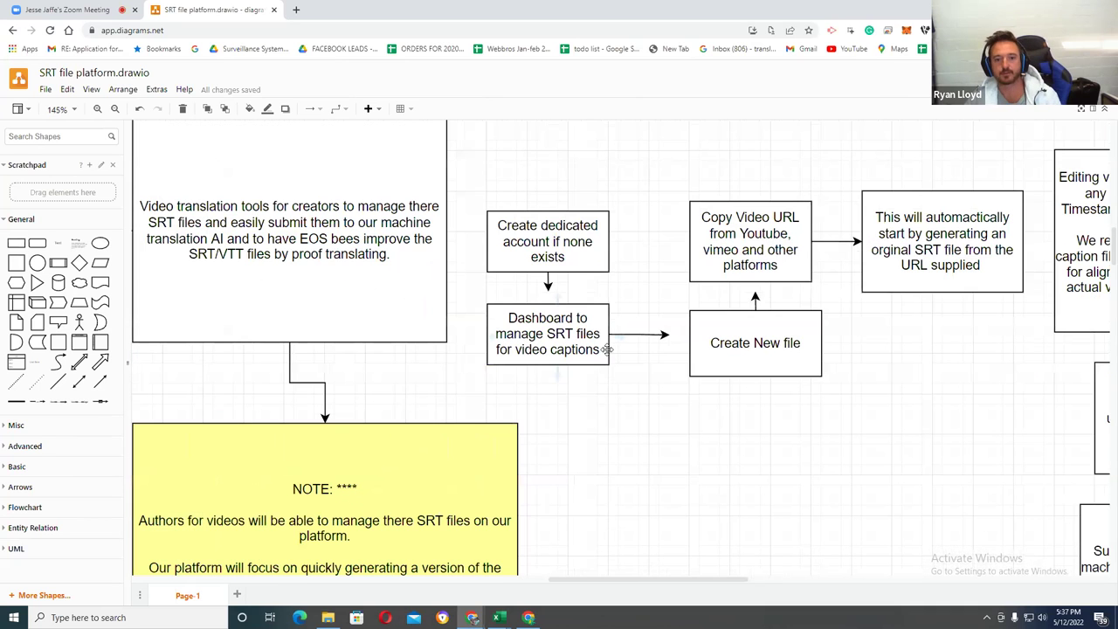
pyautogui.click(552, 254)
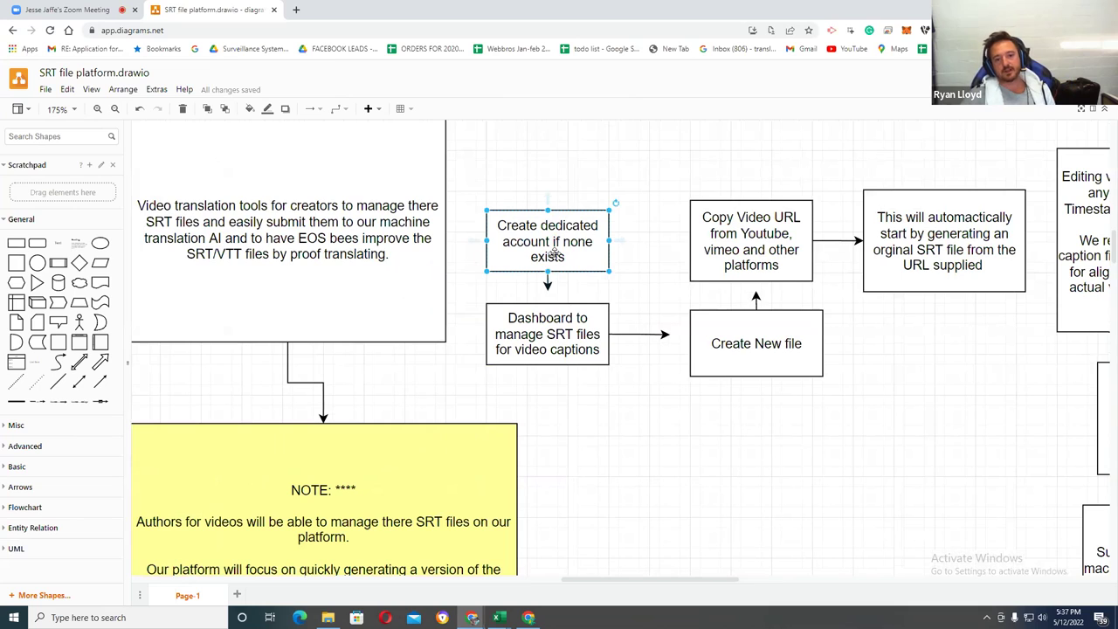
pyautogui.click(556, 346)
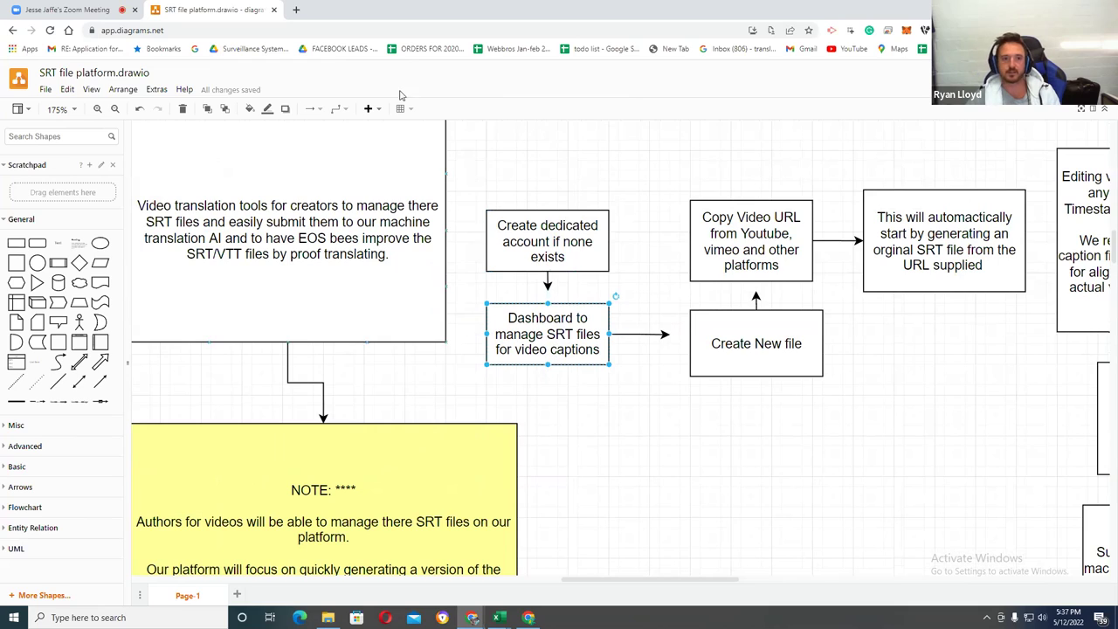
# Open the translateme.market documents page in a new browser tab and start adding a document
pyautogui.click(297, 10)
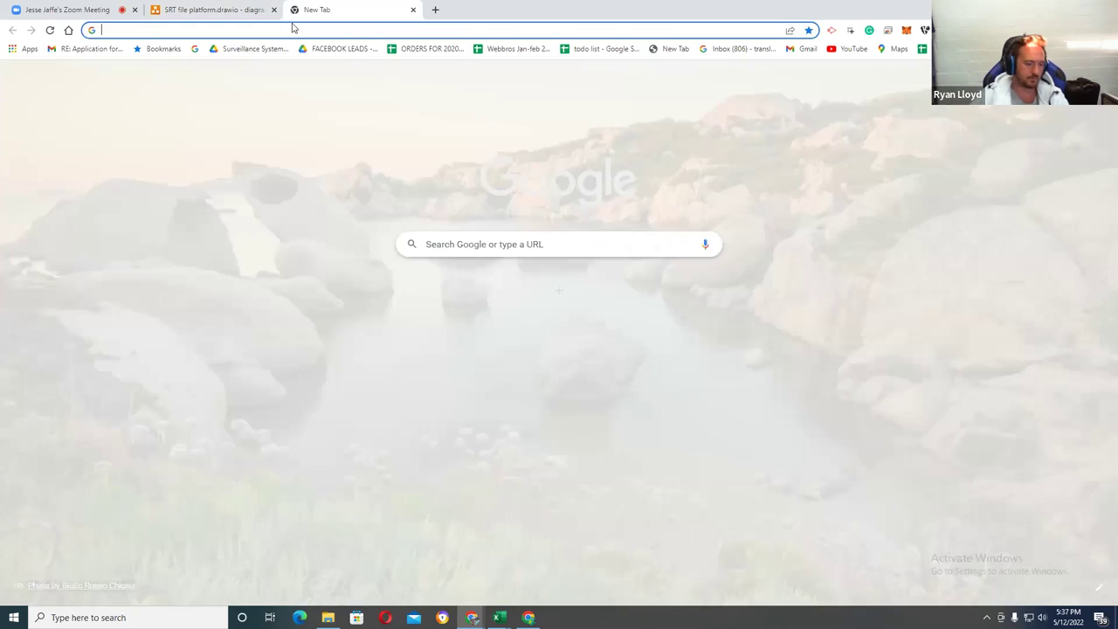
pyautogui.click(291, 30)
pyautogui.write('trans')
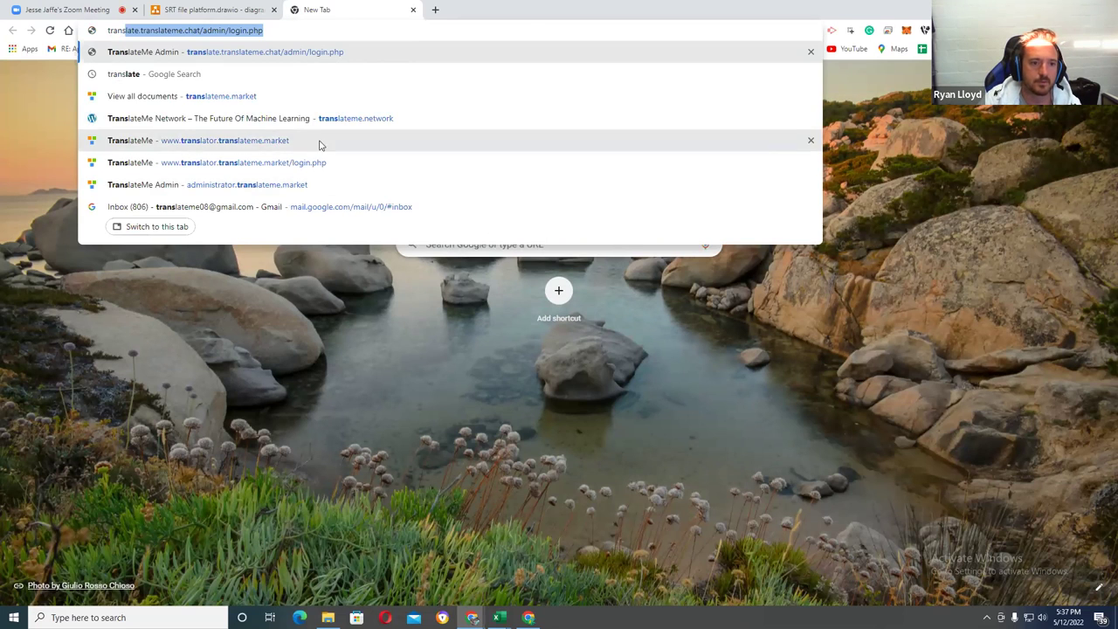
pyautogui.click(262, 99)
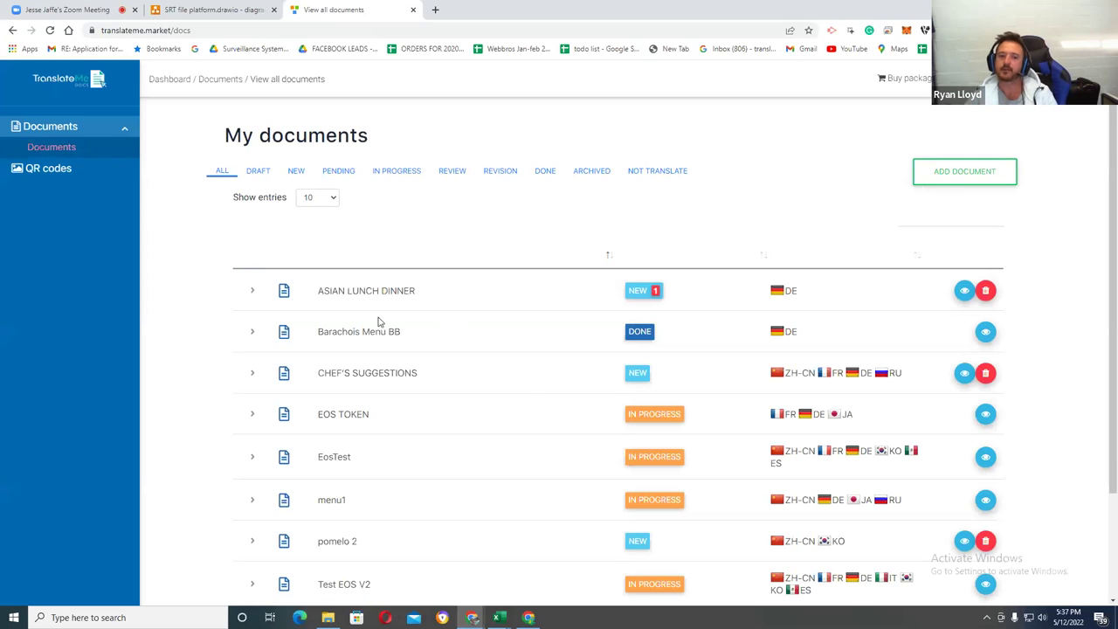
pyautogui.click(997, 174)
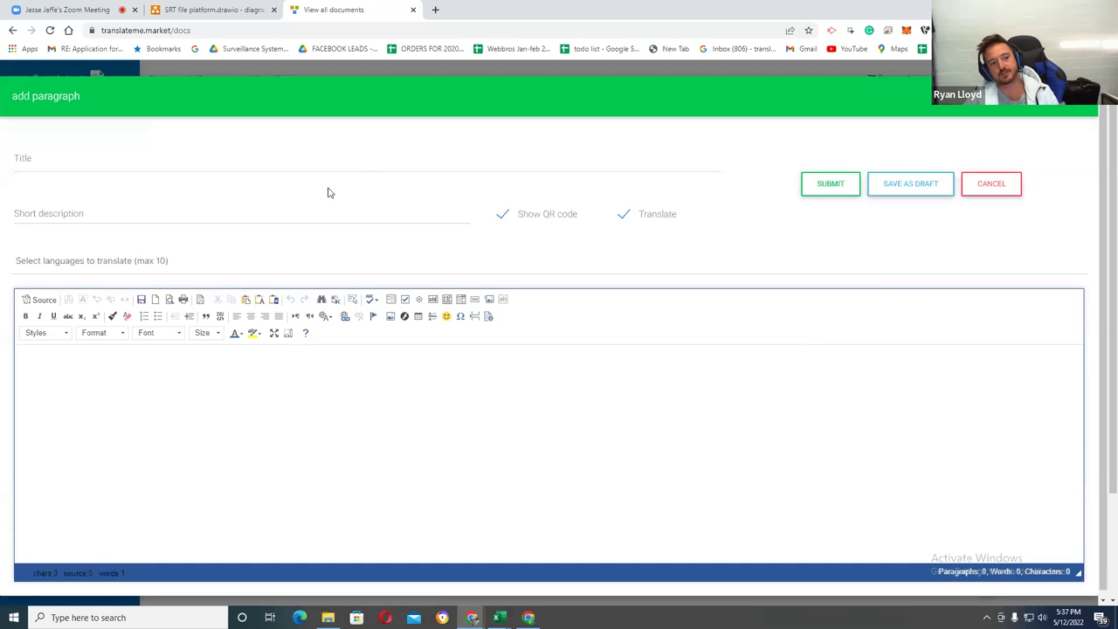
pyautogui.click(163, 163)
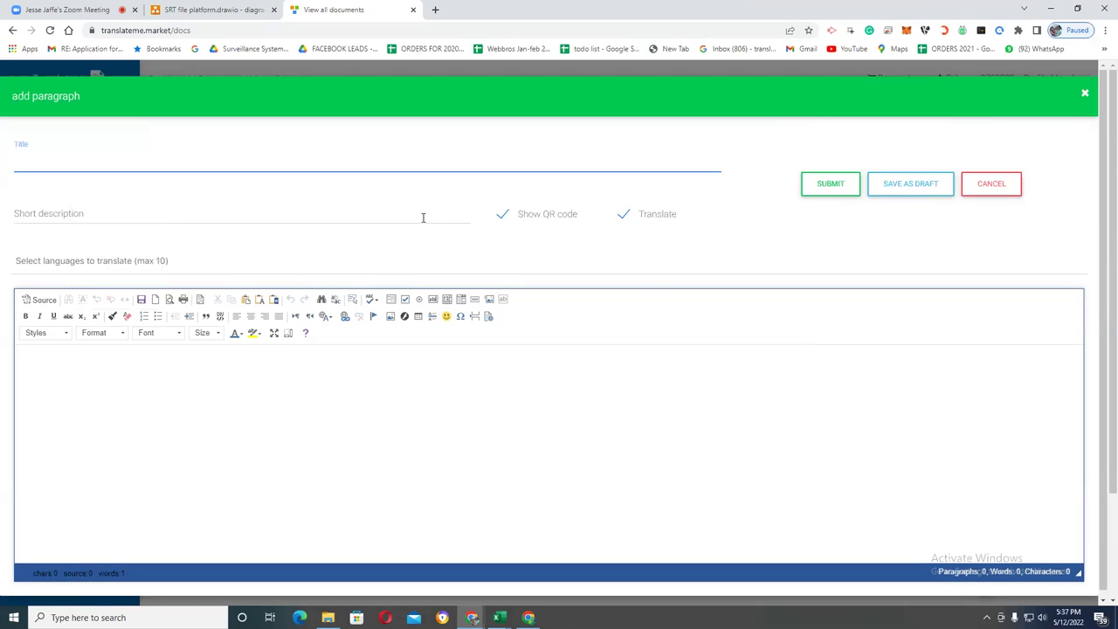
pyautogui.click(271, 387)
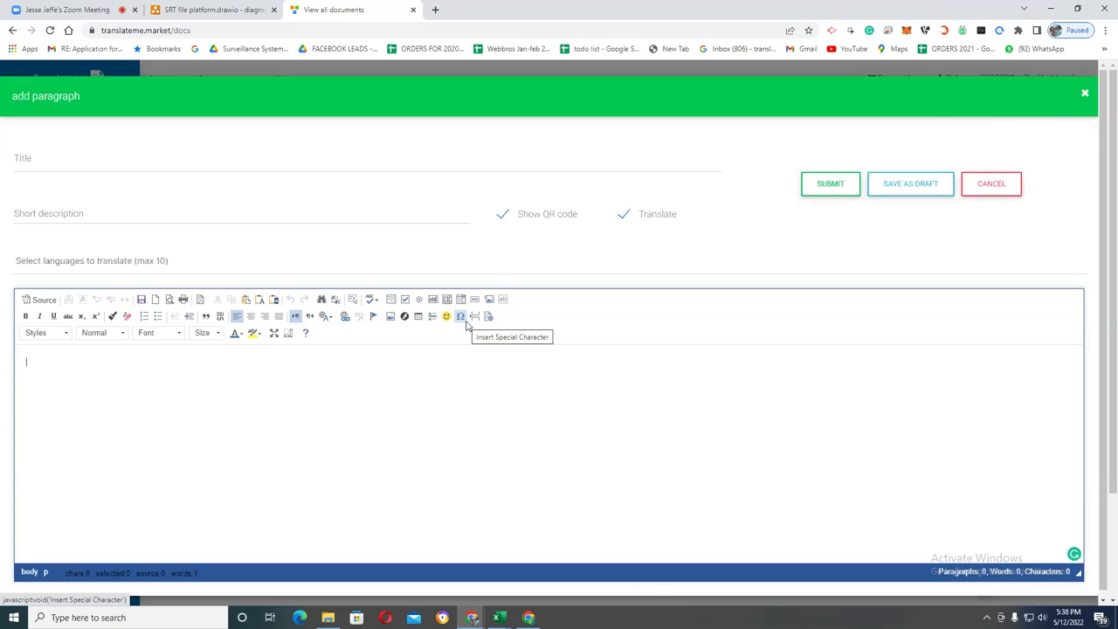
pyautogui.write('ss')
pyautogui.press('BackSpace')
pyautogui.press('BackSpace')
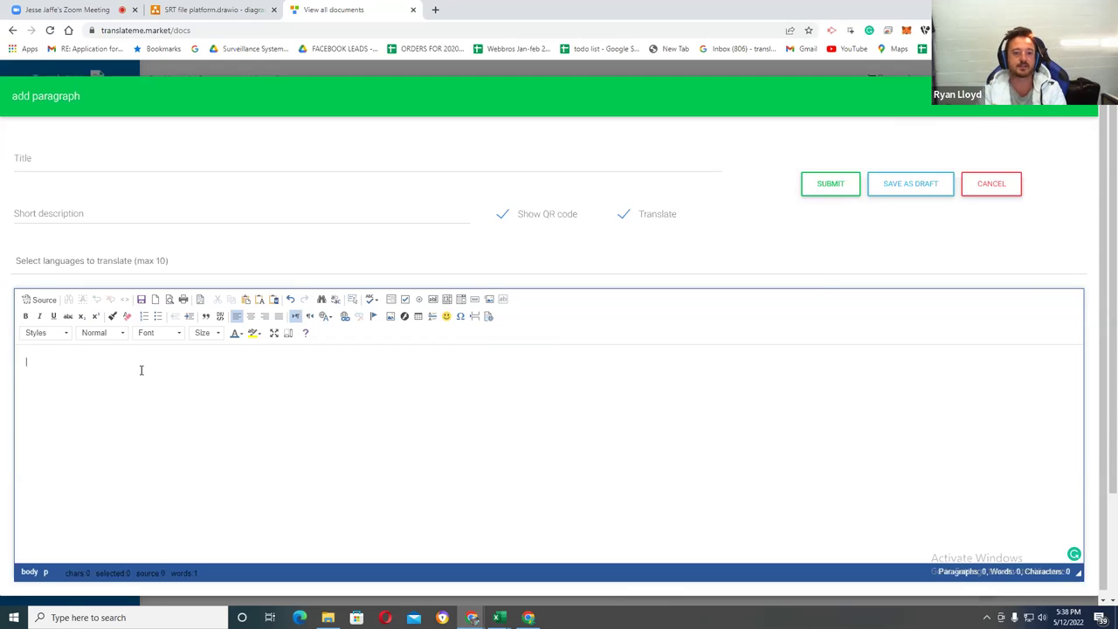
pyautogui.write('knvwehglkvkd')
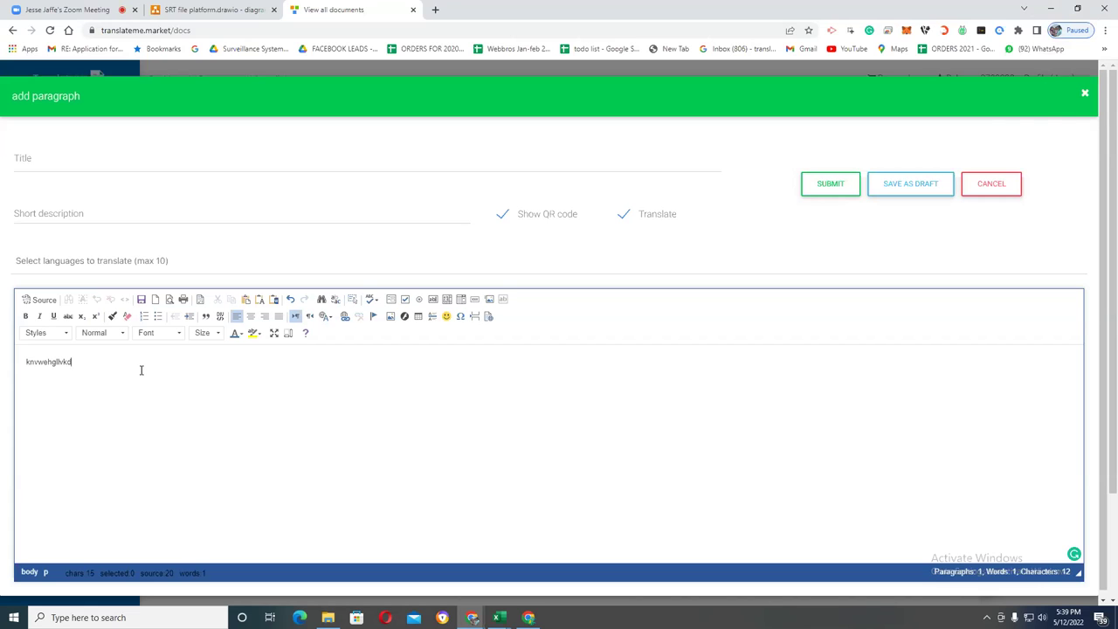
pyautogui.tripleClick(118, 367)
pyautogui.press('BackSpace')
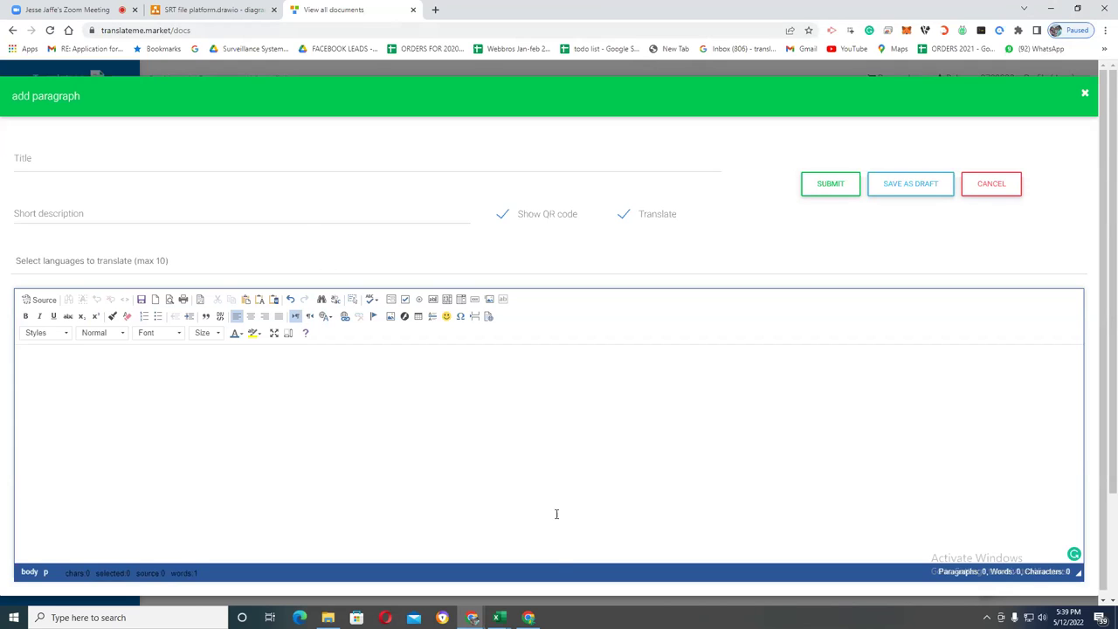
# Switch to the YouTube Studio window, maximize it and open the channel's subtitles list
pyautogui.click(529, 617)
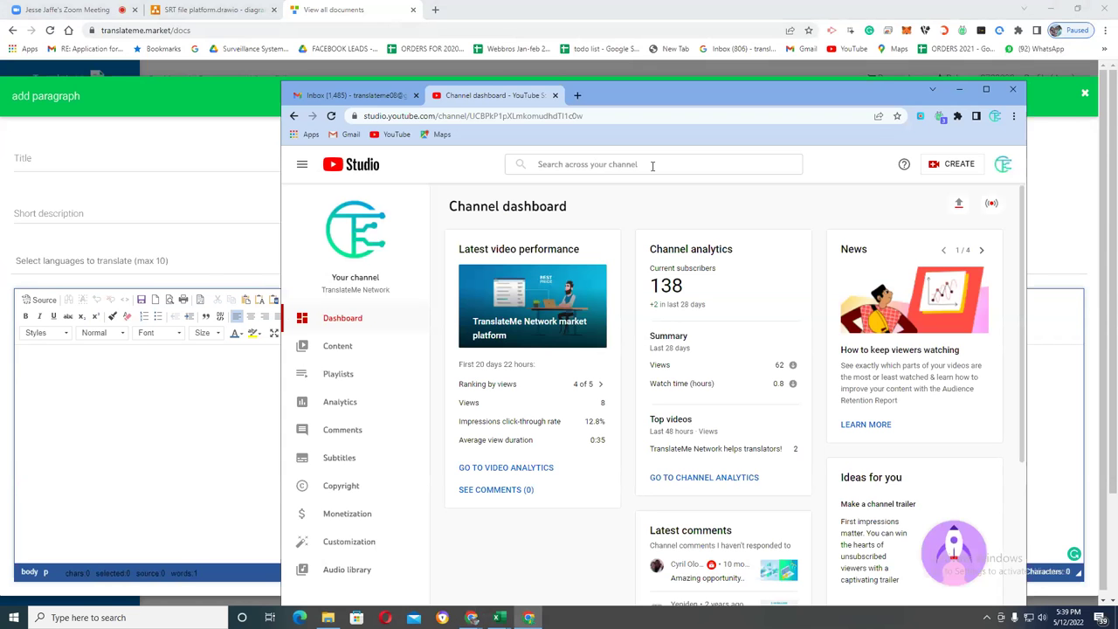
pyautogui.click(990, 94)
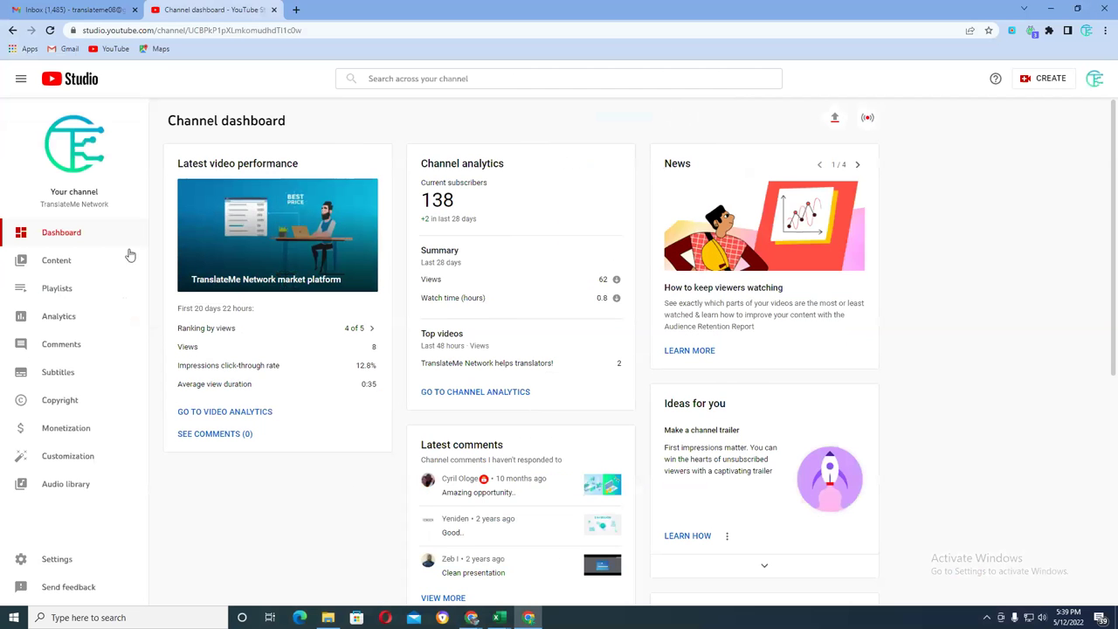
pyautogui.click(89, 375)
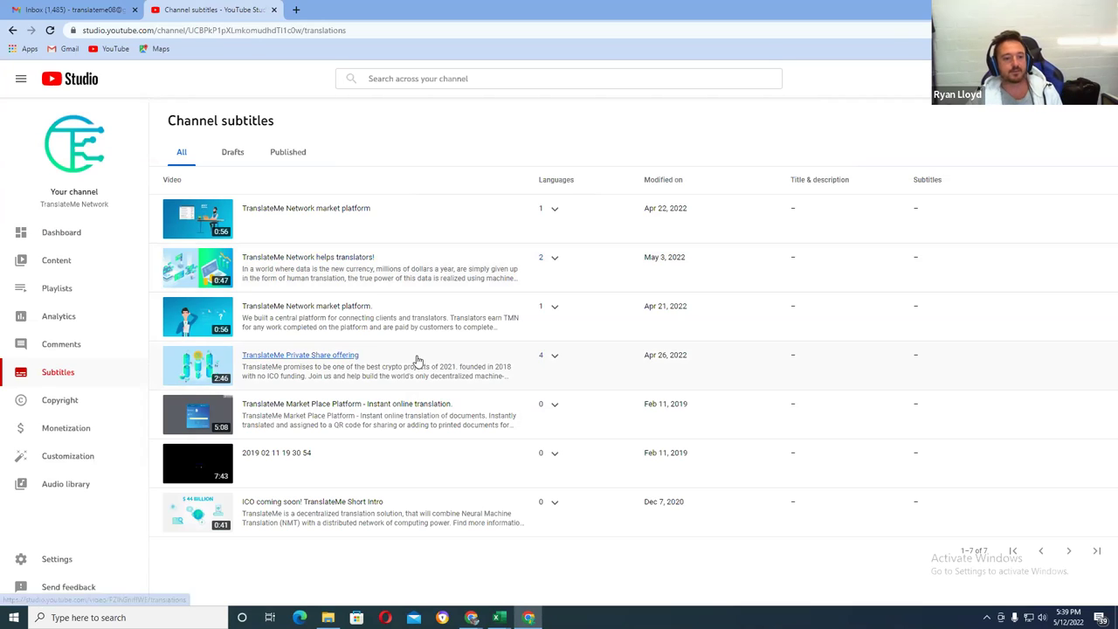
pyautogui.doubleClick(359, 18)
pyautogui.click(96, 379)
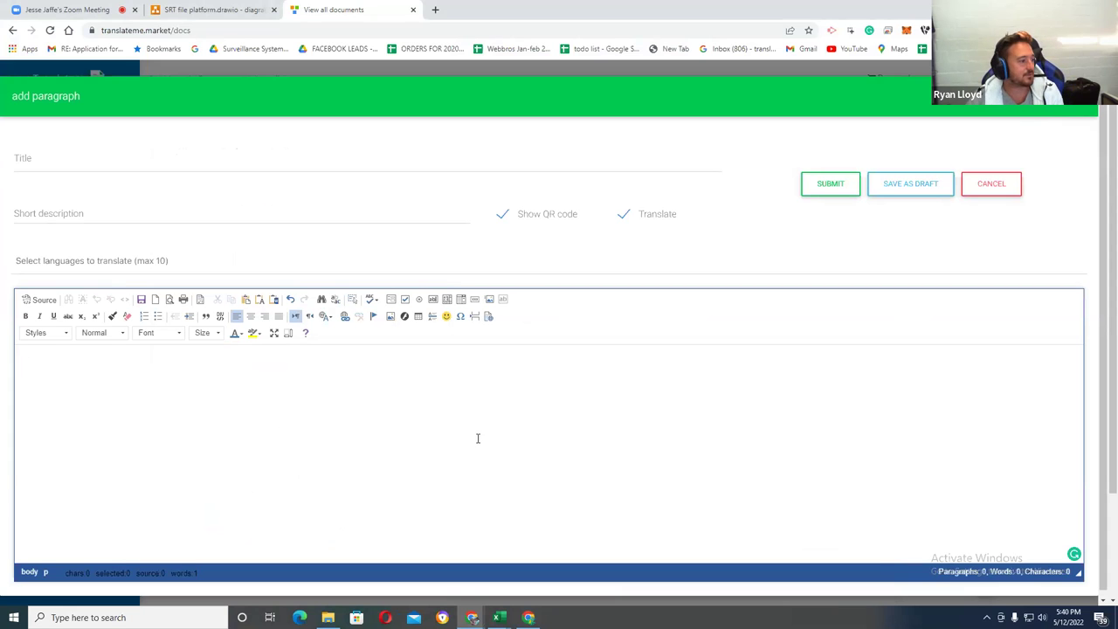
pyautogui.click(529, 618)
pyautogui.click(852, 377)
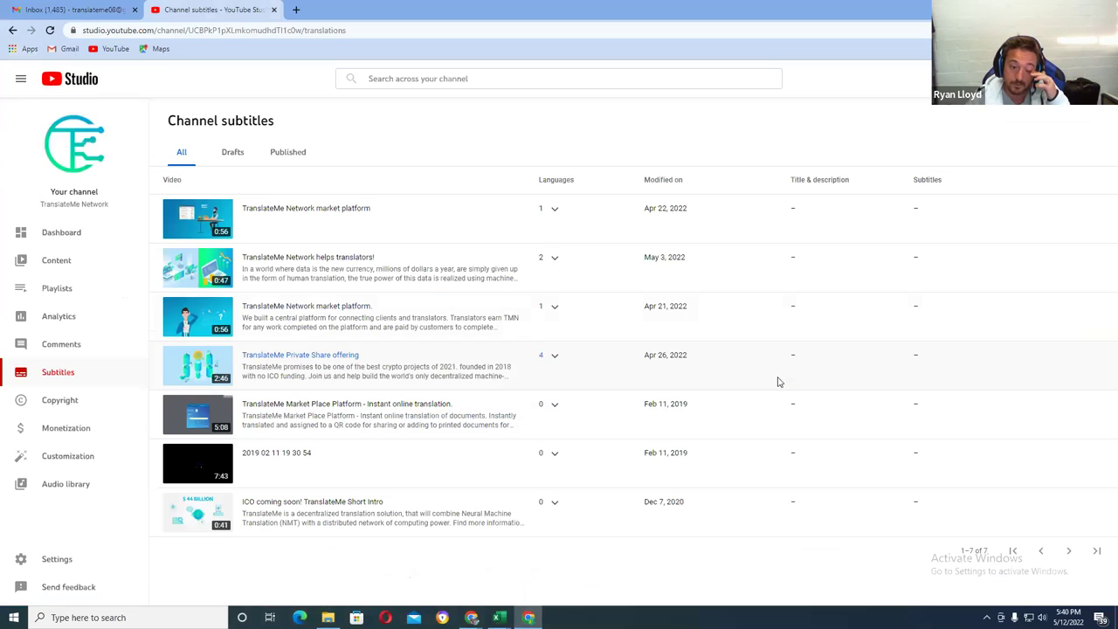
# Open the subtitles of the TranslateMe Network market platform video modified Apr 21, 2022 and view the options for adding English captions
pyautogui.click(305, 307)
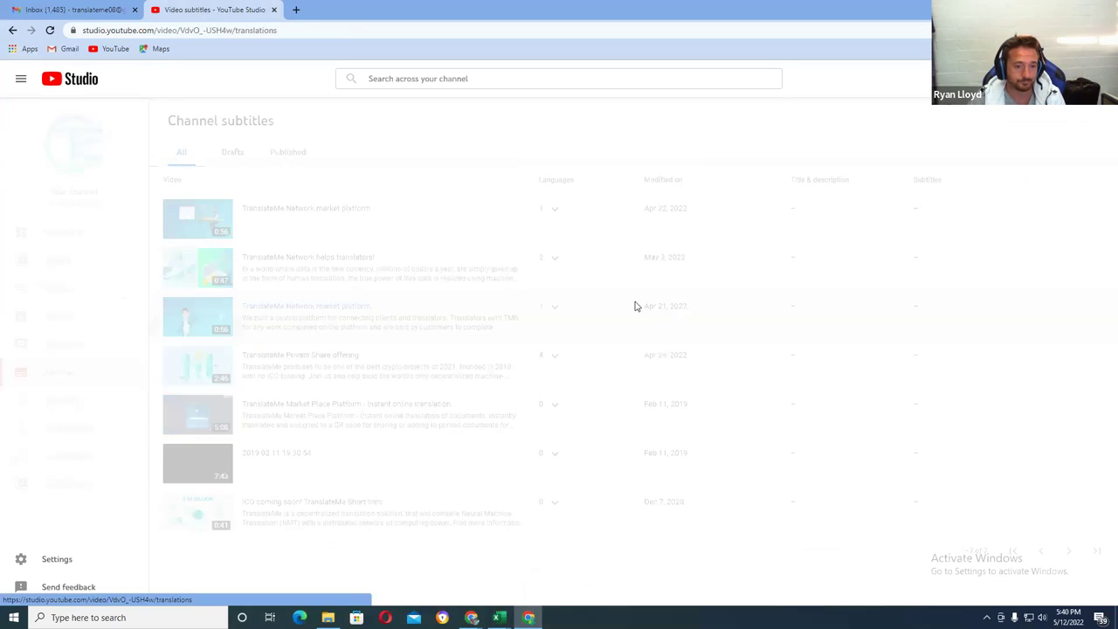
pyautogui.click(885, 190)
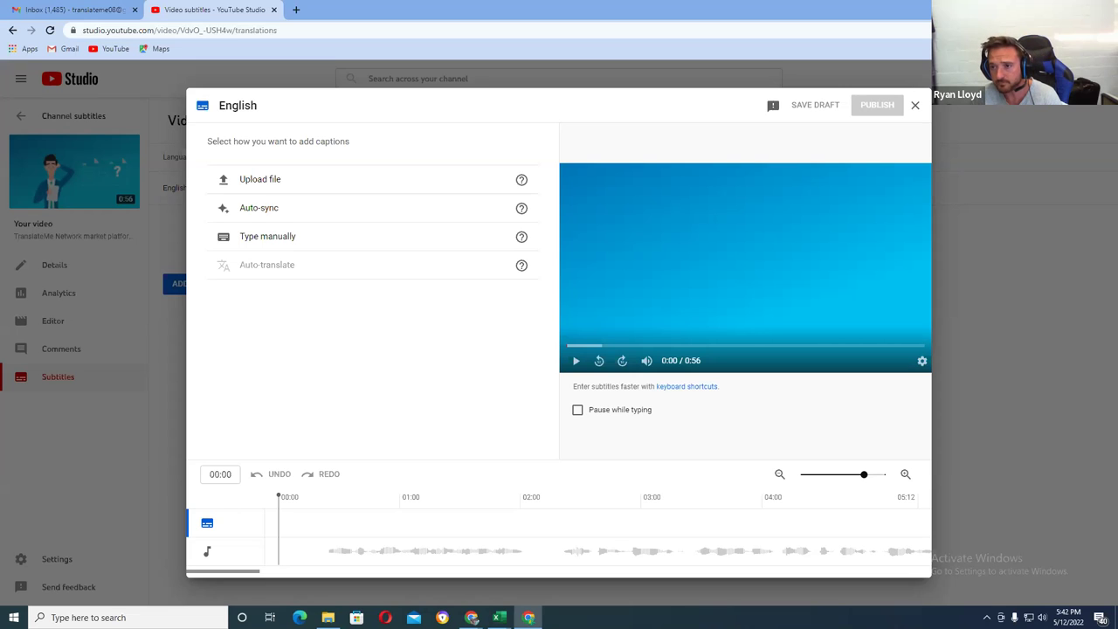
pyautogui.hotkey('alt', 'shift', 'l')
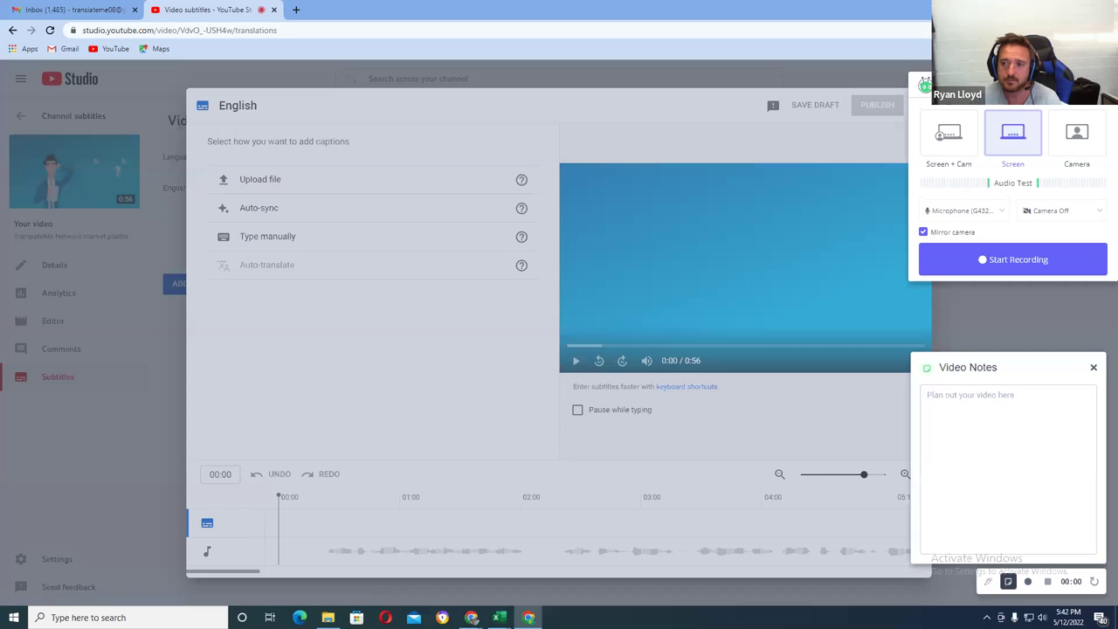
pyautogui.click(1094, 368)
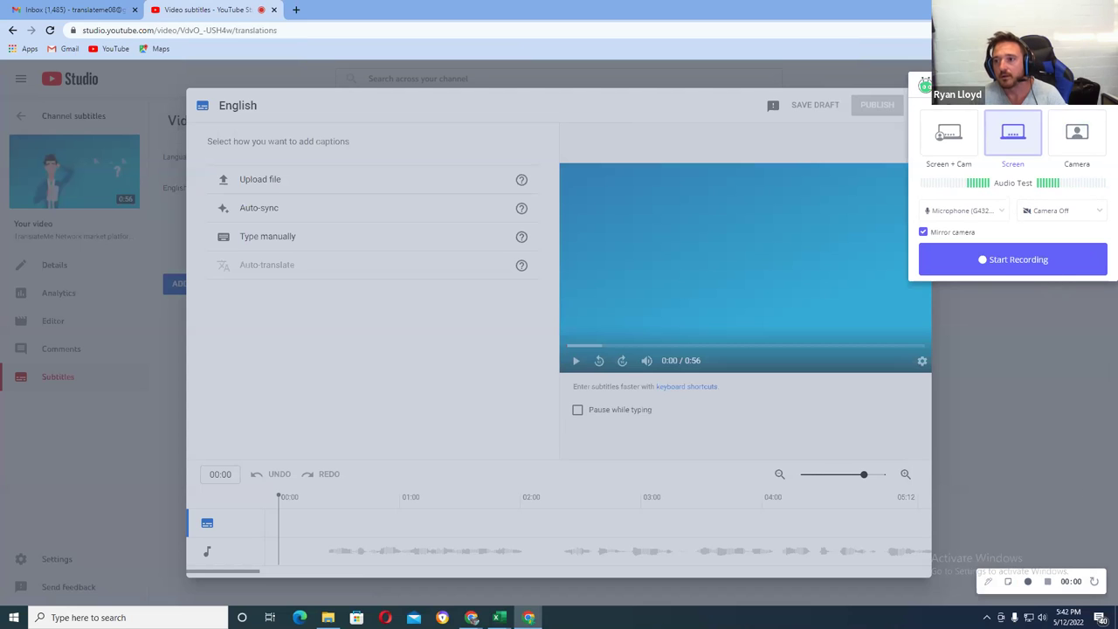
pyautogui.click(1092, 84)
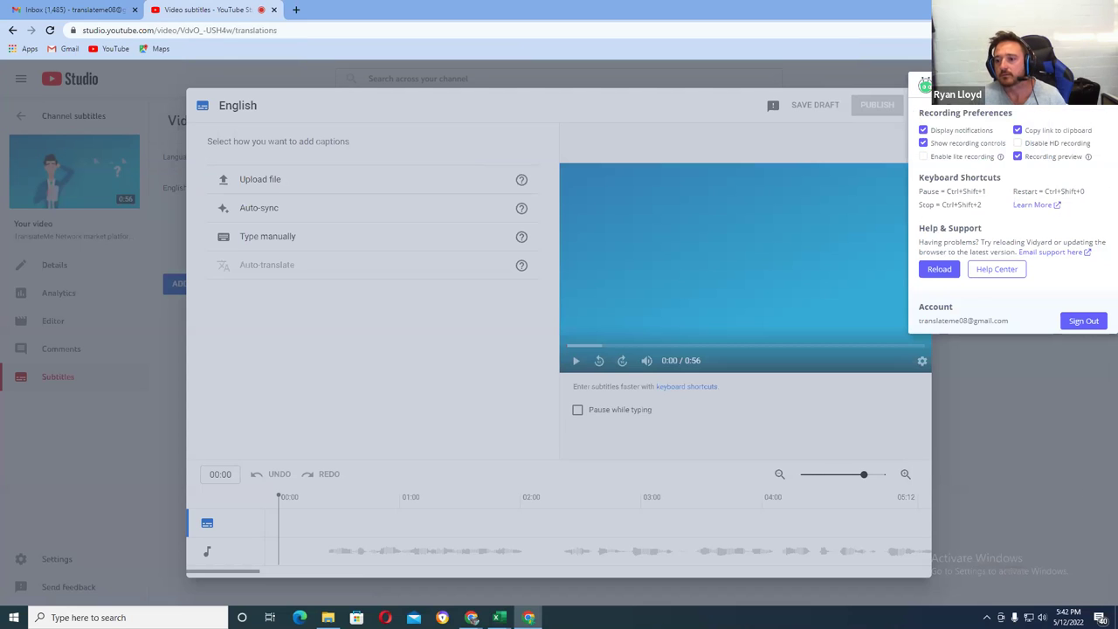
pyautogui.click(1081, 354)
pyautogui.click(1092, 84)
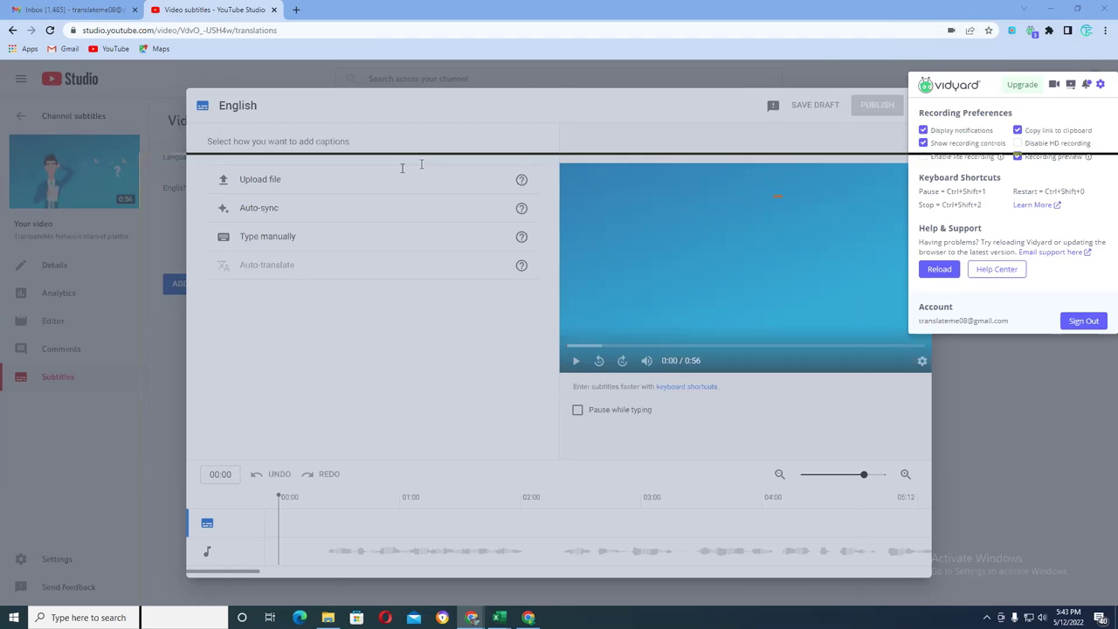
pyautogui.hotkey('ctrl', 'shift', '2')
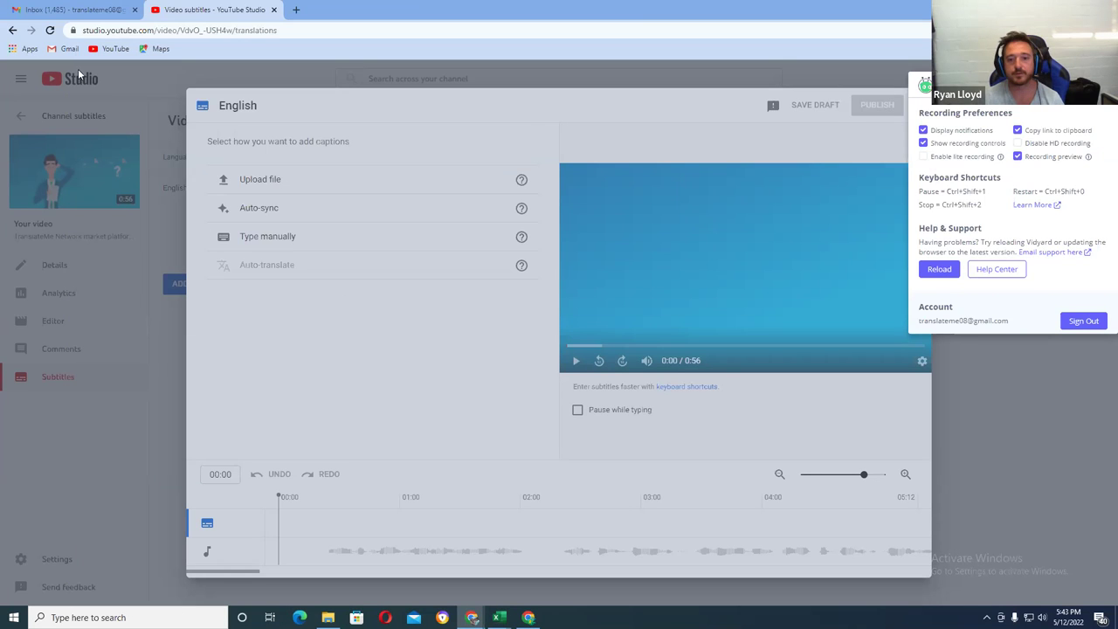
pyautogui.click(757, 98)
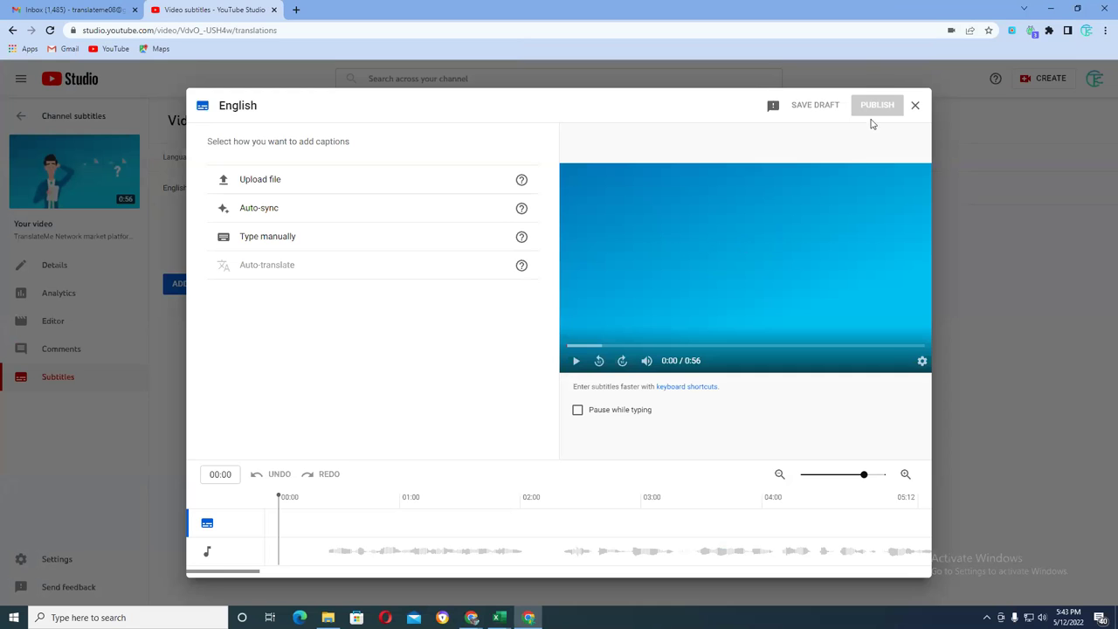
# Close the English caption editor and open the subtitles of the TranslateMe Private Share offering video from the channel list
pyautogui.click(915, 104)
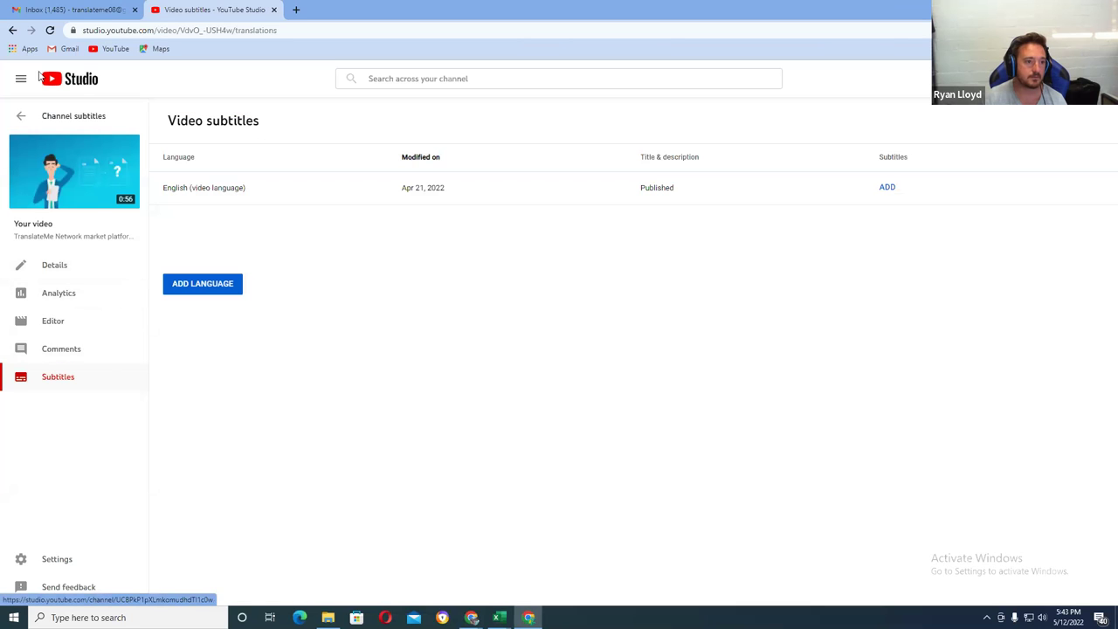
pyautogui.click(21, 117)
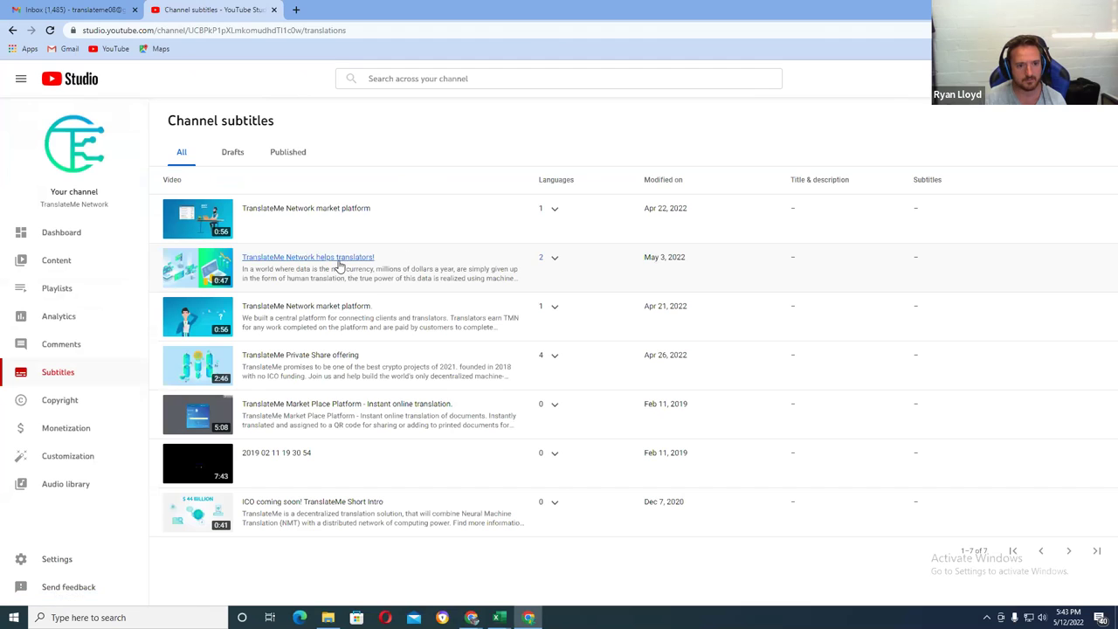
pyautogui.click(302, 355)
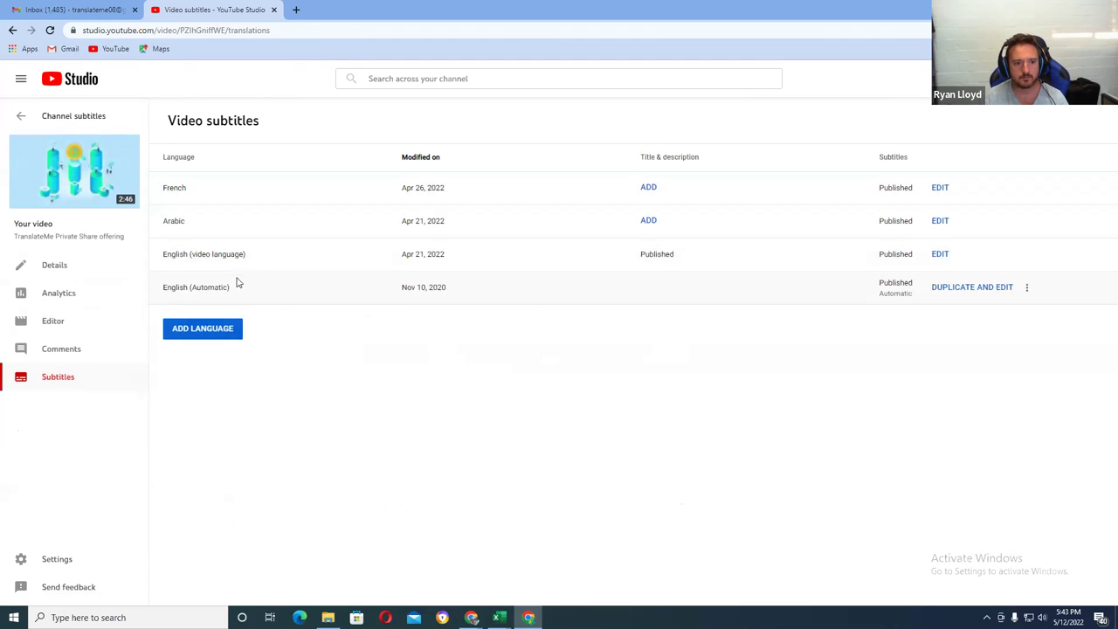
pyautogui.moveTo(176, 288); pyautogui.dragTo(273, 289)
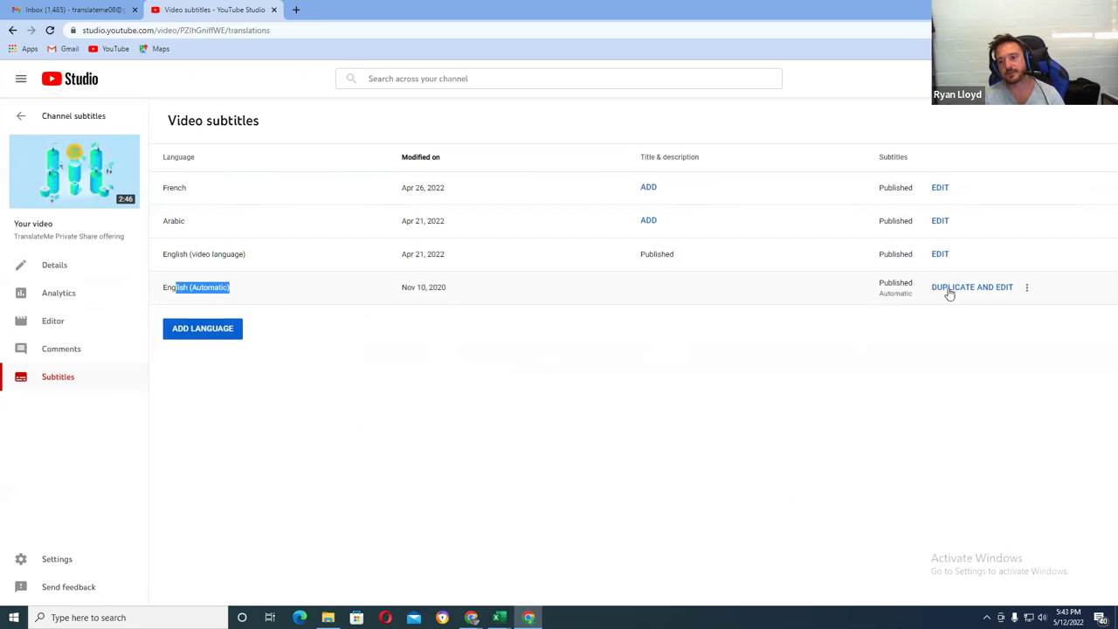
pyautogui.click(1028, 289)
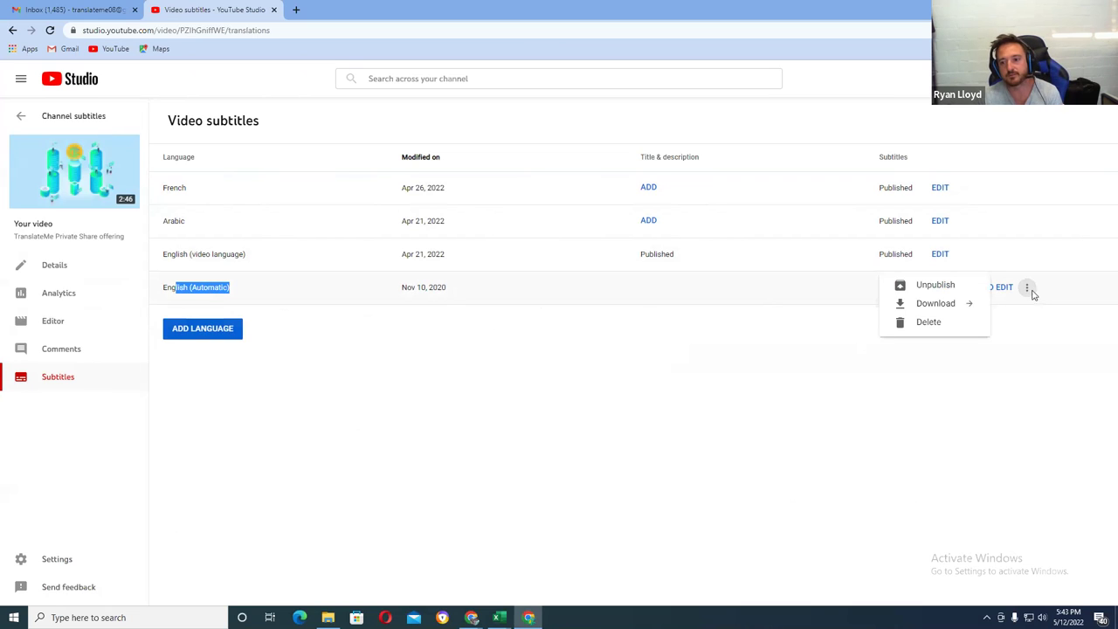
pyautogui.click(998, 295)
pyautogui.click(1004, 296)
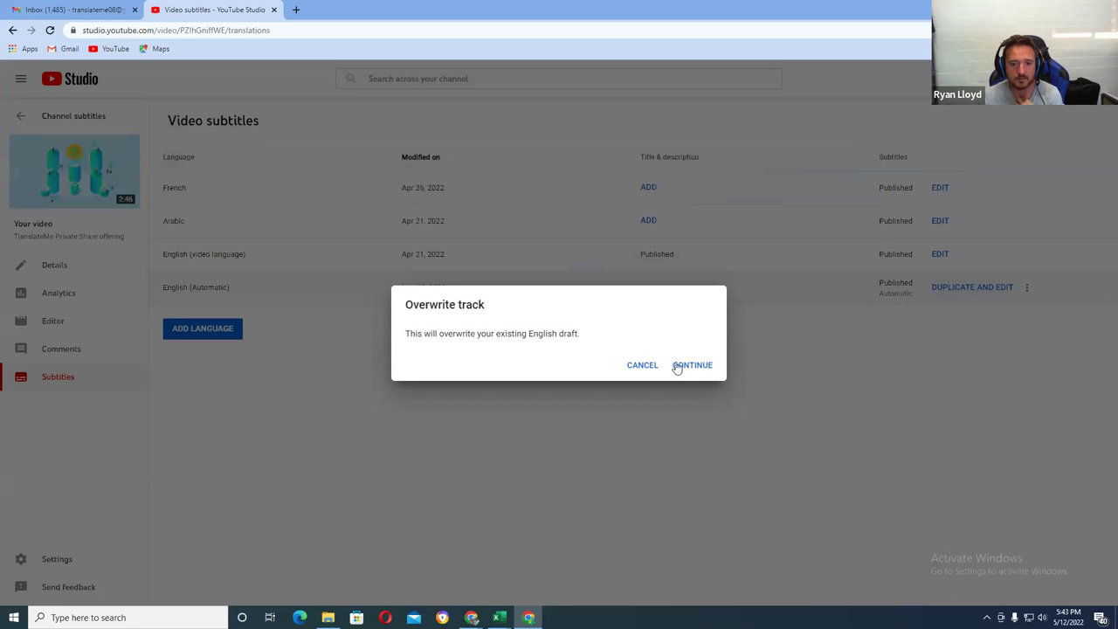
pyautogui.click(635, 371)
# Open the published English (video language) subtitles for editing and review the first two captions with their timestamps
pyautogui.click(940, 254)
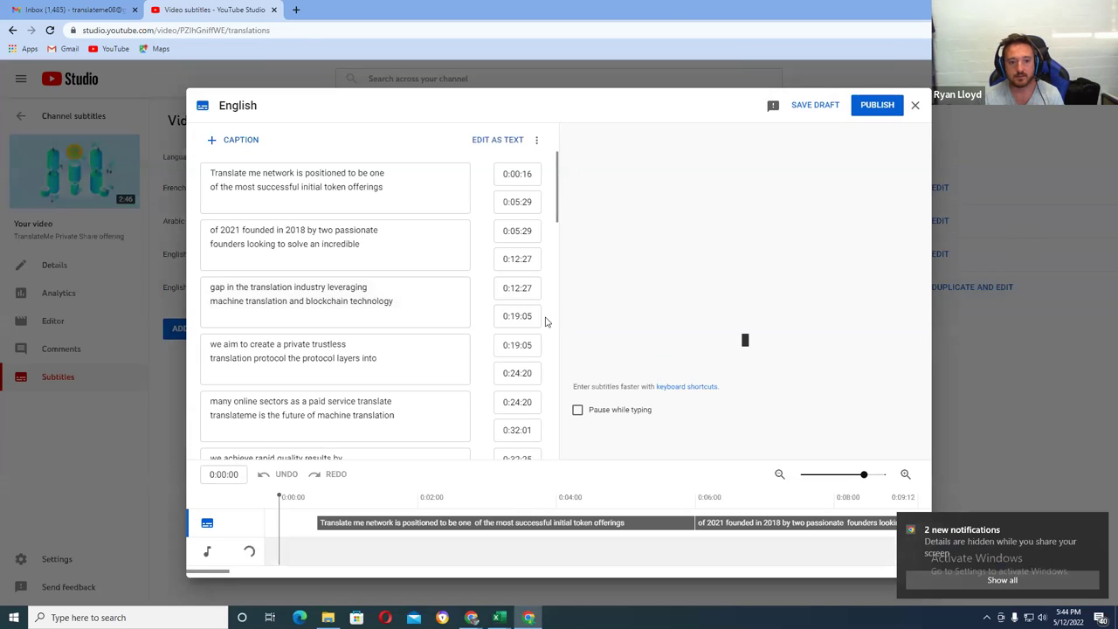
pyautogui.scroll(-2, 410, 275)
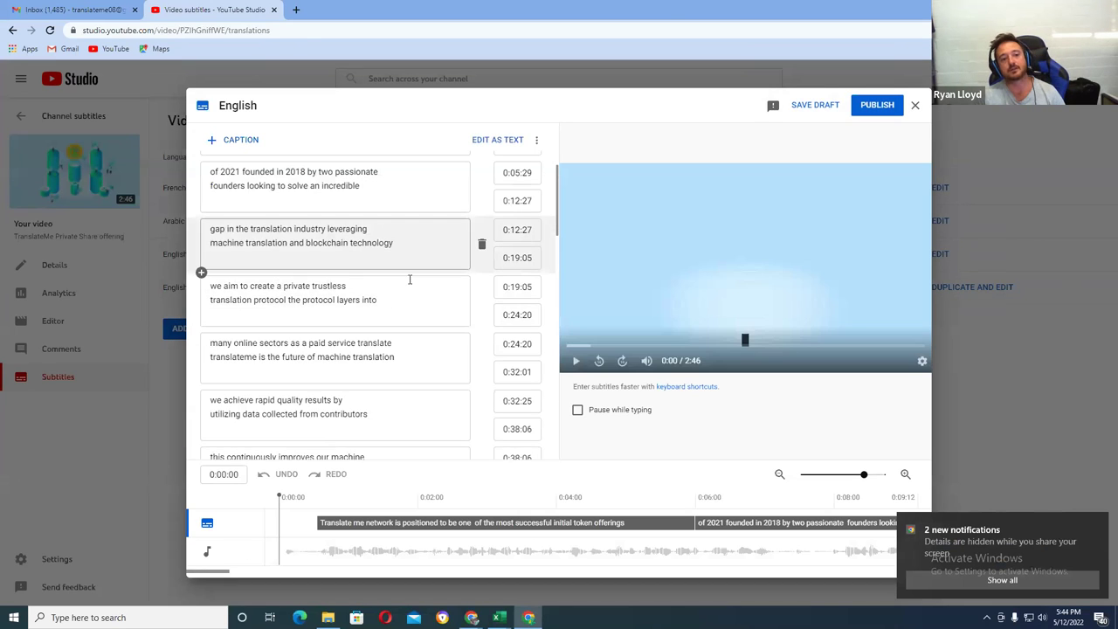
pyautogui.scroll(2, 411, 275)
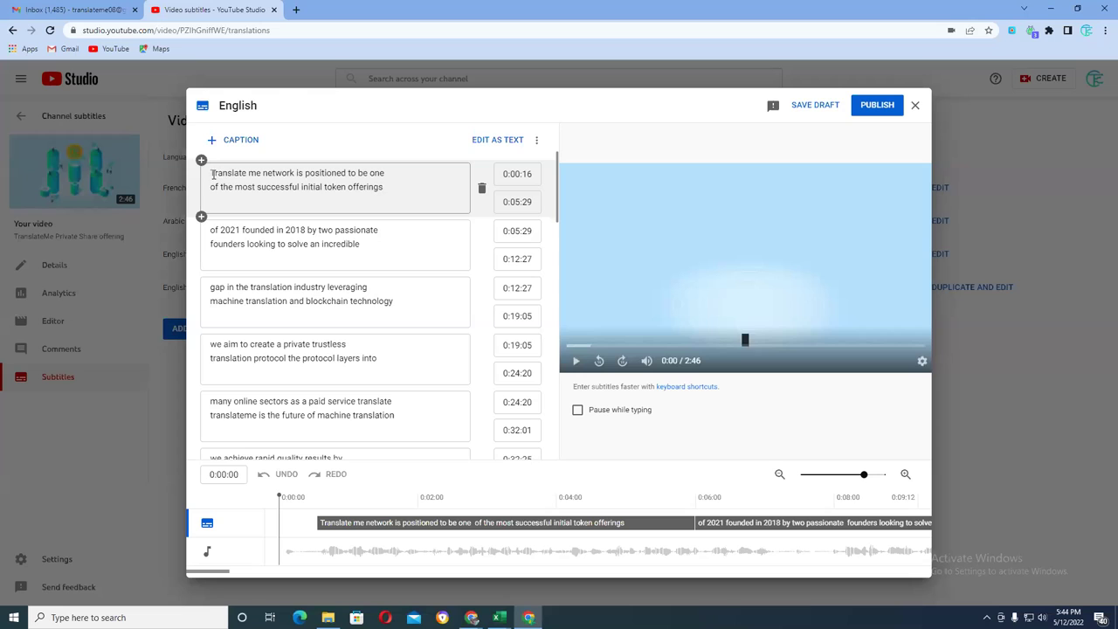
pyautogui.moveTo(211, 173); pyautogui.dragTo(419, 201)
pyautogui.click(419, 201)
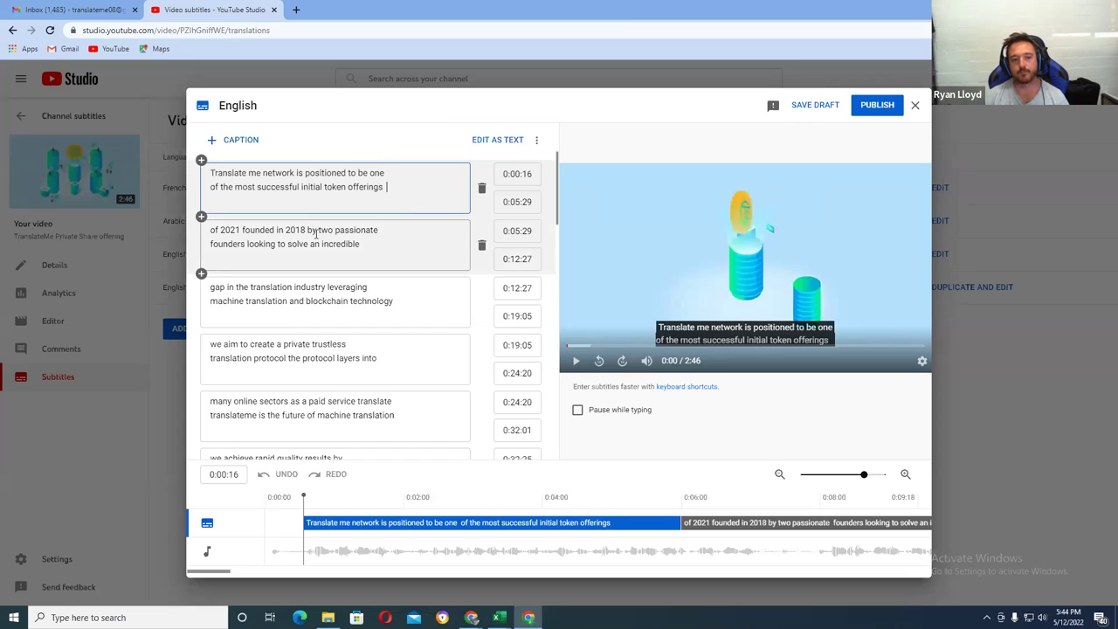
pyautogui.click(317, 233)
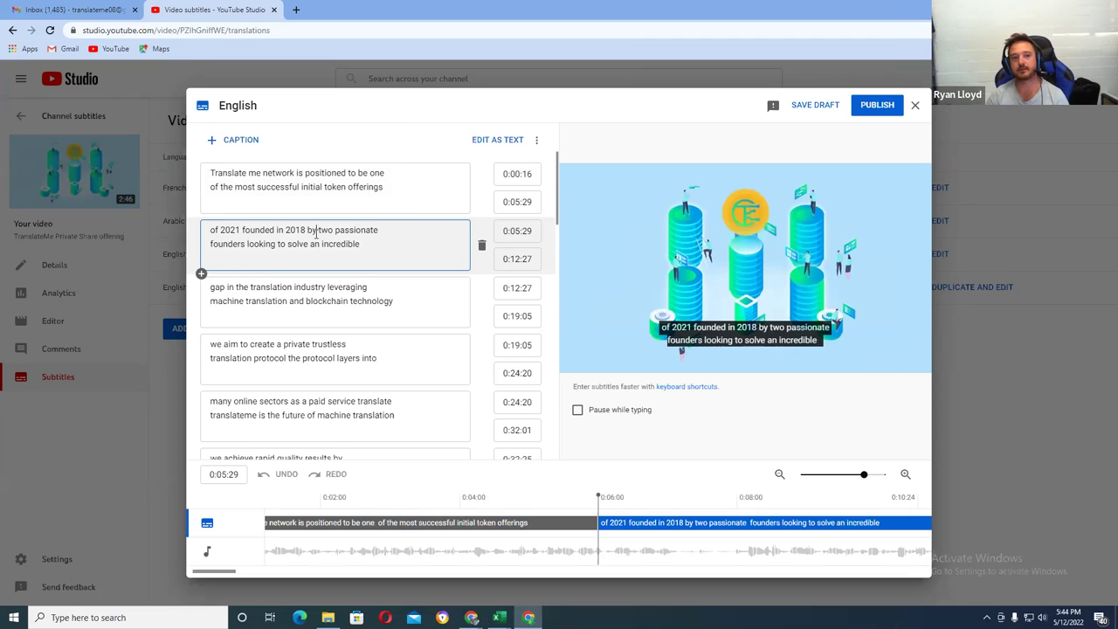
# Return to the SRT file platform diagram and point out the "Dashboard to manage SRT files for video captions" box
pyautogui.press('super+Down')
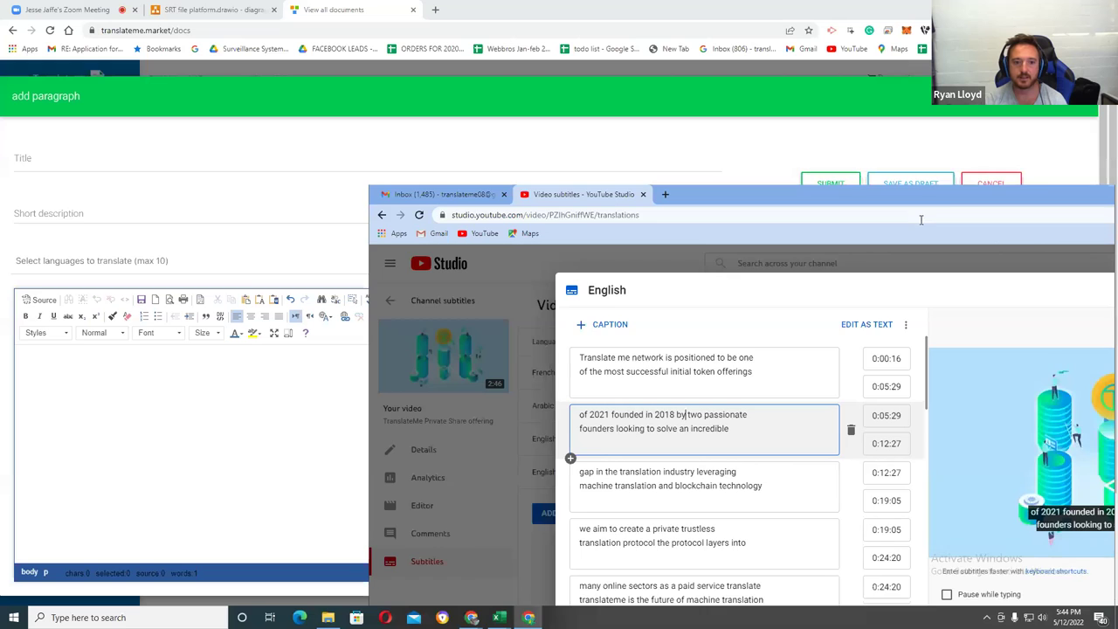
pyautogui.click(246, 17)
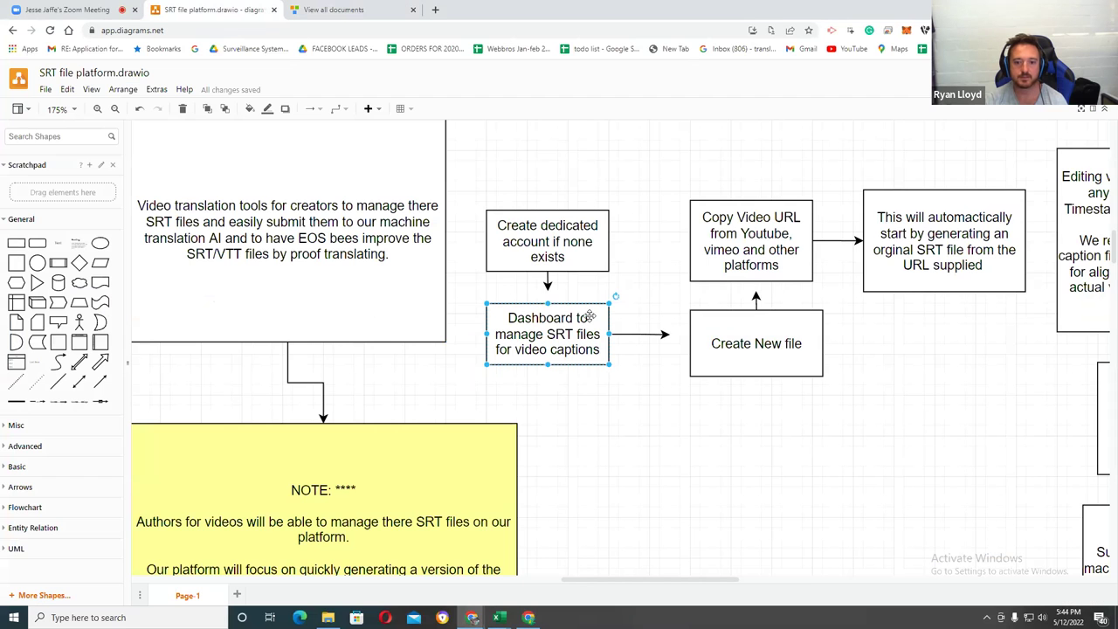
pyautogui.click(660, 449)
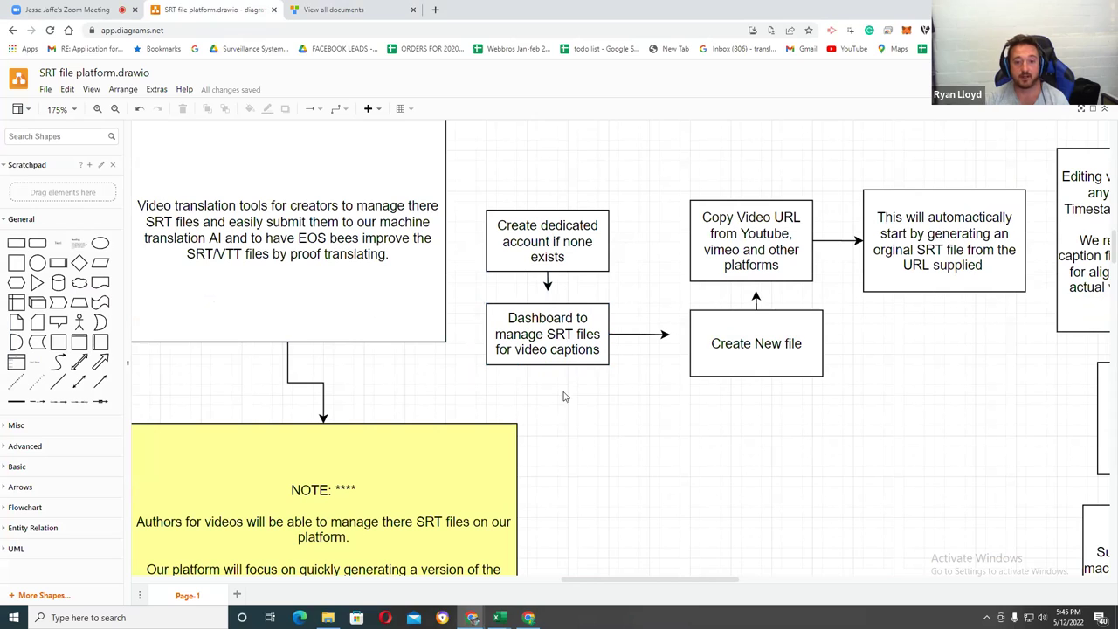
pyautogui.click(571, 336)
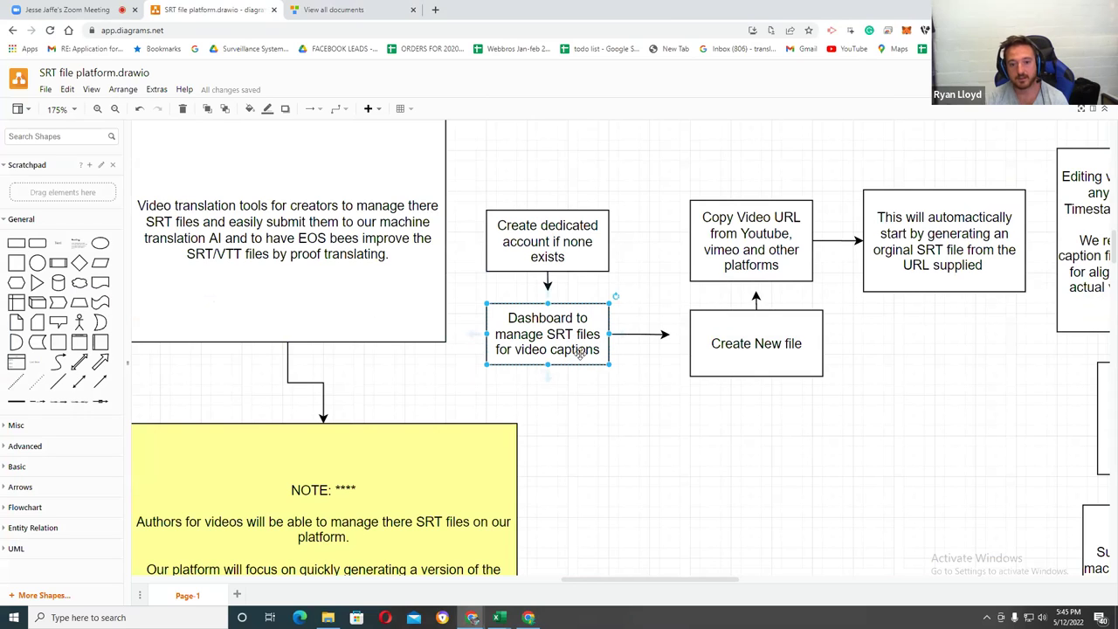
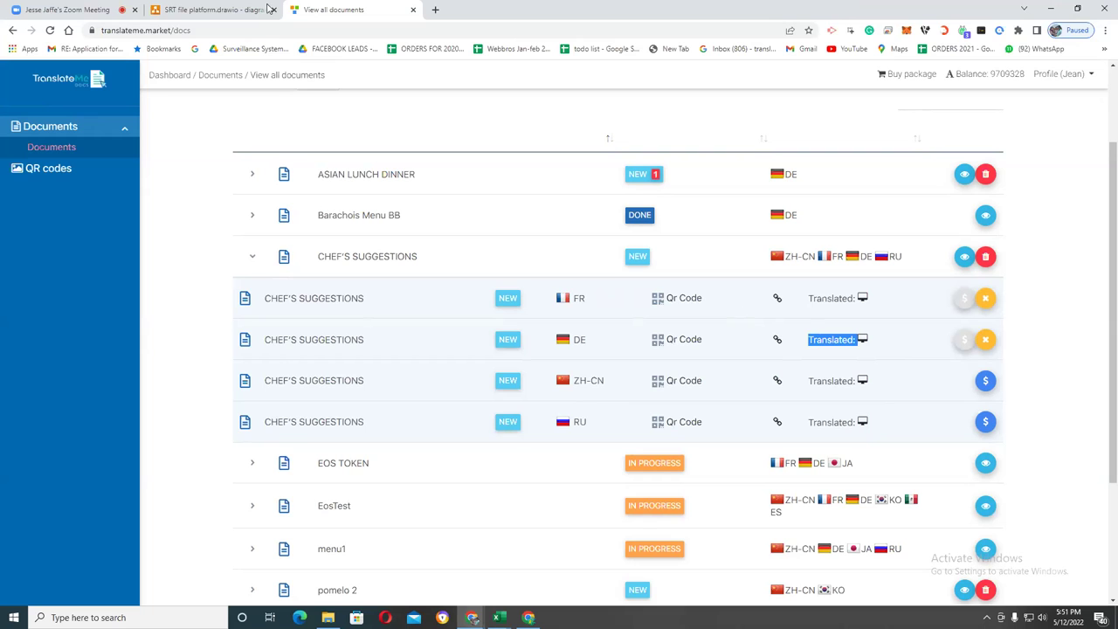
# In the SRT file platform diagram, move the "Dedicated URL for each language" box below the box about submitting the file to multiple languages
pyautogui.click(234, 8)
pyautogui.scroll(-3, 808, 447)
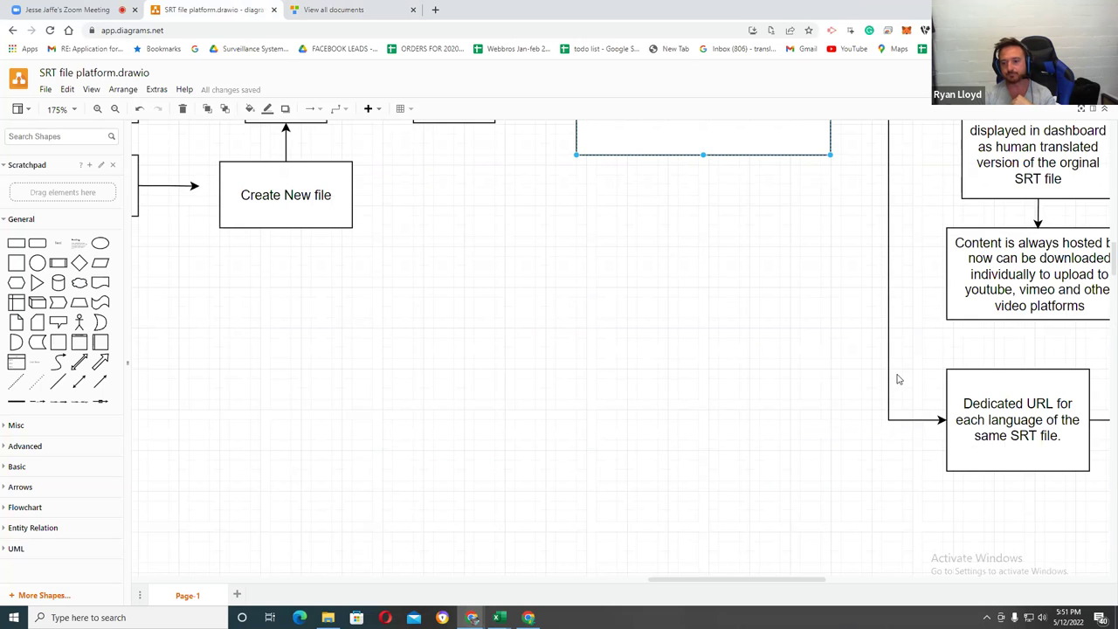
pyautogui.hscroll(4, 812, 506)
pyautogui.scroll(2, 812, 506)
pyautogui.scroll(-2, 811, 506)
pyautogui.click(717, 422)
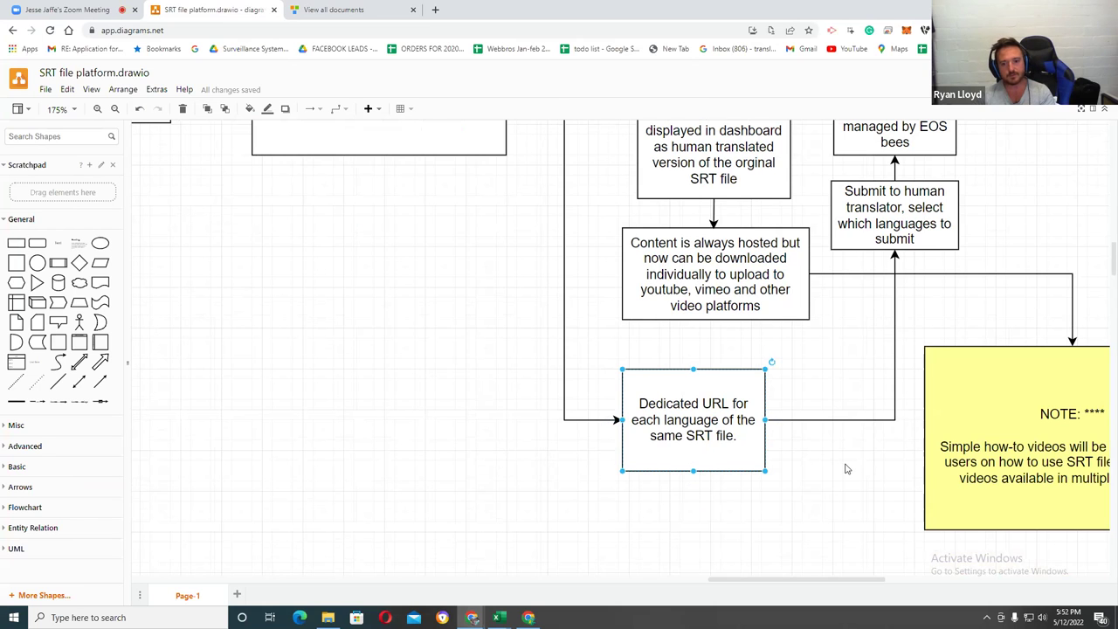
pyautogui.scroll(2, 846, 470)
pyautogui.scroll(-1, 821, 476)
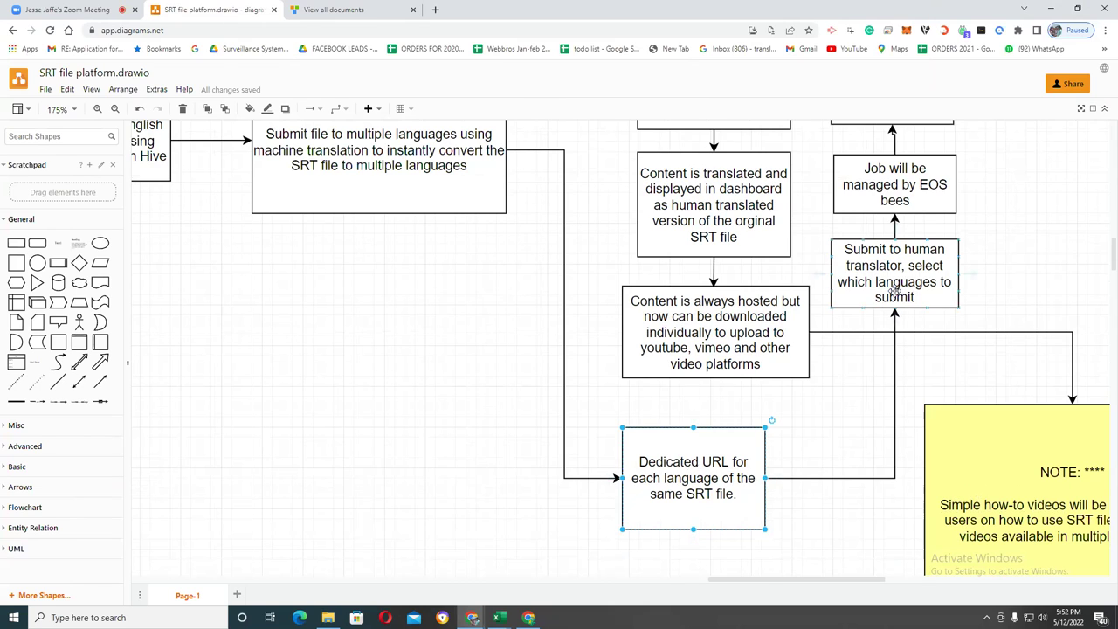
pyautogui.moveTo(729, 477); pyautogui.dragTo(425, 453)
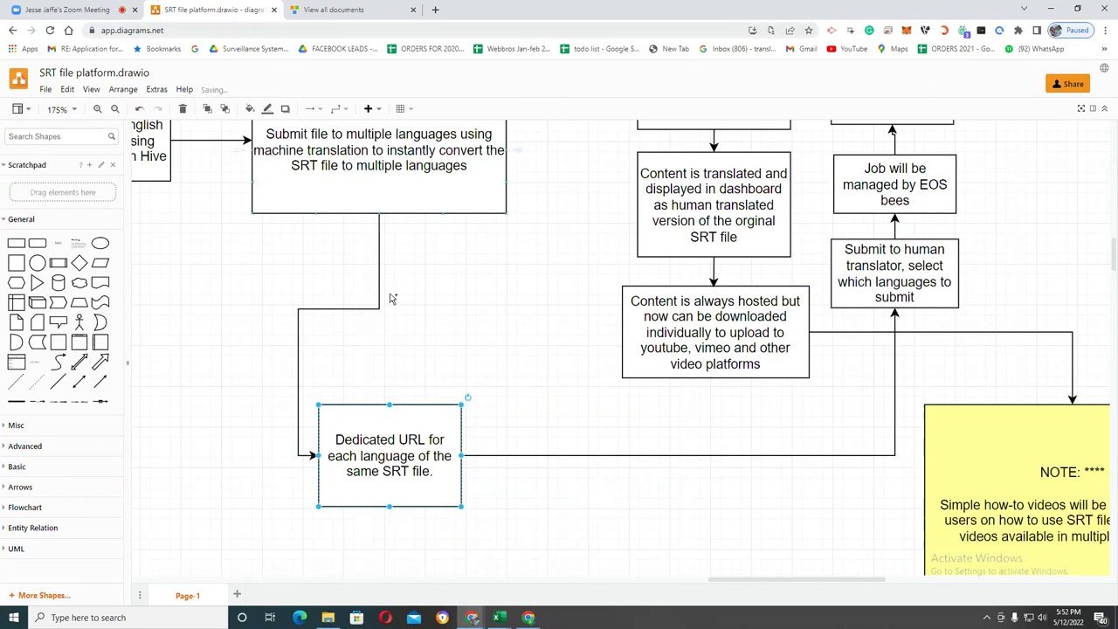
# Replace the moved box's text with "Unique SRT files now in each language by machine" and shift the box slightly up and right
pyautogui.doubleClick(374, 442)
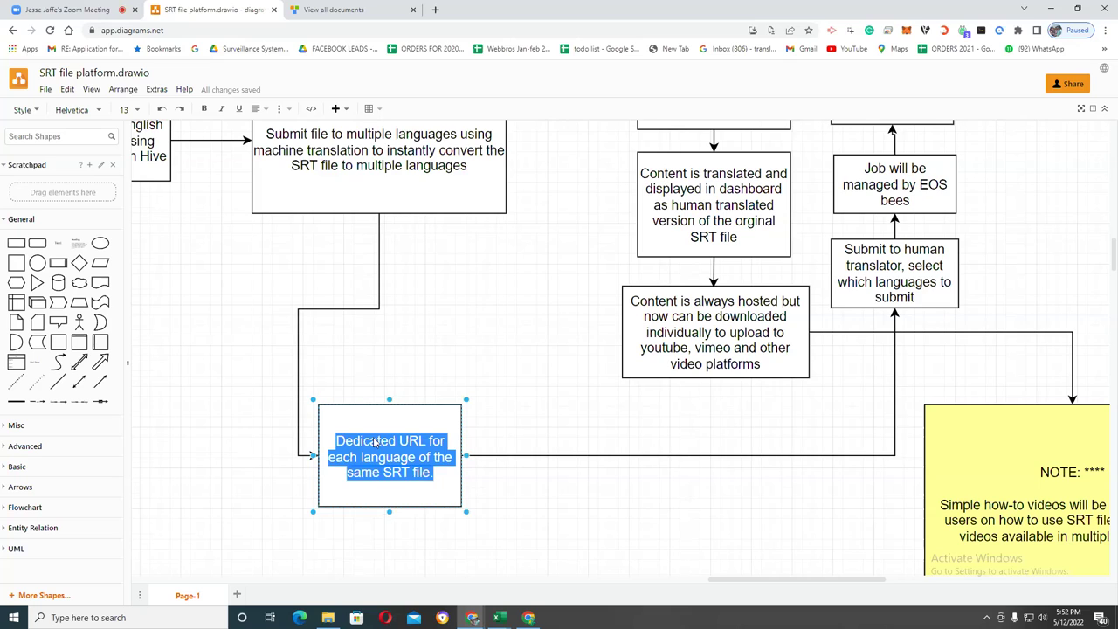
pyautogui.write('Uniqu')
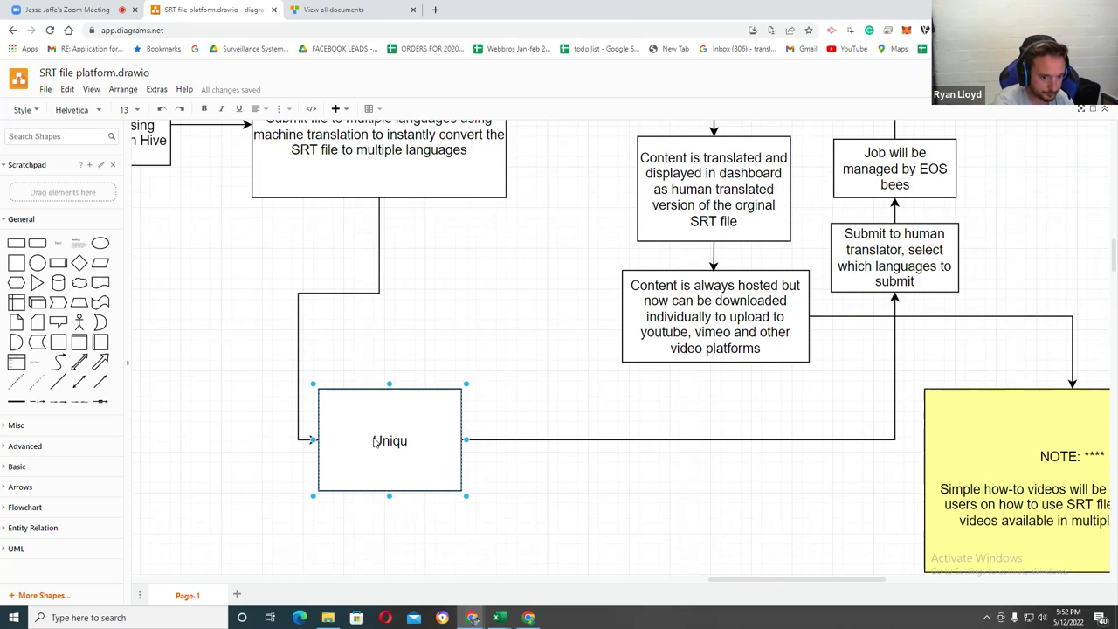
pyautogui.write('e SRT files now in each languages')
pyautogui.press('BackSpace')
pyautogui.write('by m')
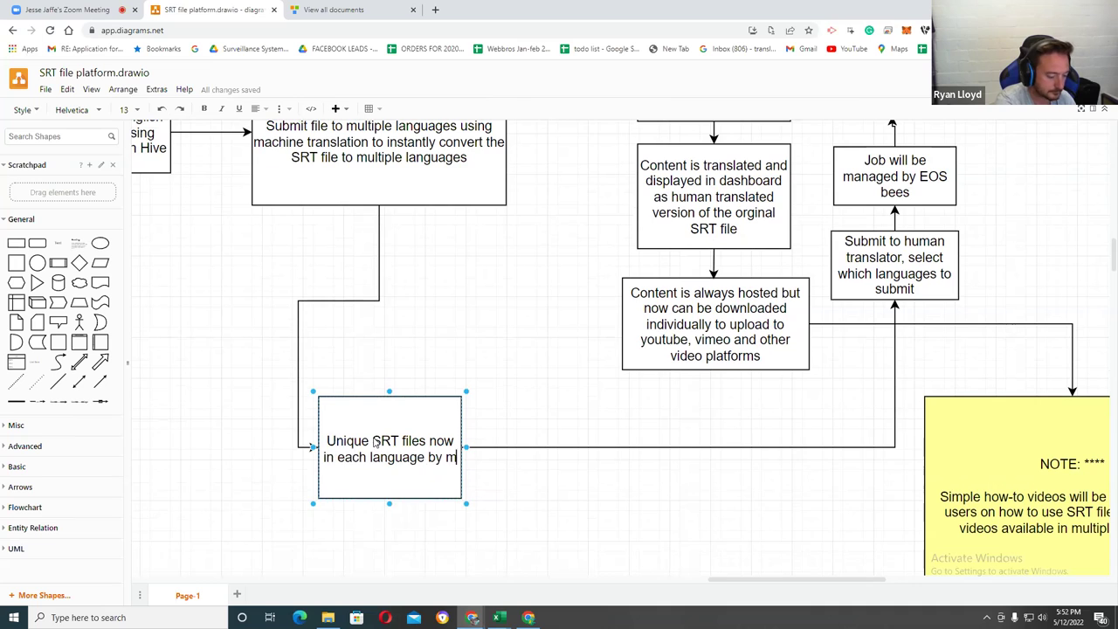
pyautogui.write('achine')
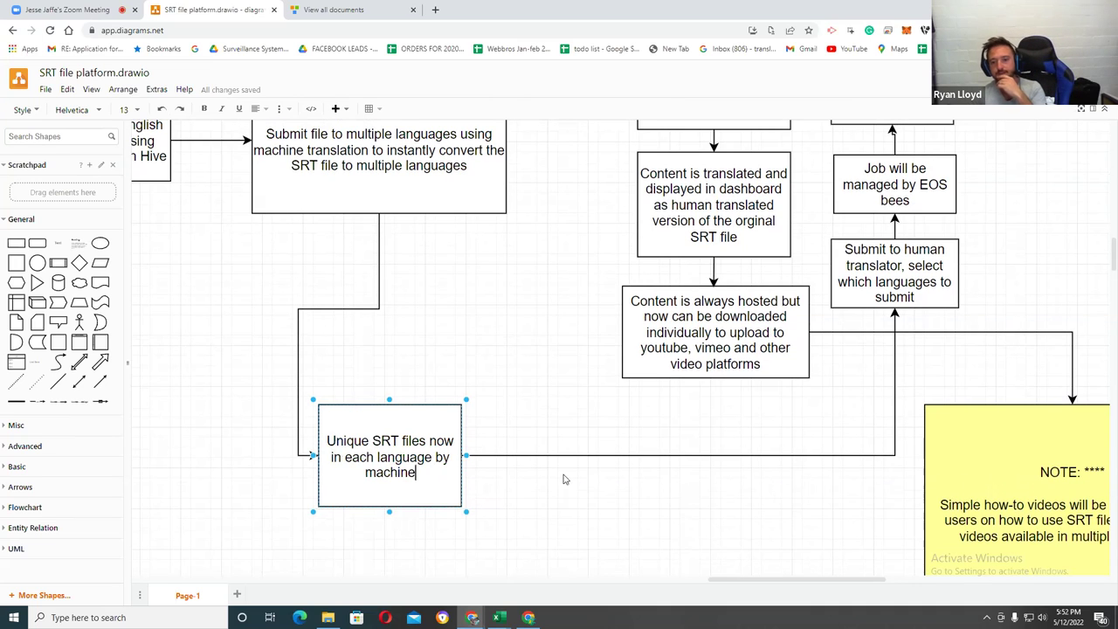
pyautogui.press('Escape')
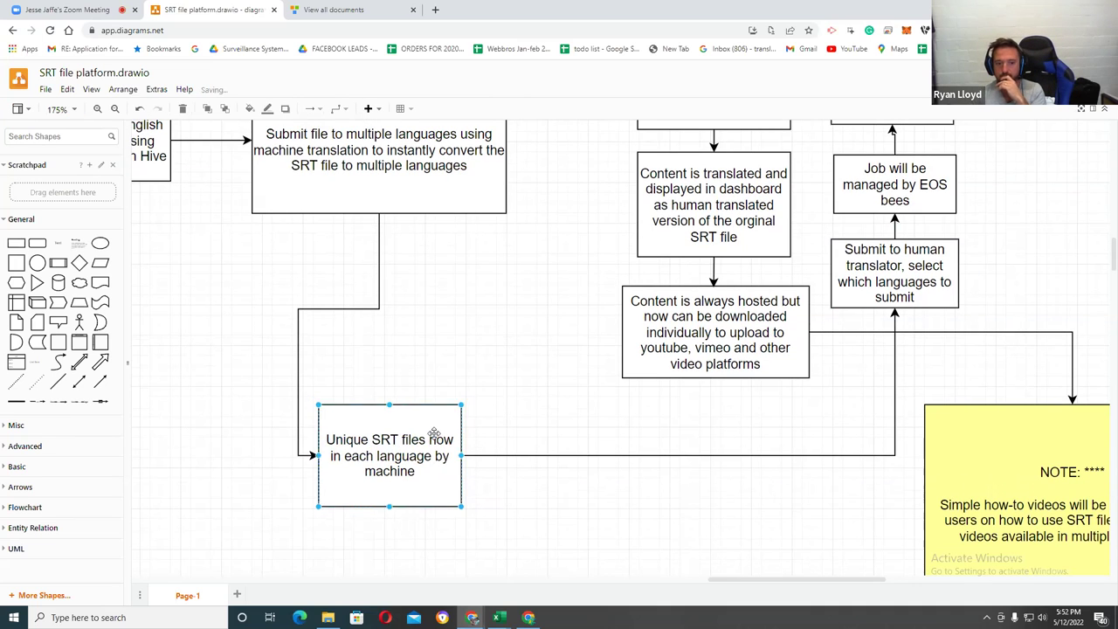
pyautogui.moveTo(434, 433); pyautogui.dragTo(449, 413)
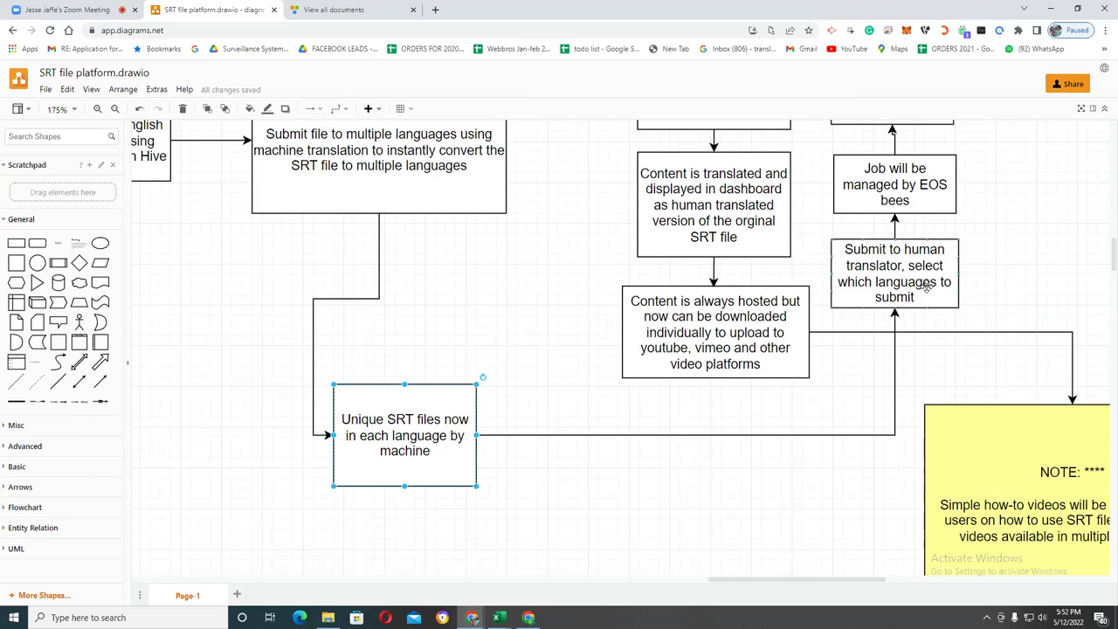
# Review the path from the "Unique SRT files" box through human translator submission to the job managed by EOS bees
pyautogui.click(918, 199)
pyautogui.scroll(3, 924, 434)
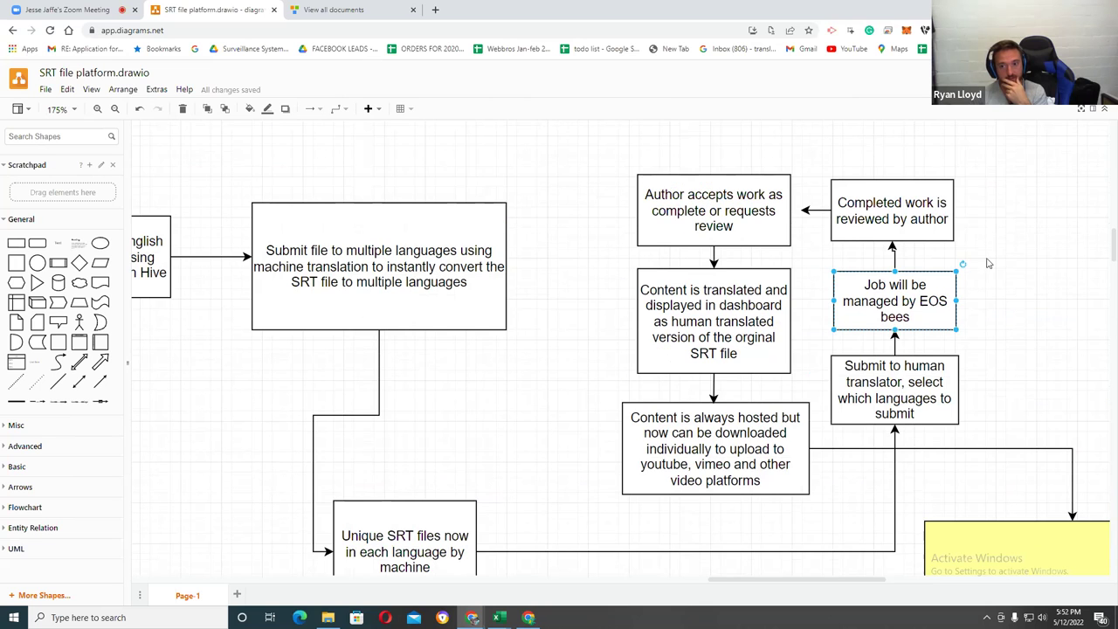
pyautogui.scroll(-2, 924, 434)
pyautogui.click(900, 321)
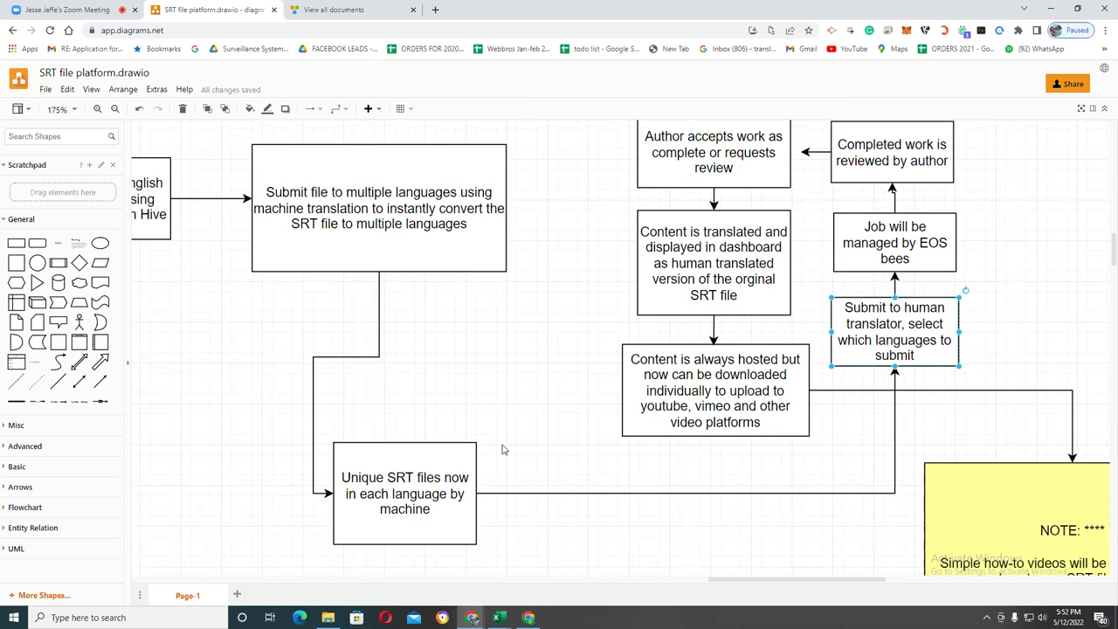
pyautogui.click(406, 496)
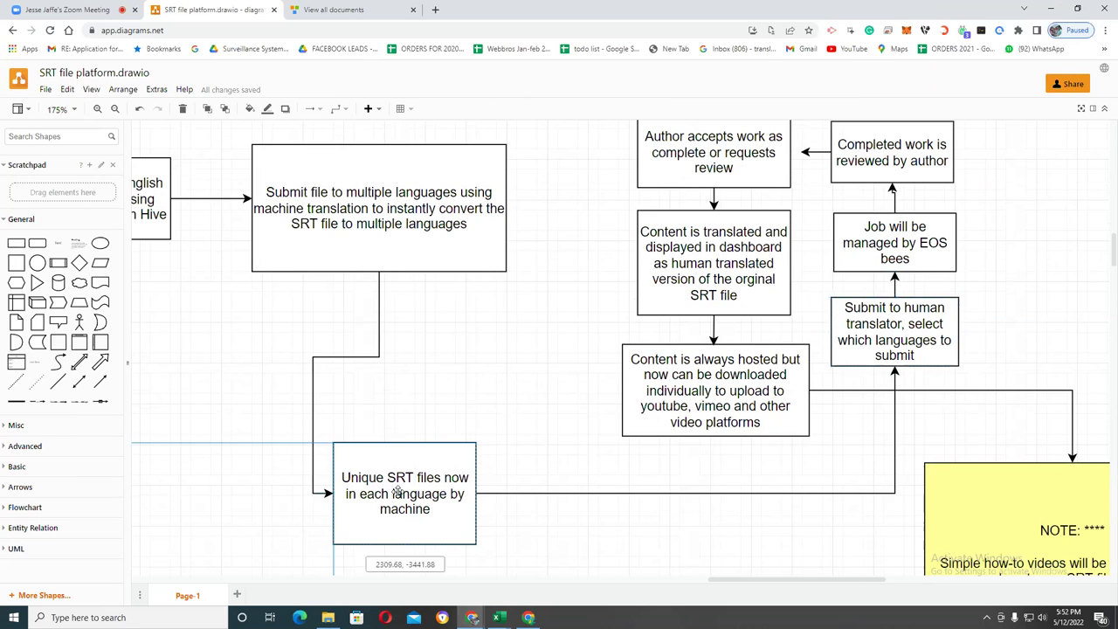
# Switch to the TranslateMe documents list and examine the FR, DE, ZH-CN and RU versions under CHEF'S SUGGESTIONS
pyautogui.click(317, 10)
pyautogui.moveTo(248, 284); pyautogui.dragTo(983, 418)
pyautogui.click(1037, 366)
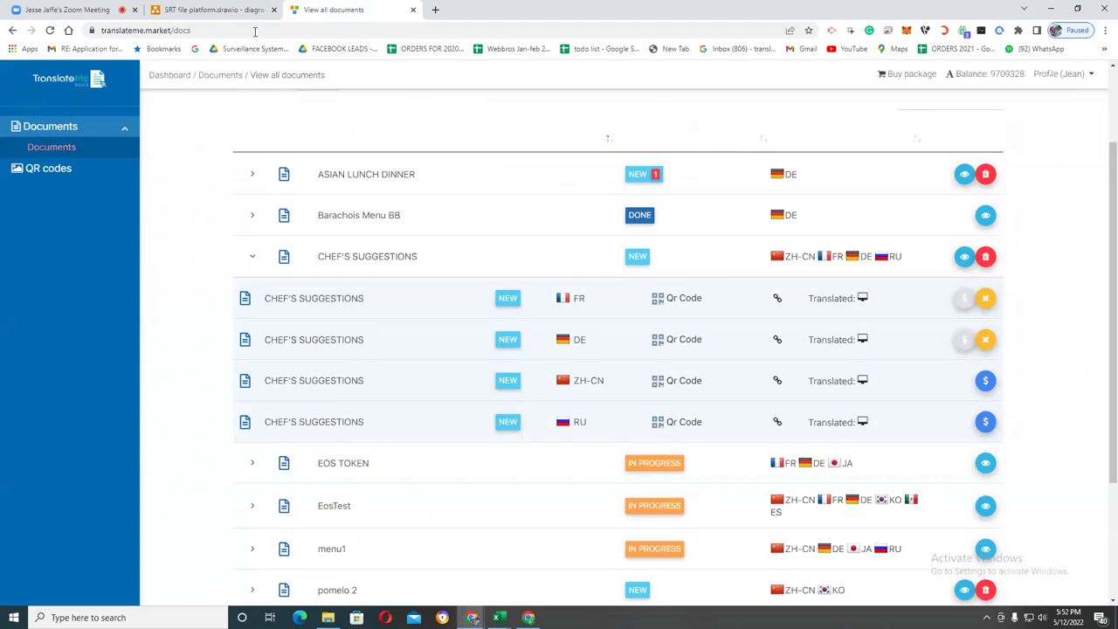
pyautogui.click(214, 10)
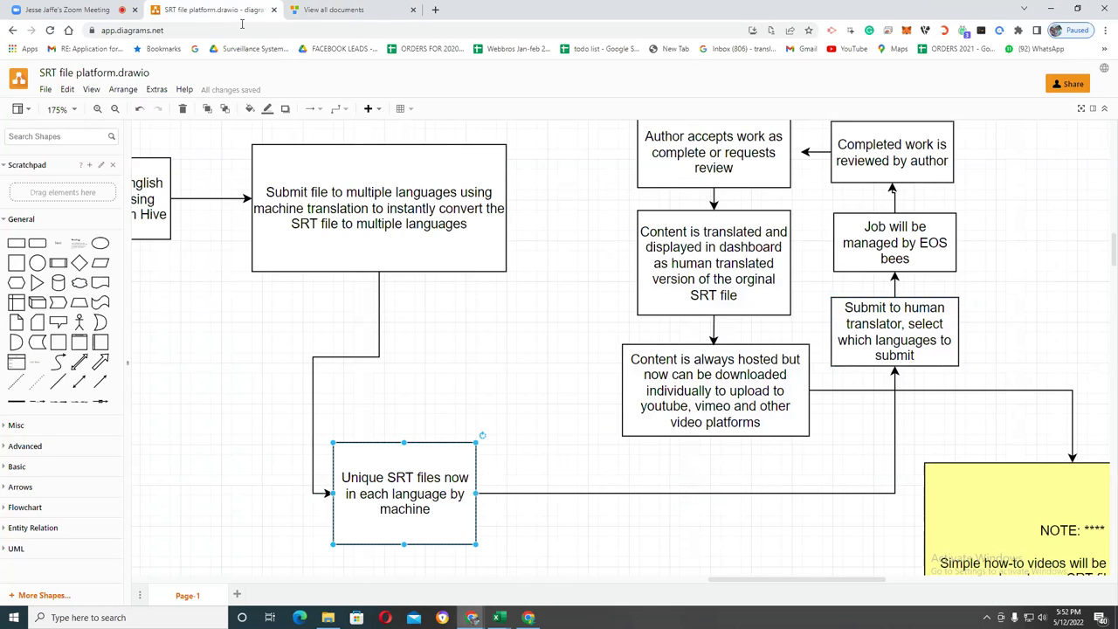
pyautogui.click(327, 10)
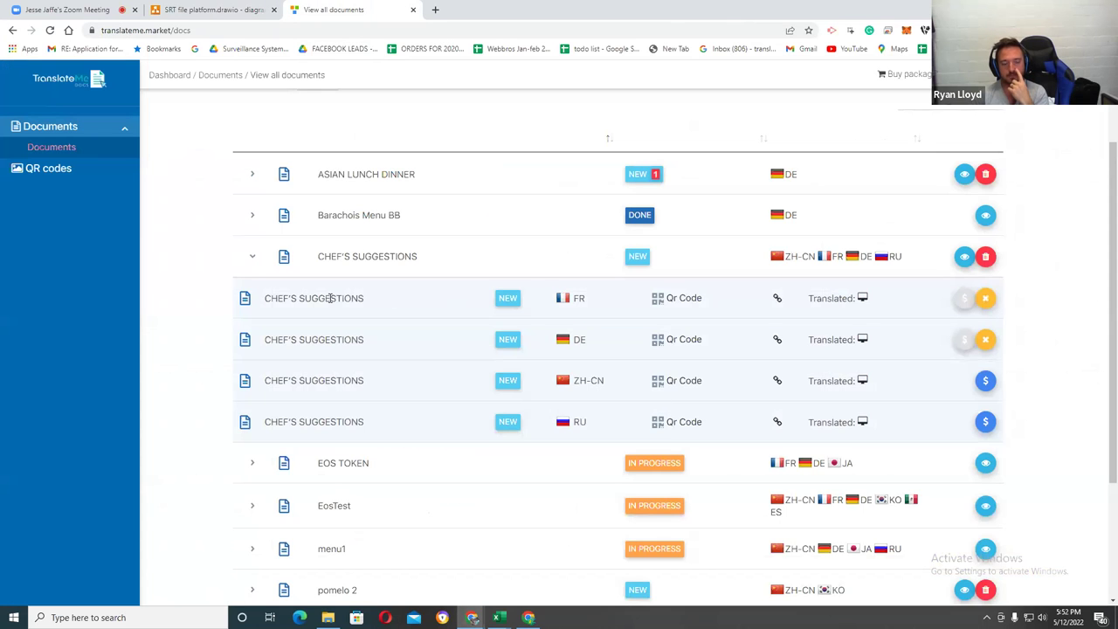
pyautogui.moveTo(266, 297); pyautogui.dragTo(957, 434)
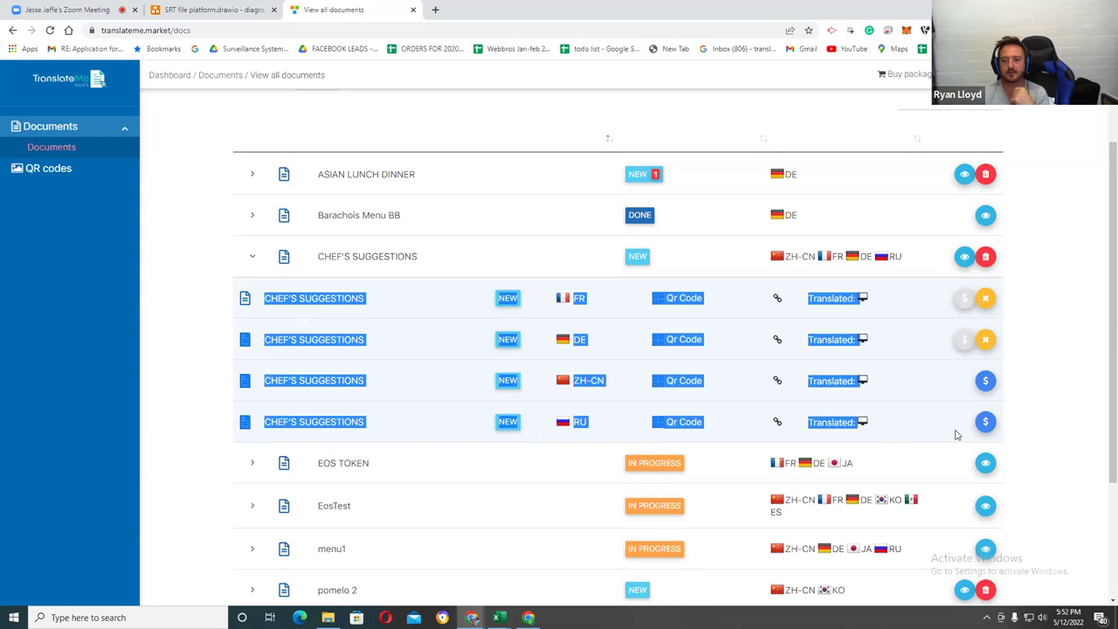
pyautogui.click(1050, 359)
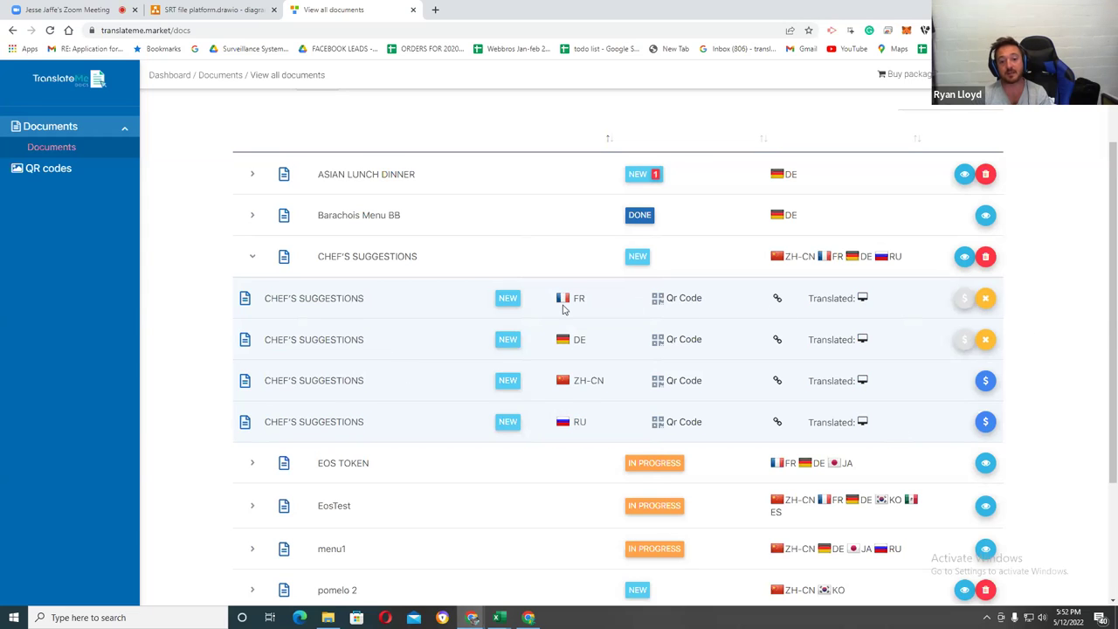
pyautogui.doubleClick(586, 339)
pyautogui.moveTo(608, 382); pyautogui.dragTo(574, 381)
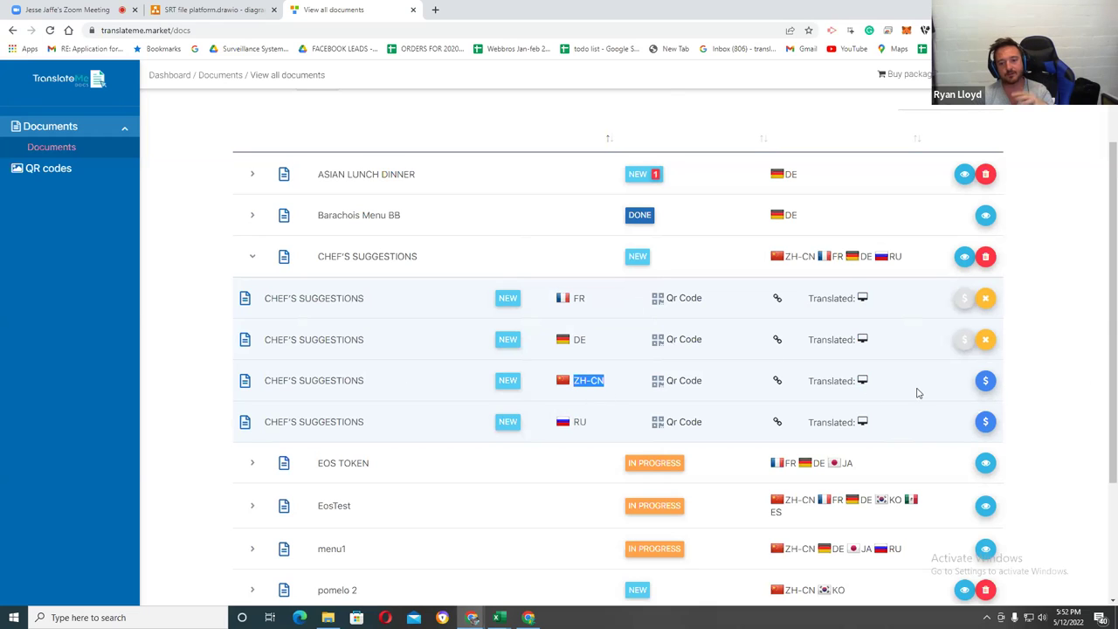
pyautogui.moveTo(337, 297); pyautogui.dragTo(356, 418)
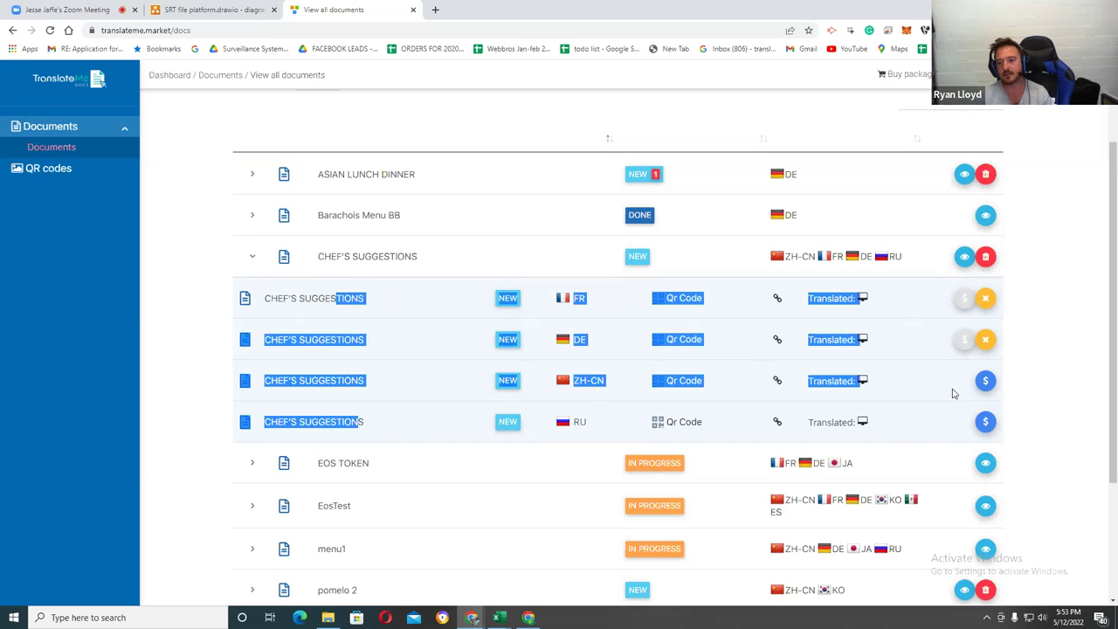
pyautogui.click(1091, 403)
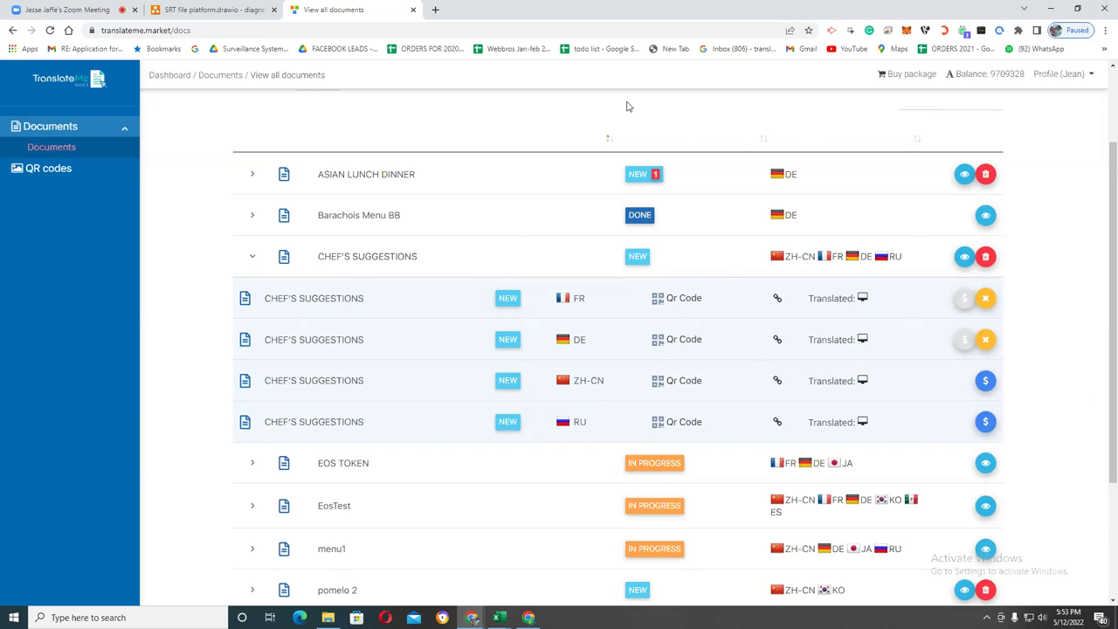
# Return to the diagram and select the "Submit to human translator, select which languages to submit" box
pyautogui.click(220, 9)
pyautogui.click(898, 325)
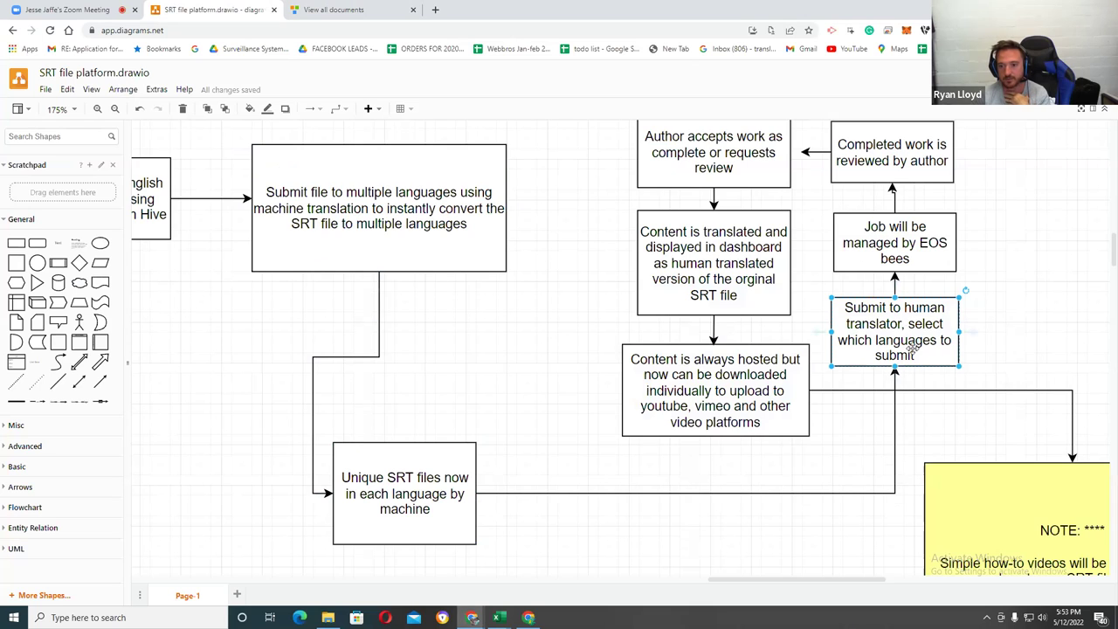
# Switch to the TranslateMe documents and examine the translation submission form for the ZH-CN CHEF'S SUGGESTIONS, trying a 10-hour deadline without submitting
pyautogui.click(296, 10)
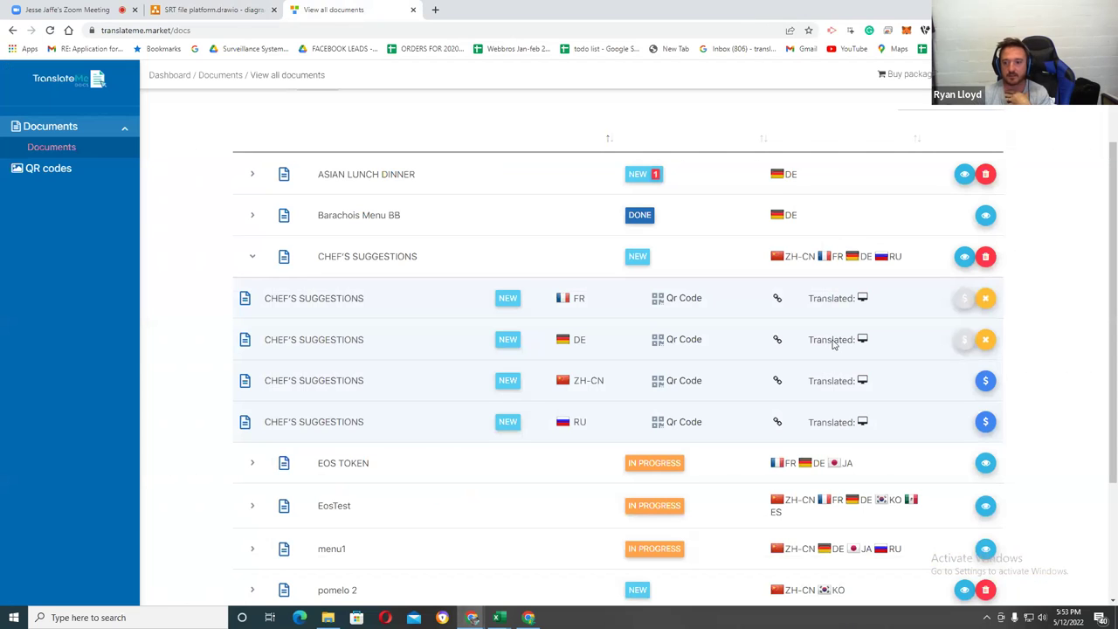
pyautogui.click(985, 380)
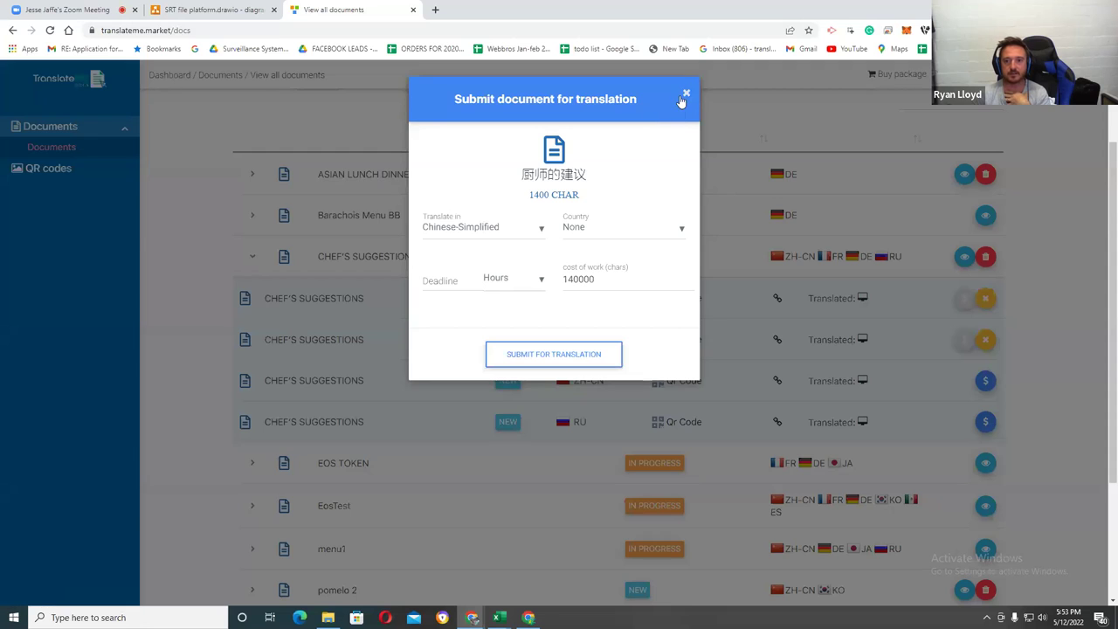
pyautogui.click(686, 95)
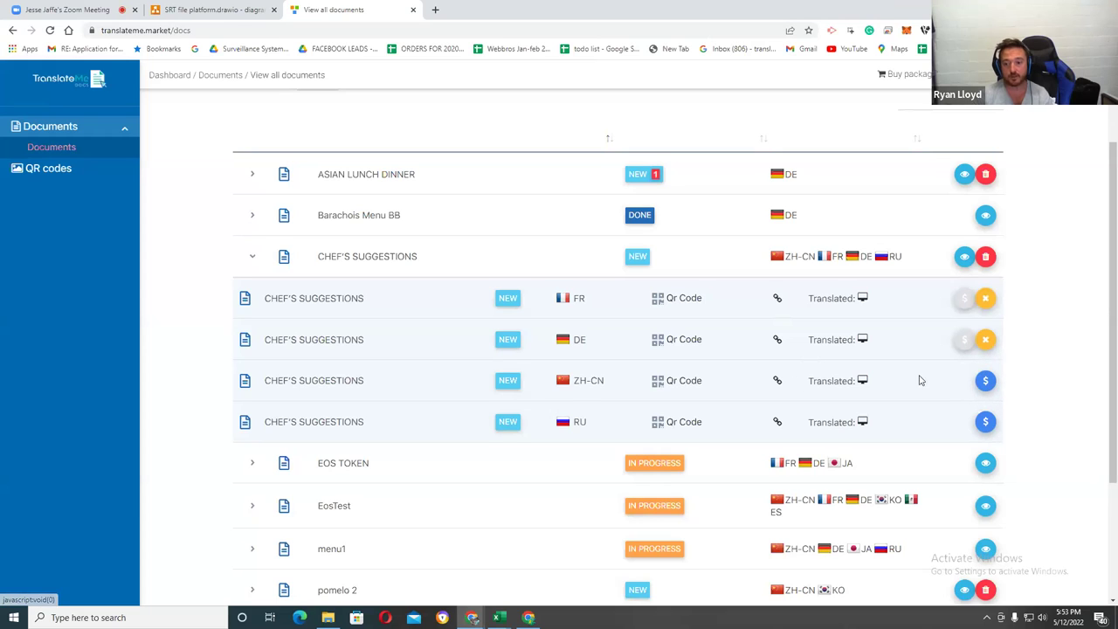
pyautogui.click(987, 385)
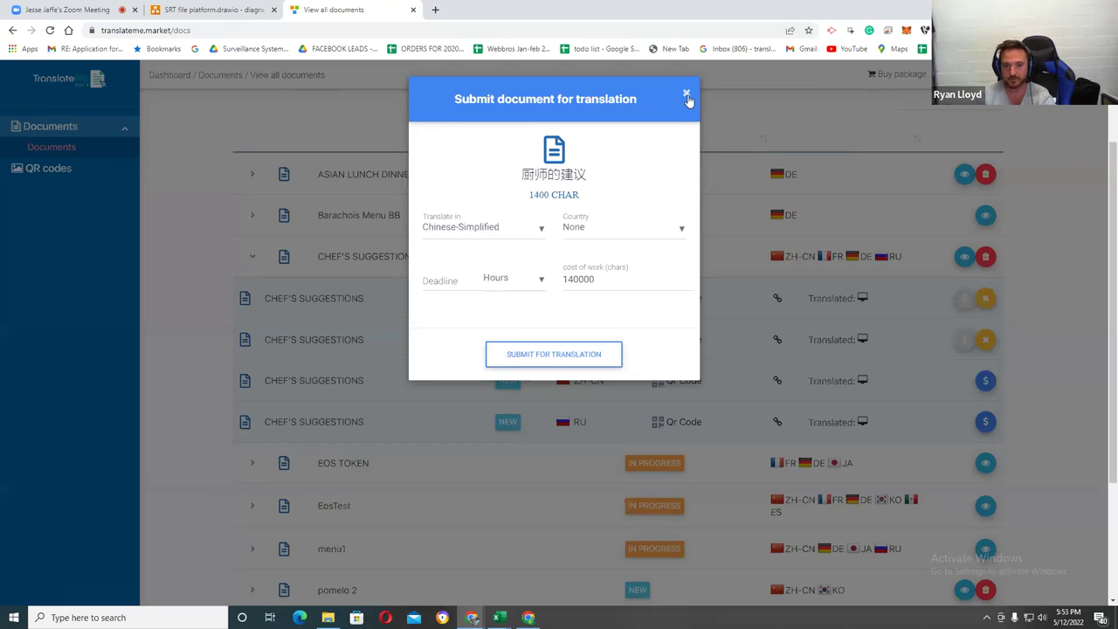
pyautogui.click(450, 281)
pyautogui.write('10')
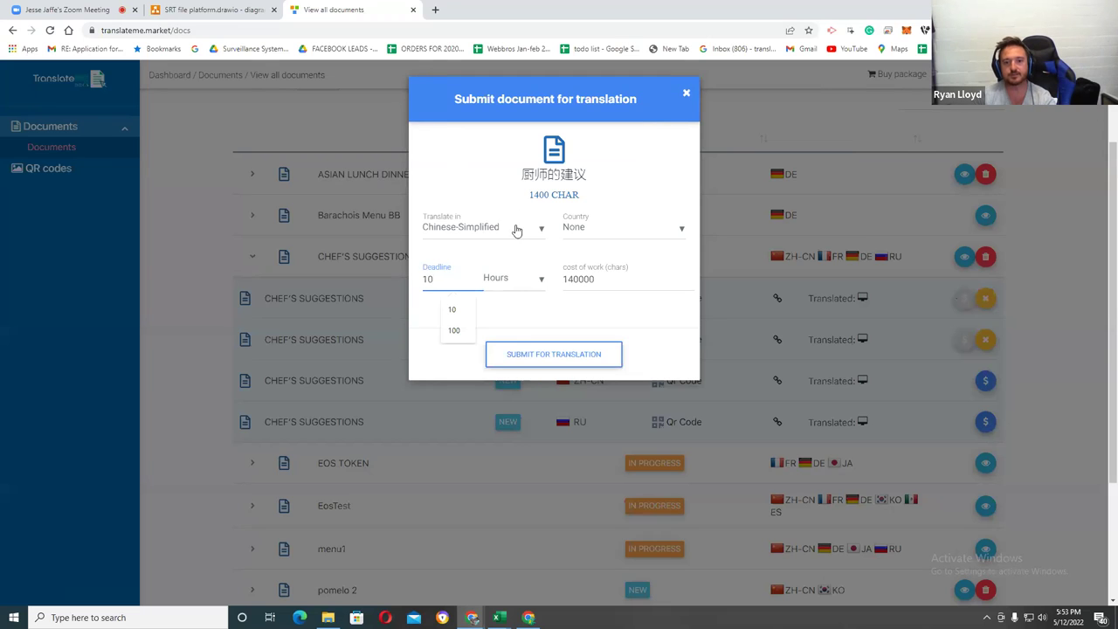
pyautogui.click(687, 96)
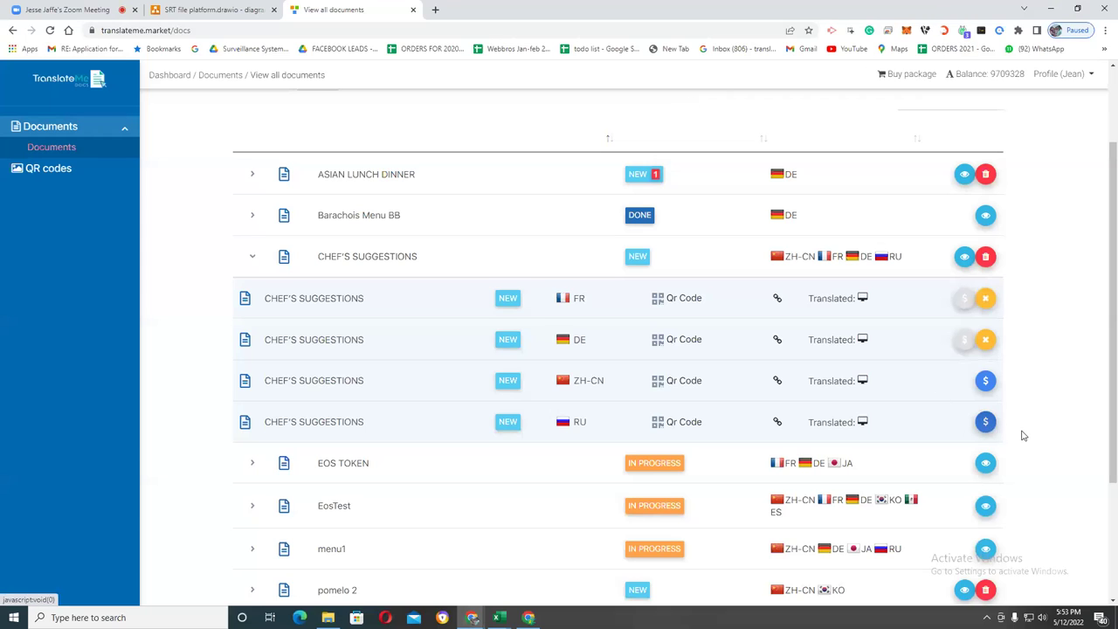
# View the translation submission form for the RU version of CHEF'S SUGGESTIONS and close it
pyautogui.click(985, 421)
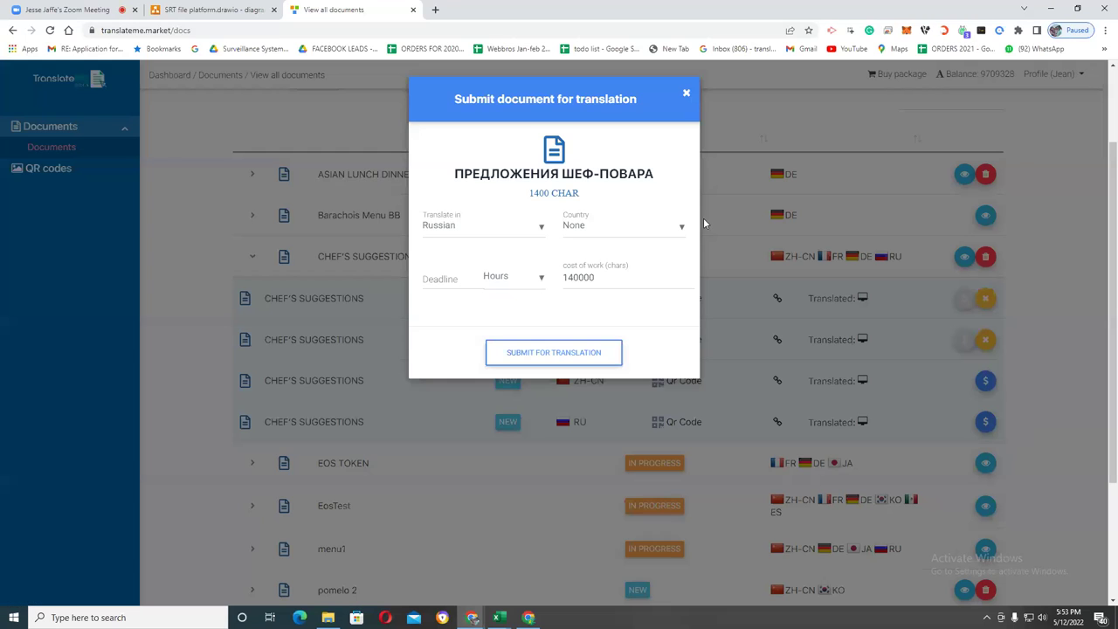
pyautogui.click(689, 96)
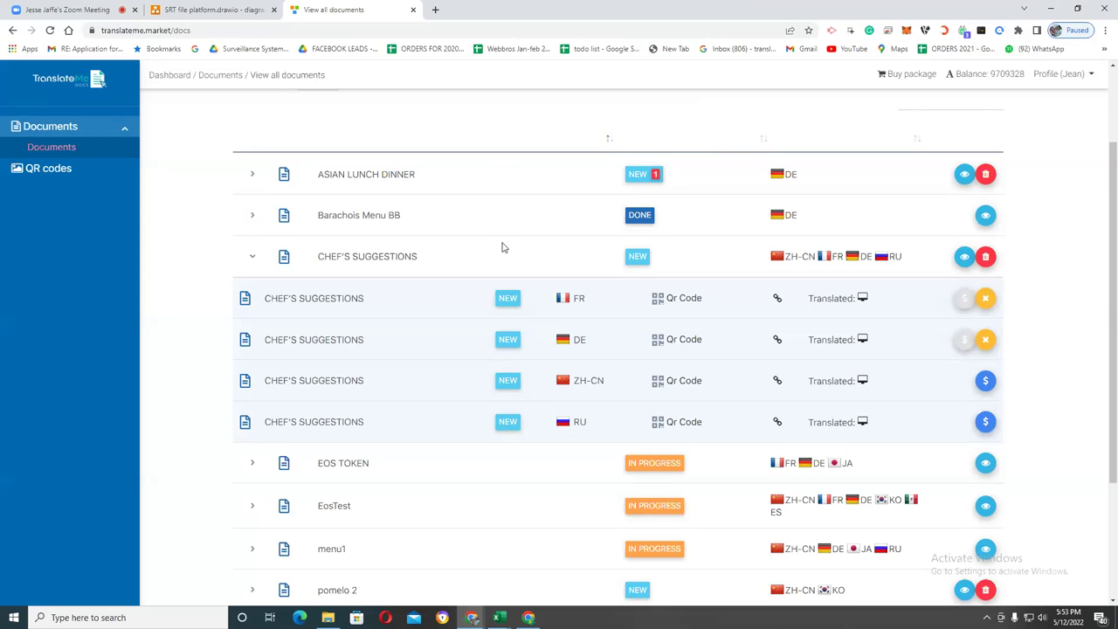
# Return to the diagram and draw a short downward arrow from the "FIX english by using English Hive" box
pyautogui.click(233, 7)
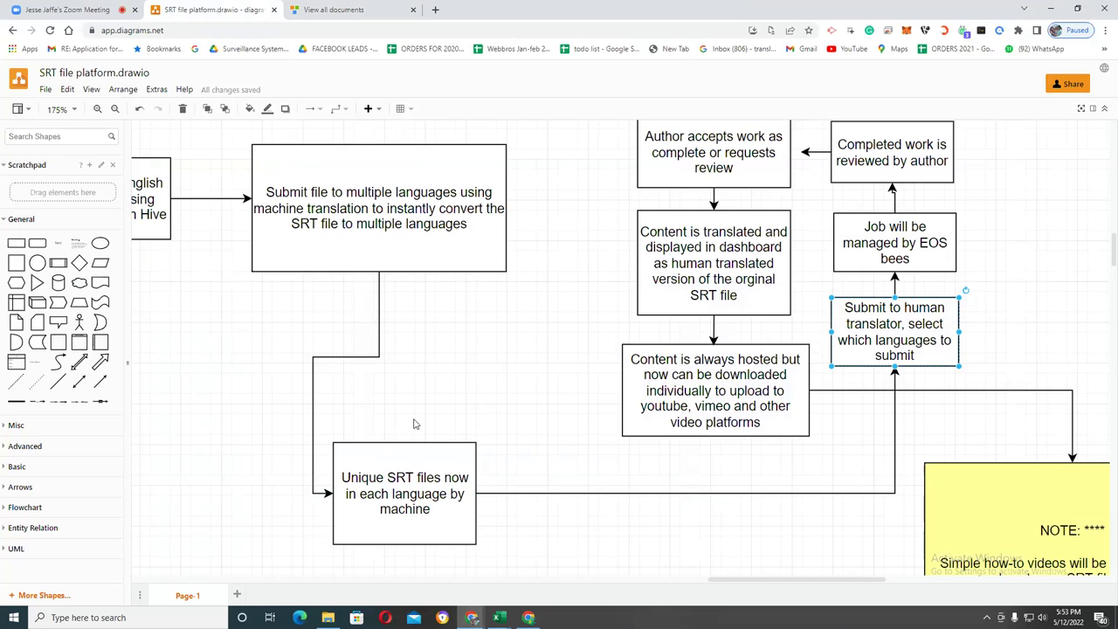
pyautogui.moveTo(789, 584); pyautogui.dragTo(699, 568)
pyautogui.click(597, 227)
pyautogui.moveTo(609, 251); pyautogui.dragTo(608, 271)
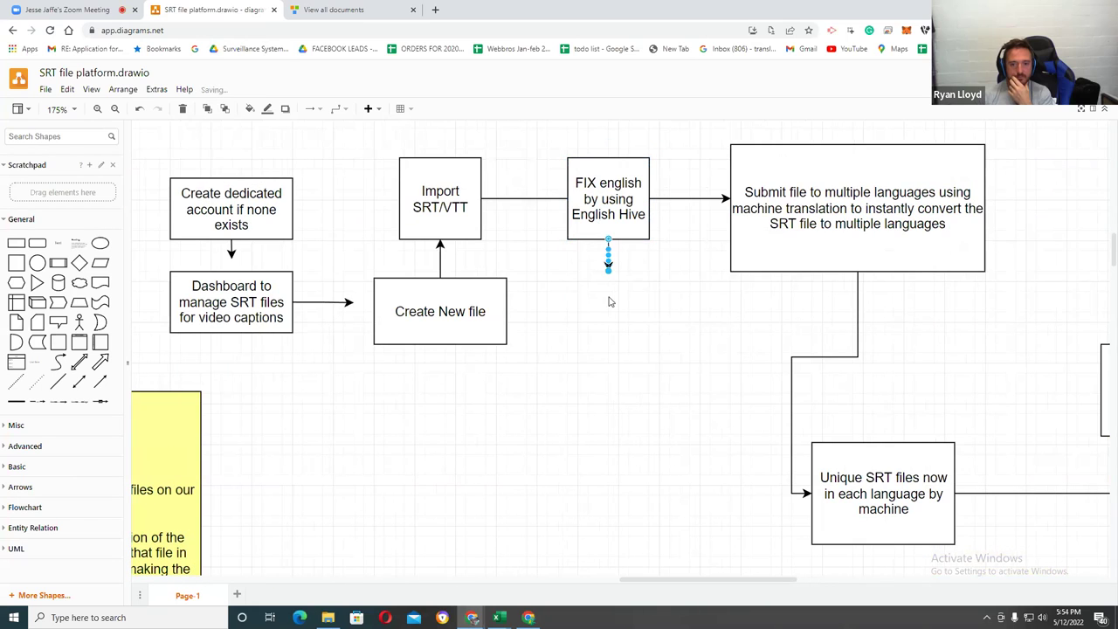
# Add a square box at the tip of the arrow below the English Hive box and fill it light yellow
pyautogui.click(21, 260)
pyautogui.moveTo(625, 338); pyautogui.dragTo(614, 300)
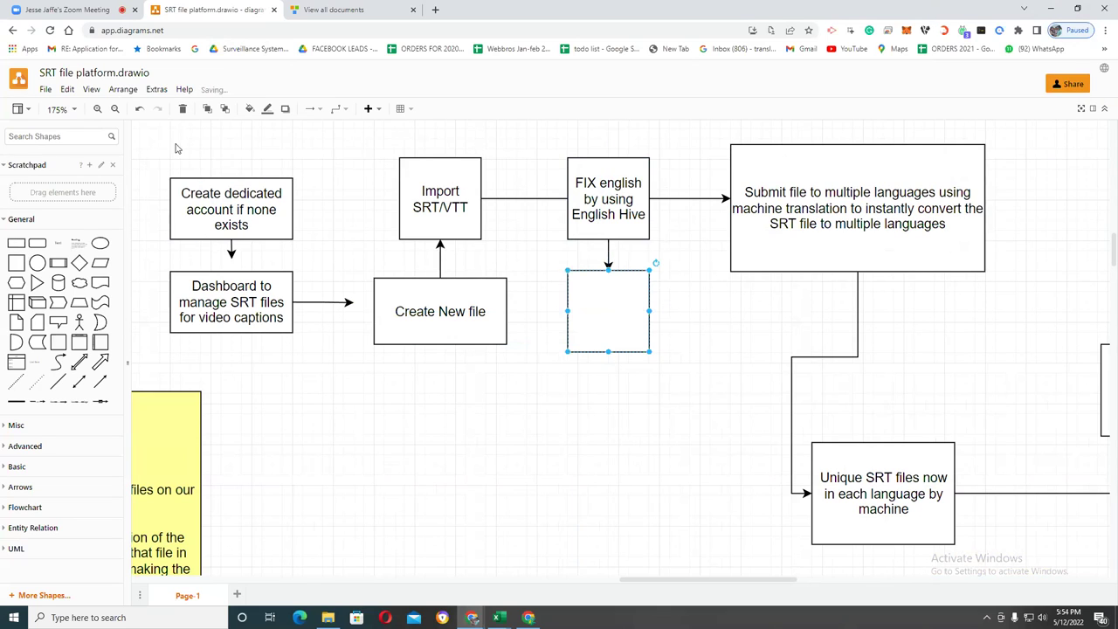
pyautogui.click(251, 110)
pyautogui.click(524, 324)
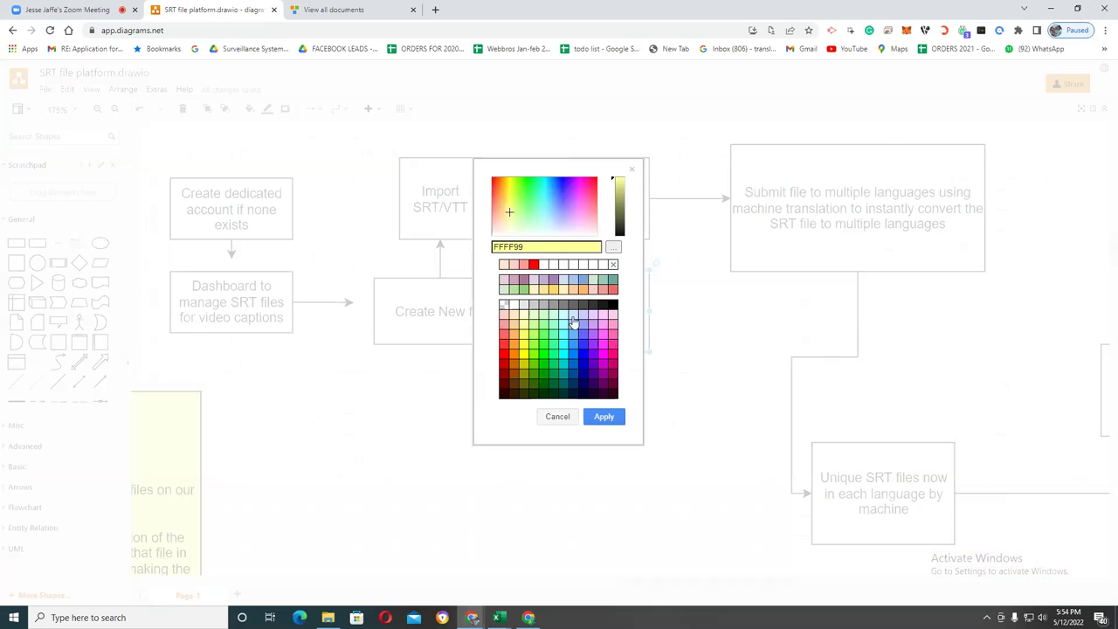
pyautogui.click(604, 417)
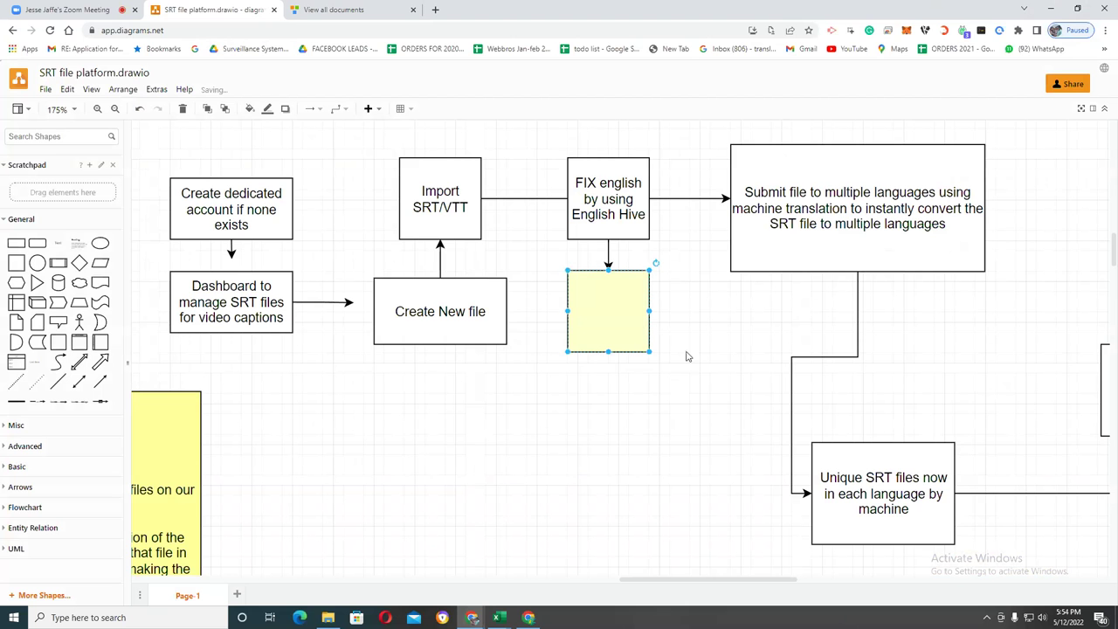
# Enter the text "NOtes: Notification to author once files i ready" in the light yellow box
pyautogui.doubleClick(600, 312)
pyautogui.write('NOtes: ')
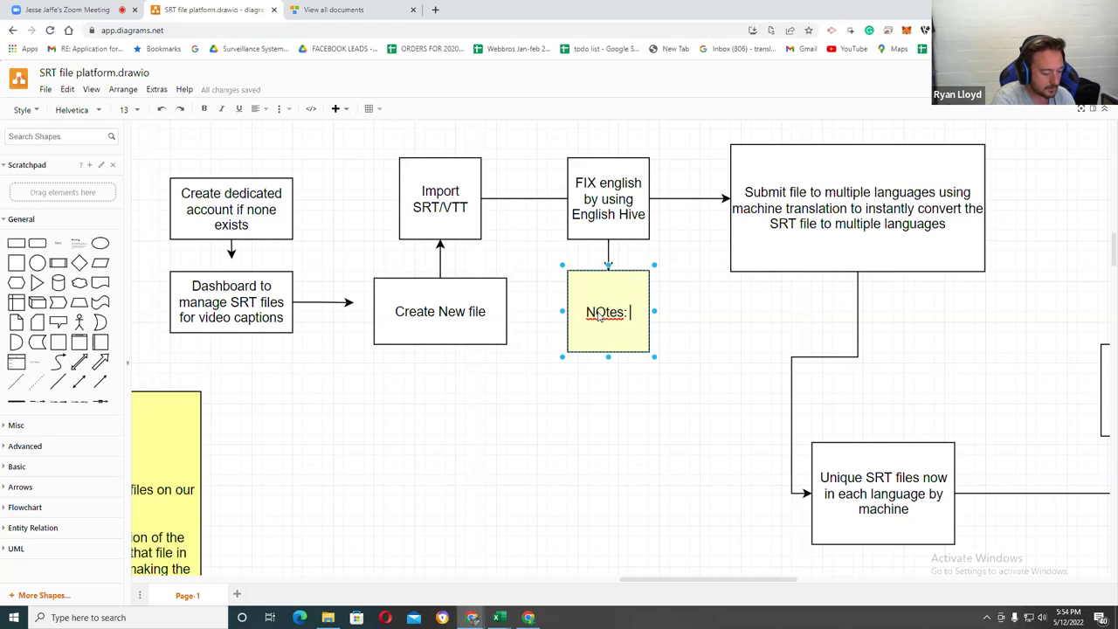
pyautogui.write('Notif')
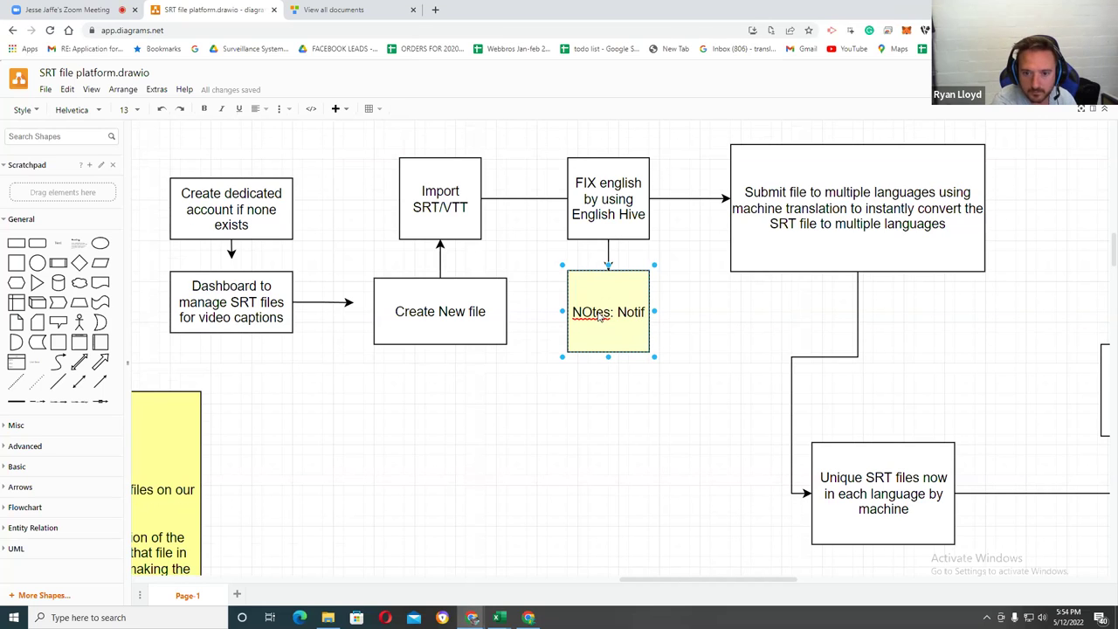
pyautogui.write('ication to aut')
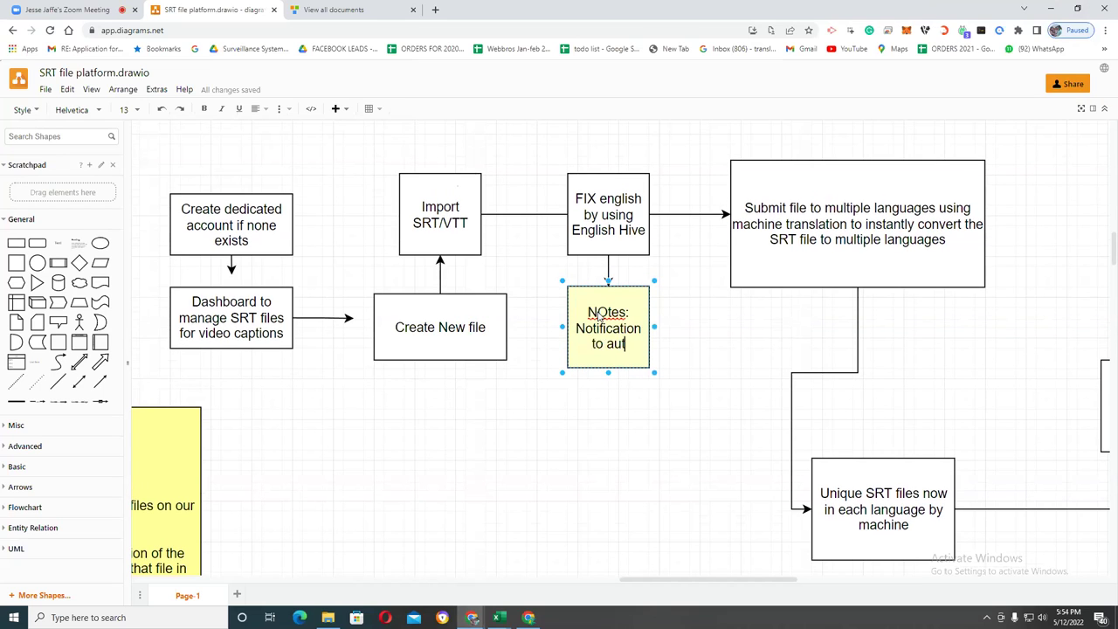
pyautogui.write('hor onces')
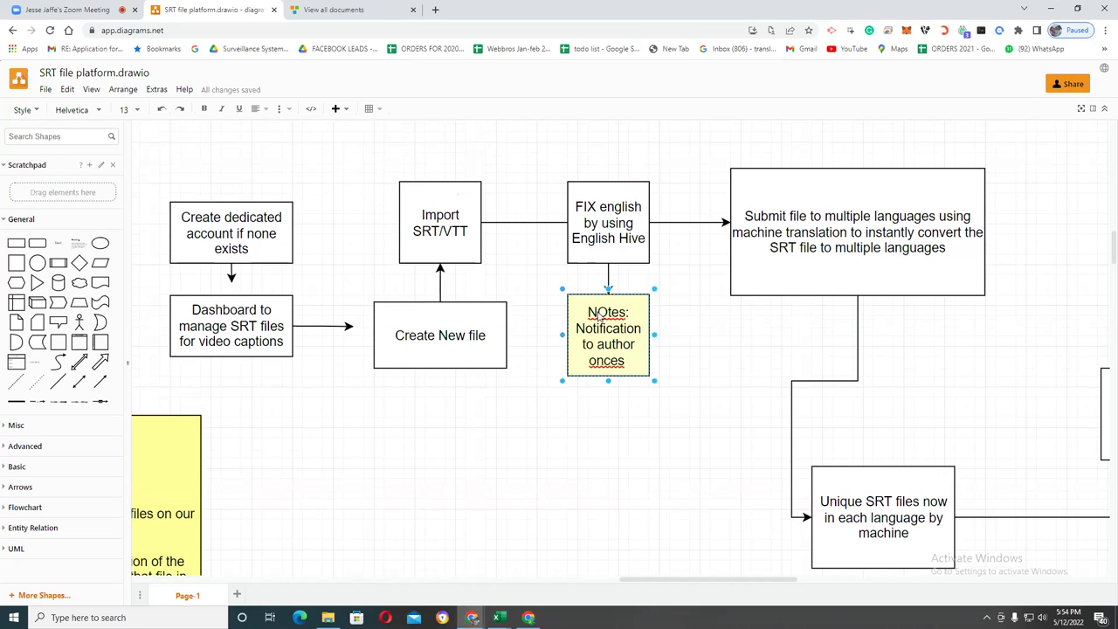
pyautogui.press('BackSpace')
pyautogui.press('BackSpace')
pyautogui.write('files i ready')
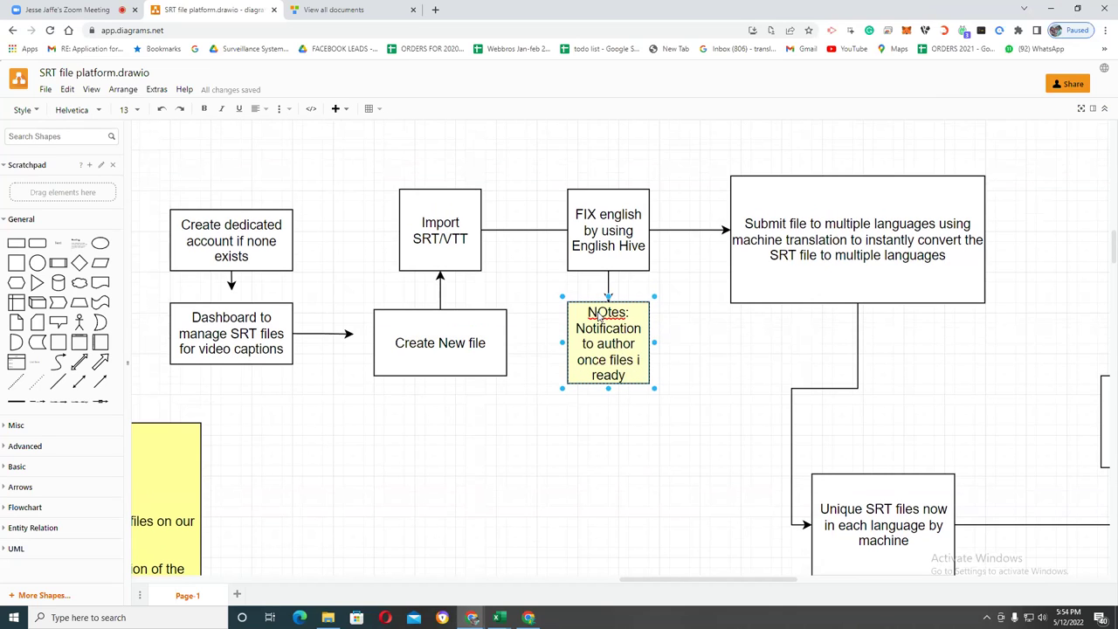
# Correct the note's heading to "Notes:" and enlarge the light yellow box around its text
pyautogui.press('BackSpace')
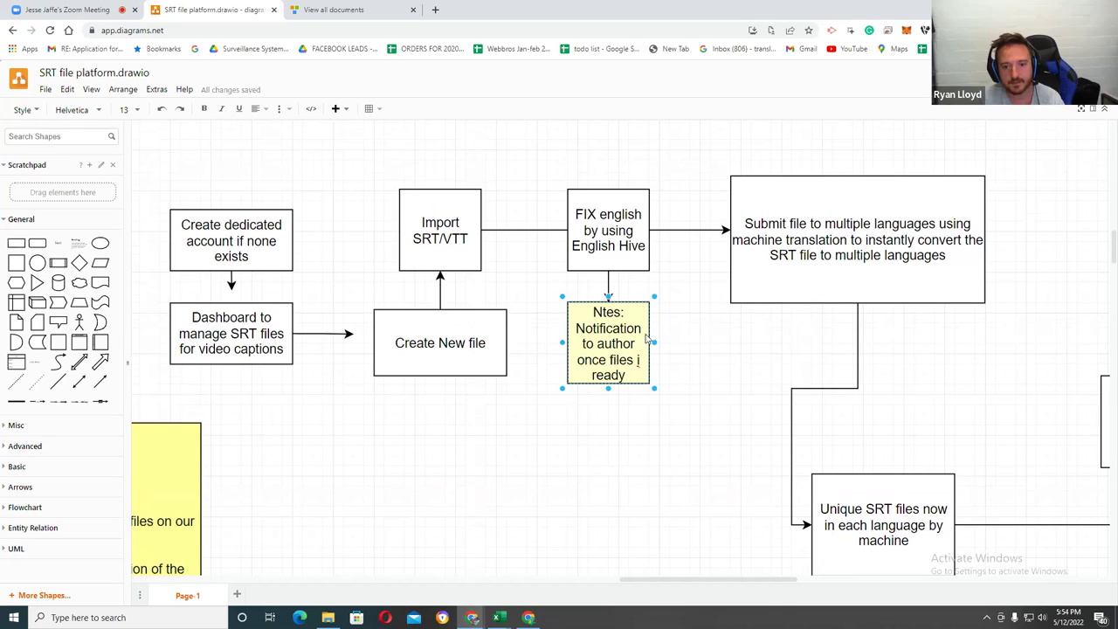
pyautogui.click(684, 335)
pyautogui.doubleClick(612, 318)
pyautogui.click(599, 313)
pyautogui.write('o')
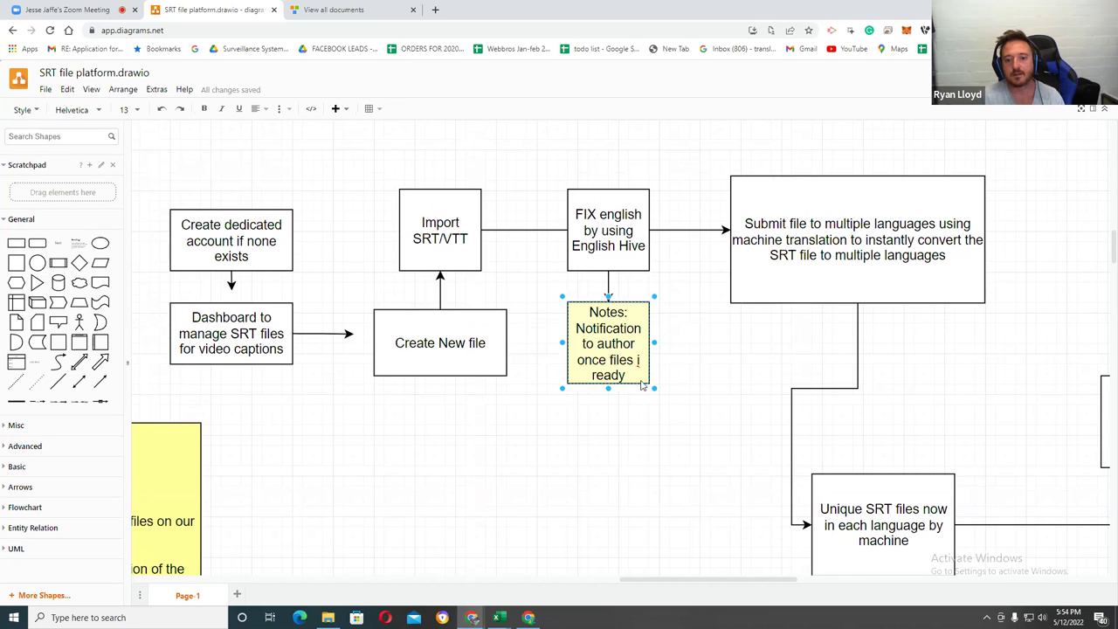
pyautogui.moveTo(654, 387); pyautogui.dragTo(674, 409)
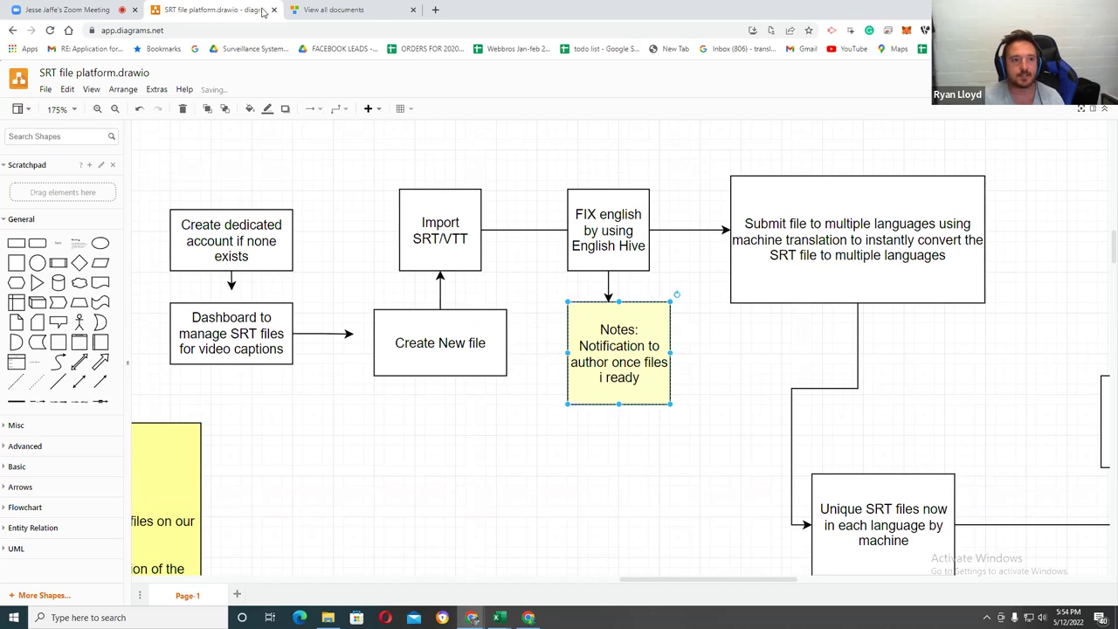
# Switch to the TranslateMe documents list and highlight the parent CHEF'S SUGGESTIONS title
pyautogui.click(325, 11)
pyautogui.moveTo(319, 255); pyautogui.dragTo(432, 270)
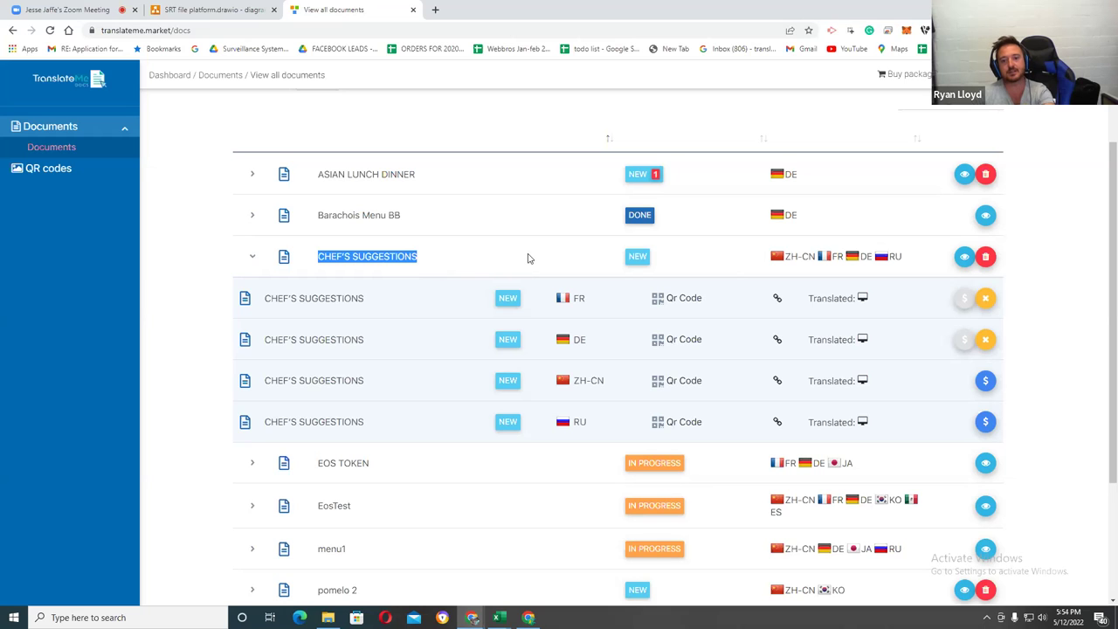
# Return to the diagram and review the path from machine translation to the "Submit to human translator" box
pyautogui.click(214, 10)
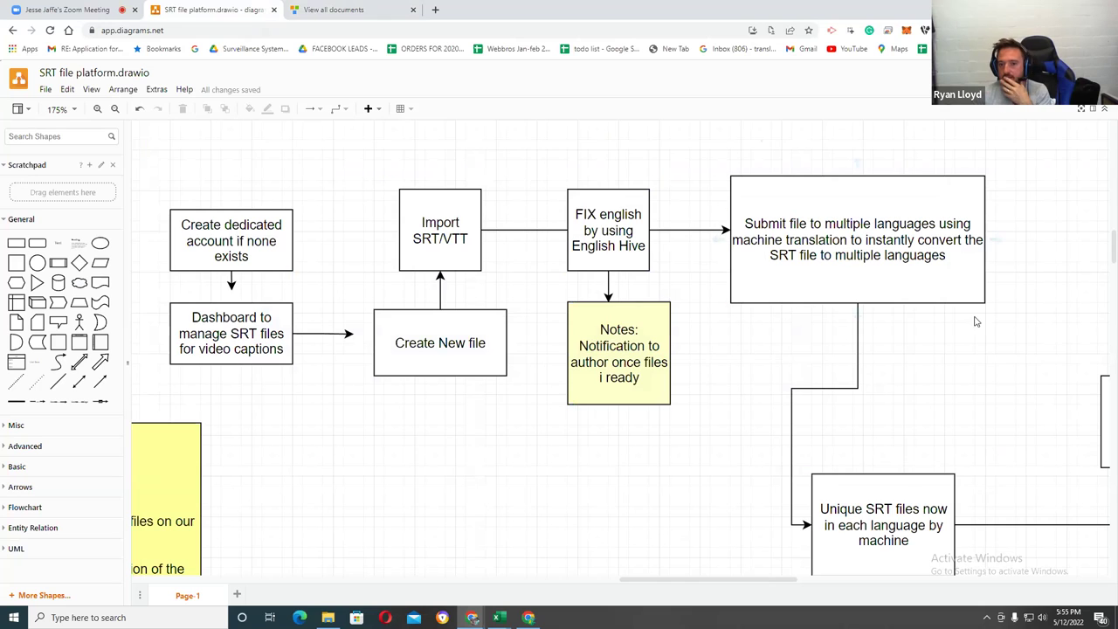
pyautogui.scroll(-1, 909, 328)
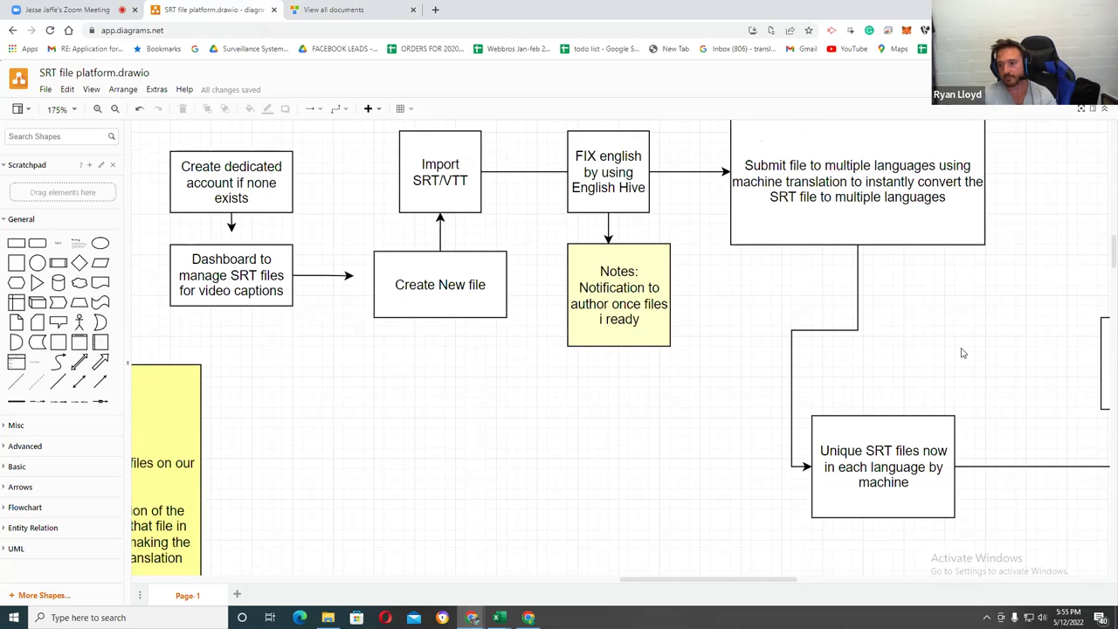
pyautogui.keyDown('ctrl'); pyautogui.scroll(-1, 963, 353); pyautogui.keyUp('ctrl')
pyautogui.hscroll(5, 744, 577)
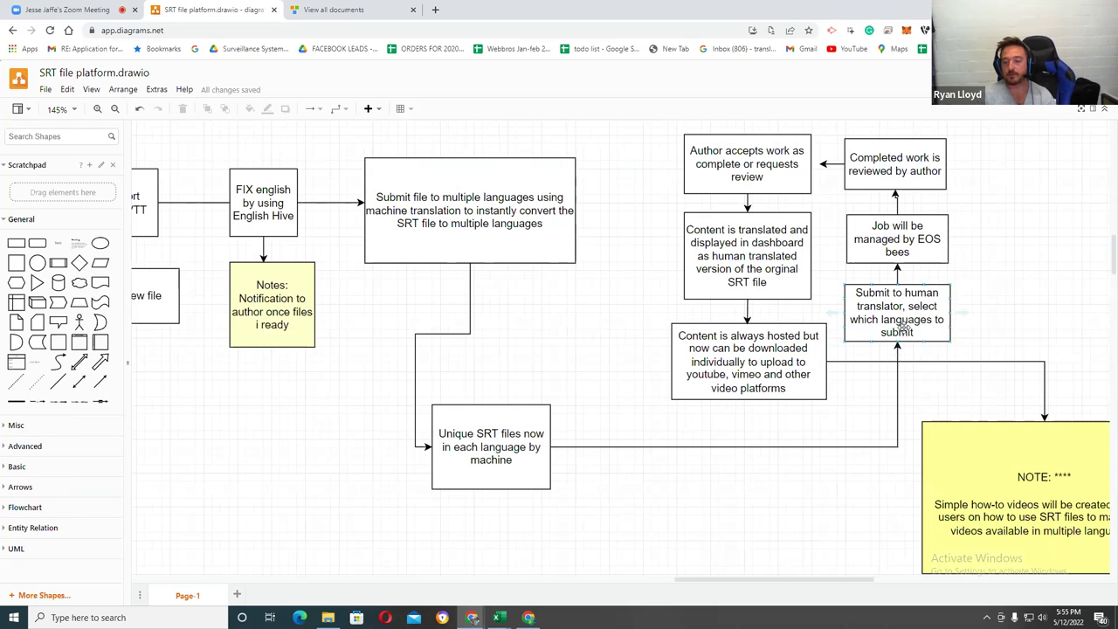
# Open the translateme.market documents page in an additional browser tab
pyautogui.click(384, 13)
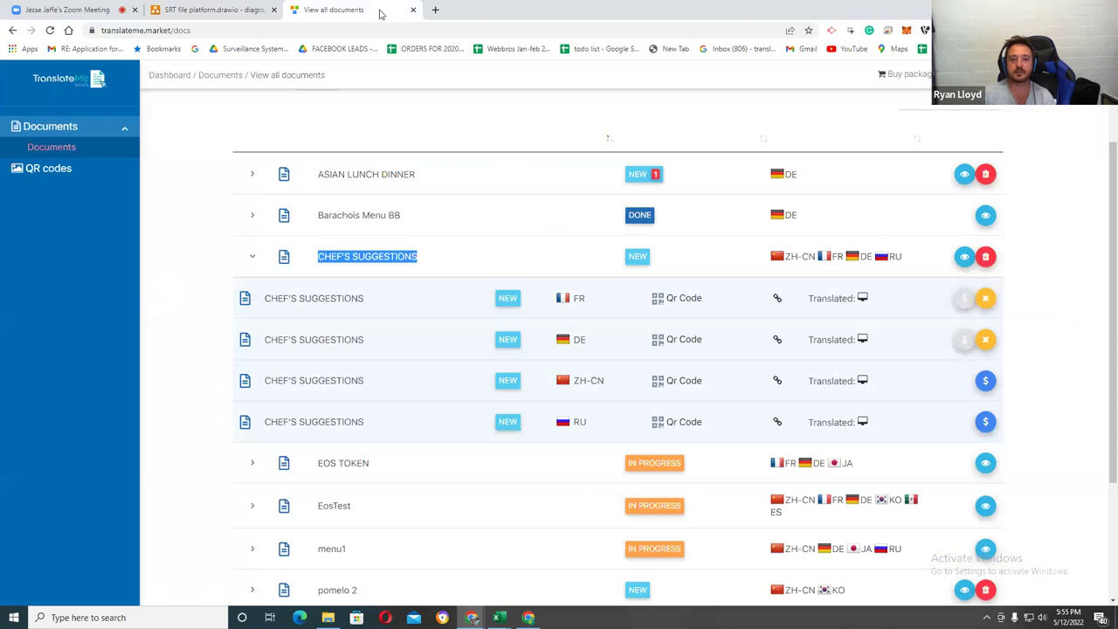
pyautogui.click(436, 11)
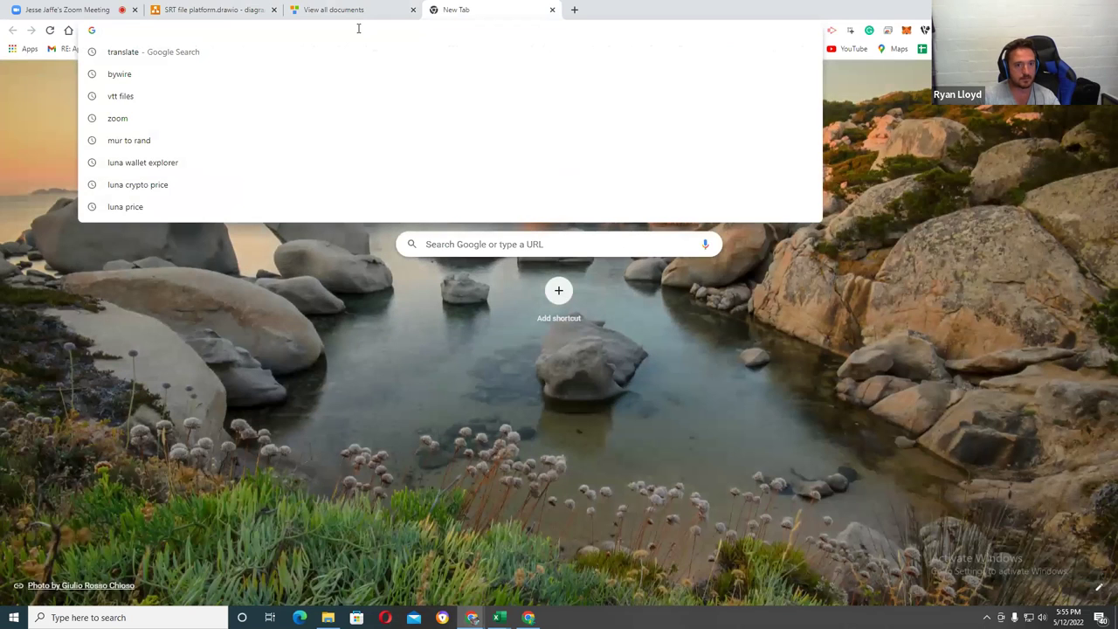
pyautogui.write('ttra')
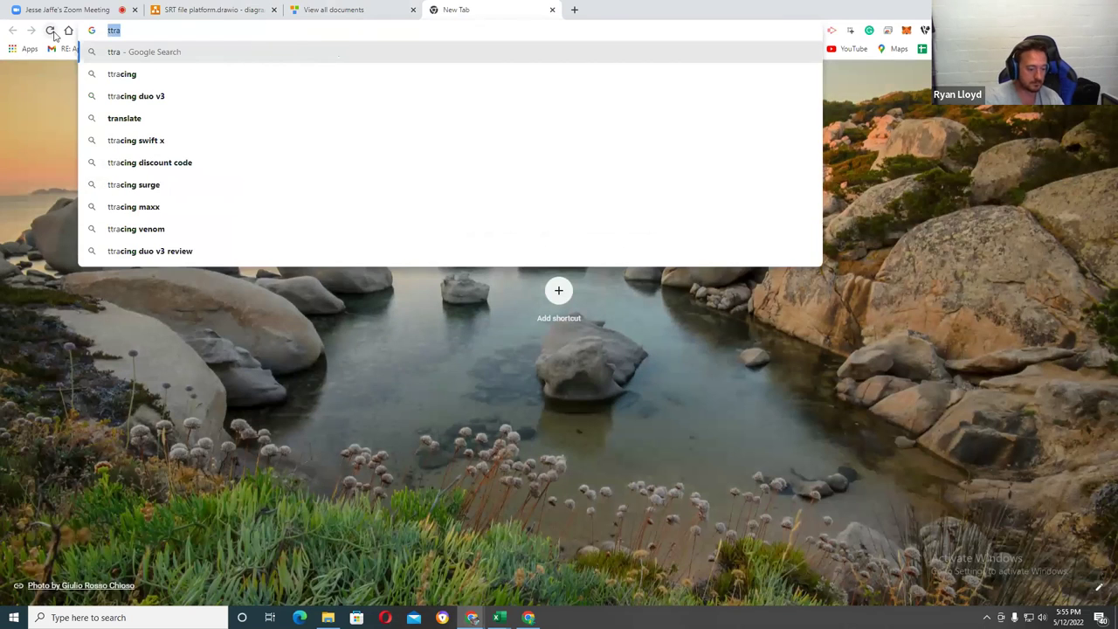
pyautogui.press('BackSpace')
pyautogui.press('BackSpace')
pyautogui.press('BackSpace')
pyautogui.press('BackSpace')
pyautogui.write('translateme.chat/admin/login.php')
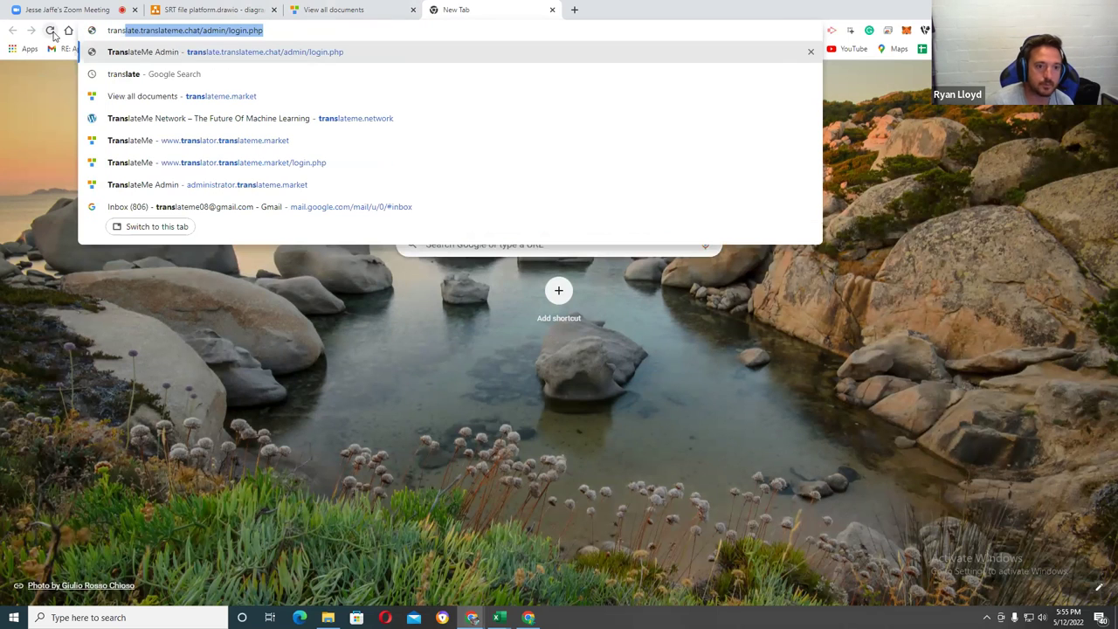
pyautogui.click(265, 97)
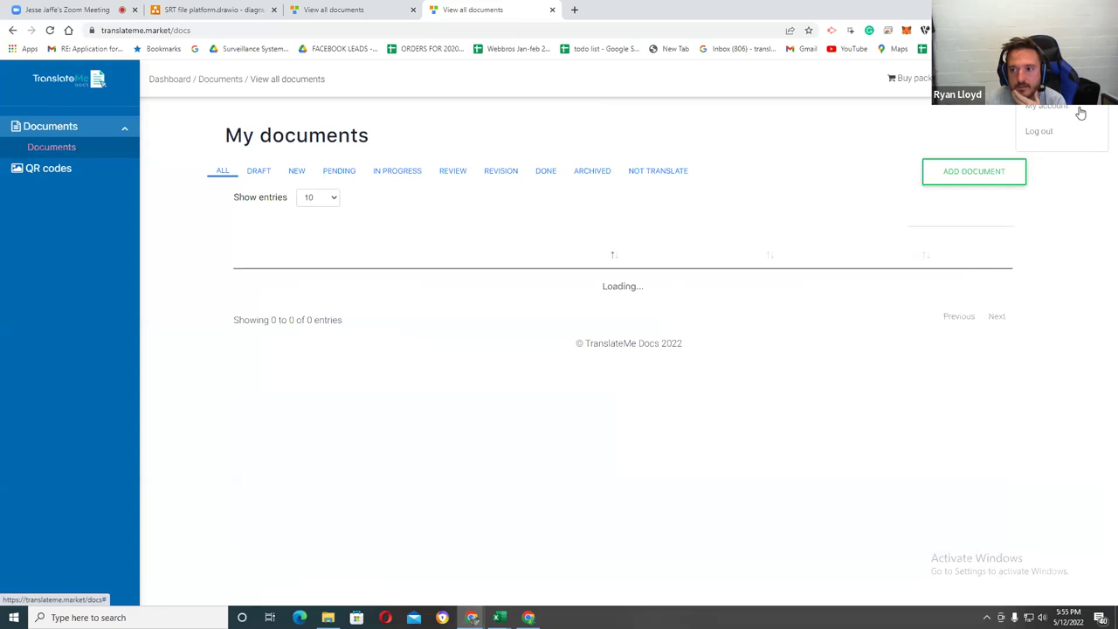
# Log out of the current TranslateMe account and log in with the translator's saved account to open the Translations list
pyautogui.click(1054, 132)
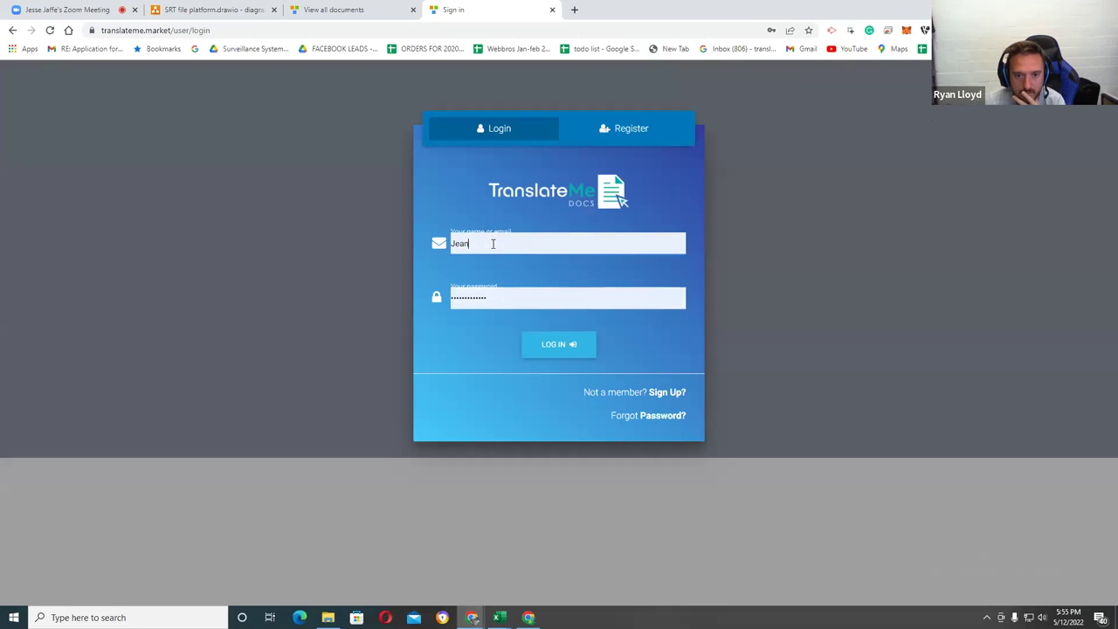
pyautogui.click(493, 244)
pyautogui.click(498, 244)
pyautogui.click(721, 349)
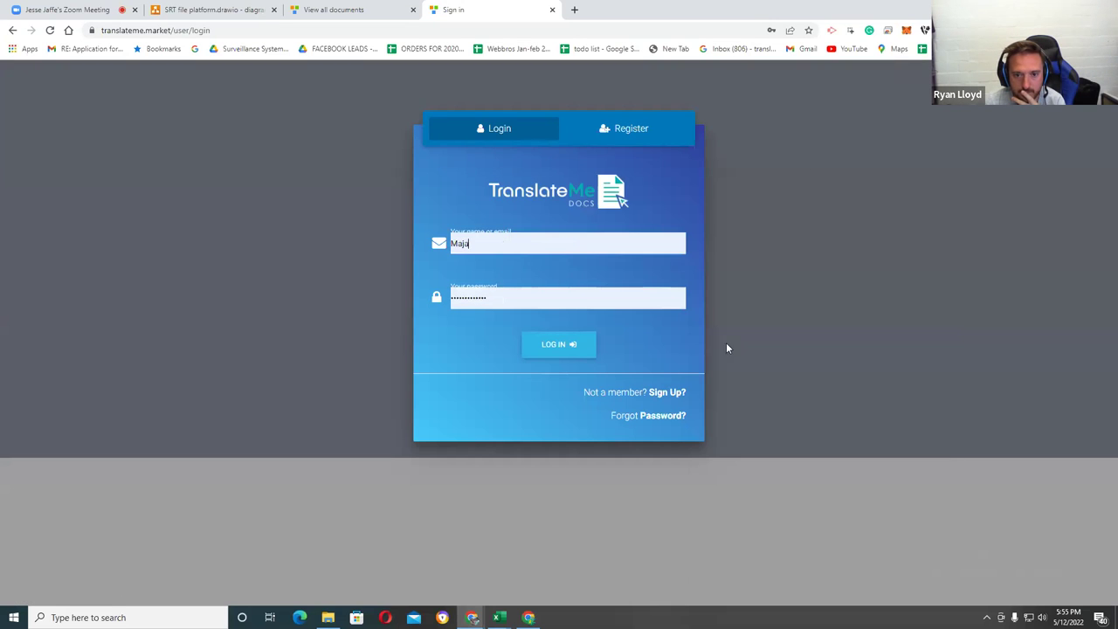
pyautogui.click(556, 346)
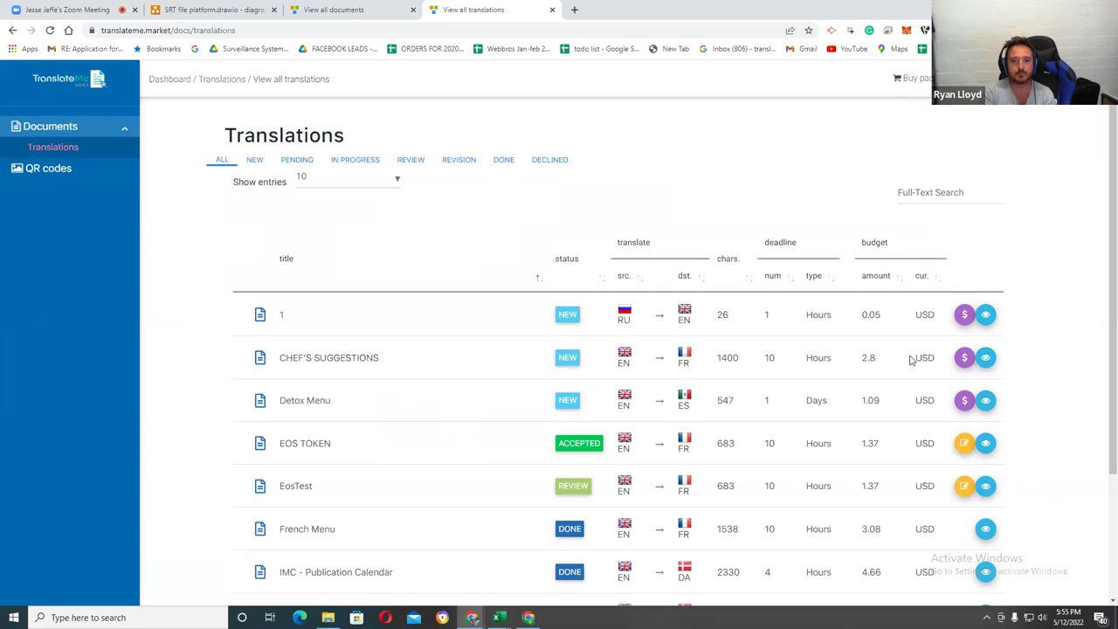
# Glance back at the author's documents list and return to the SRT file platform diagram
pyautogui.click(348, 10)
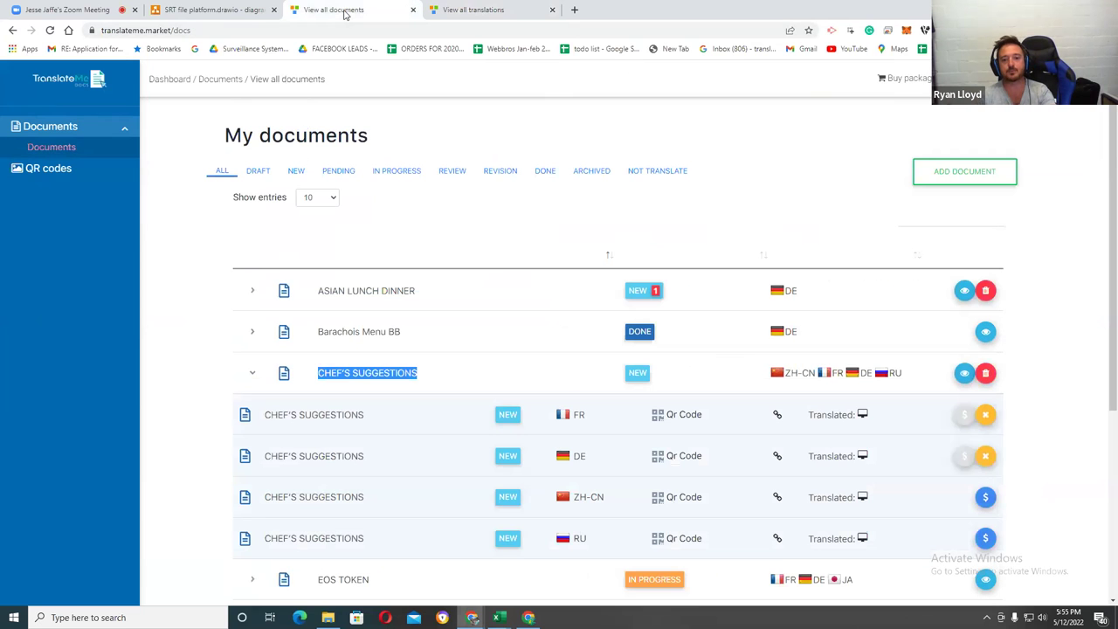
pyautogui.click(248, 10)
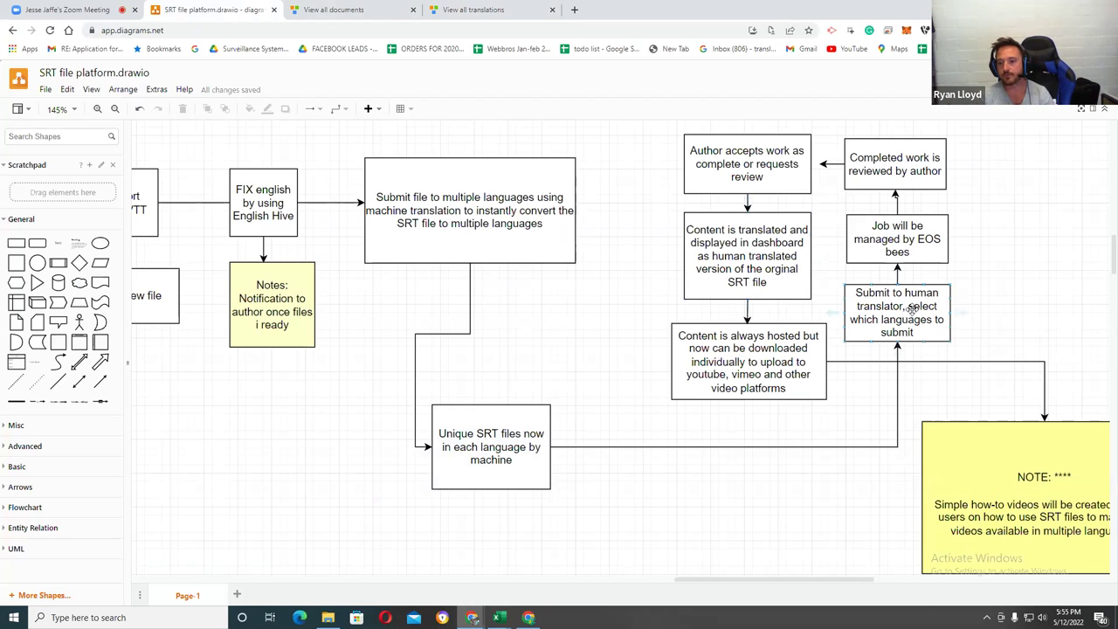
# Review the diagram path from "Submit to human translator" through "Job will be managed by EOS bees" to author review, glancing at the TranslateMe translations list
pyautogui.click(902, 317)
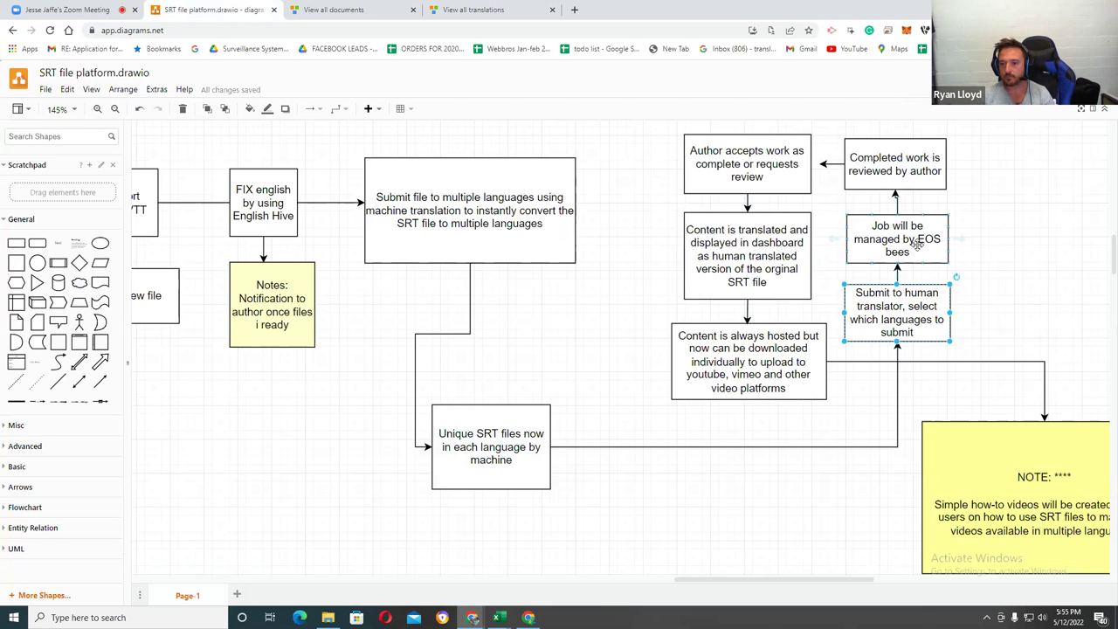
pyautogui.click(912, 242)
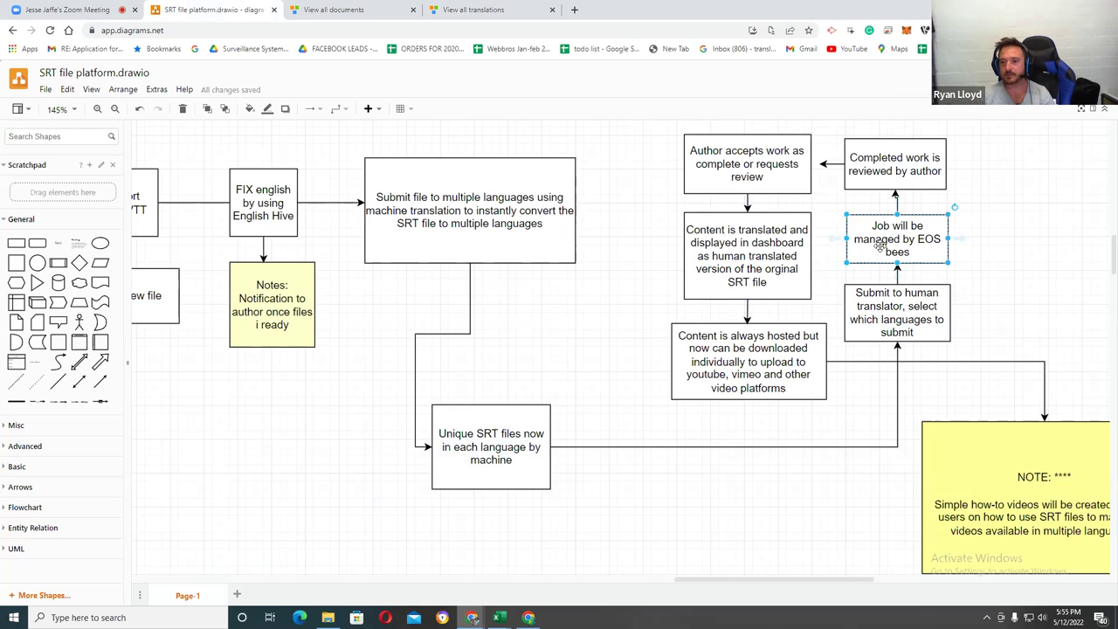
pyautogui.click(912, 171)
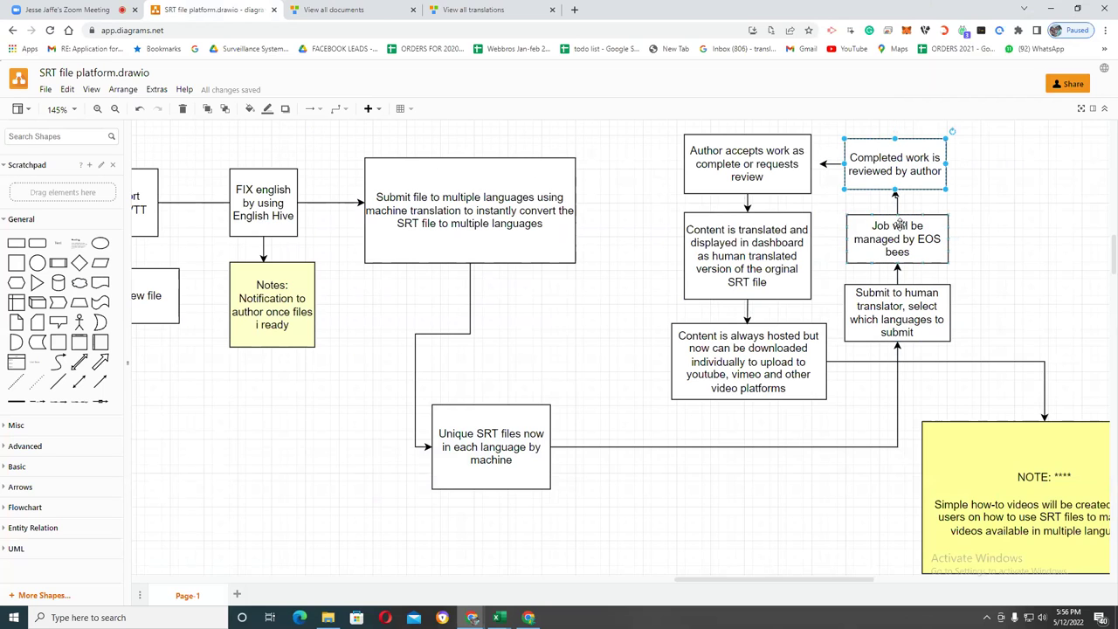
pyautogui.click(914, 312)
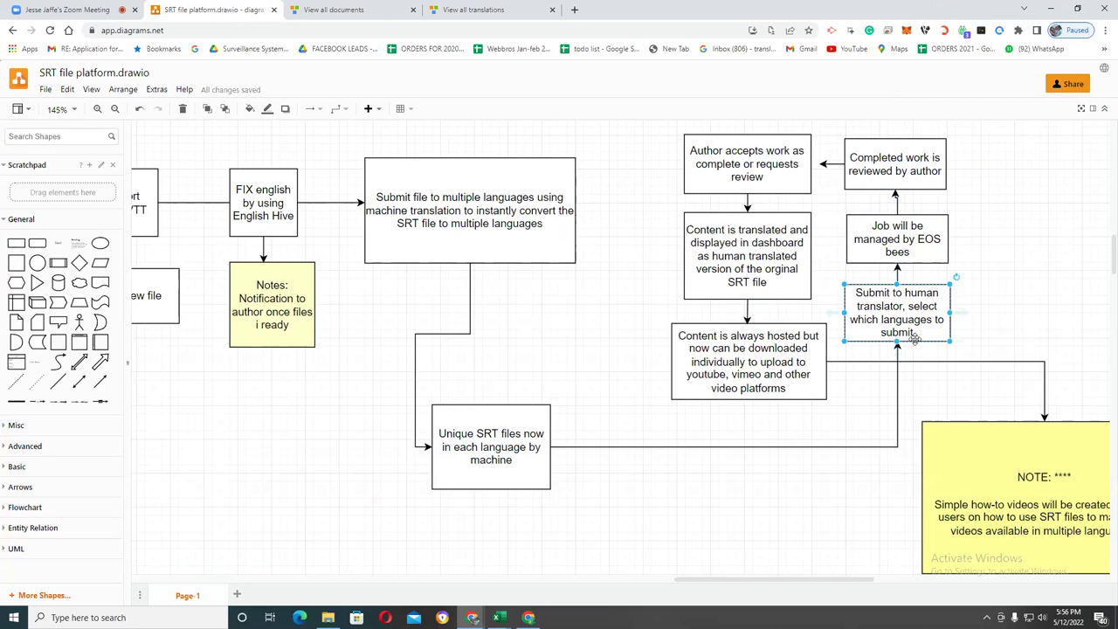
pyautogui.click(524, 10)
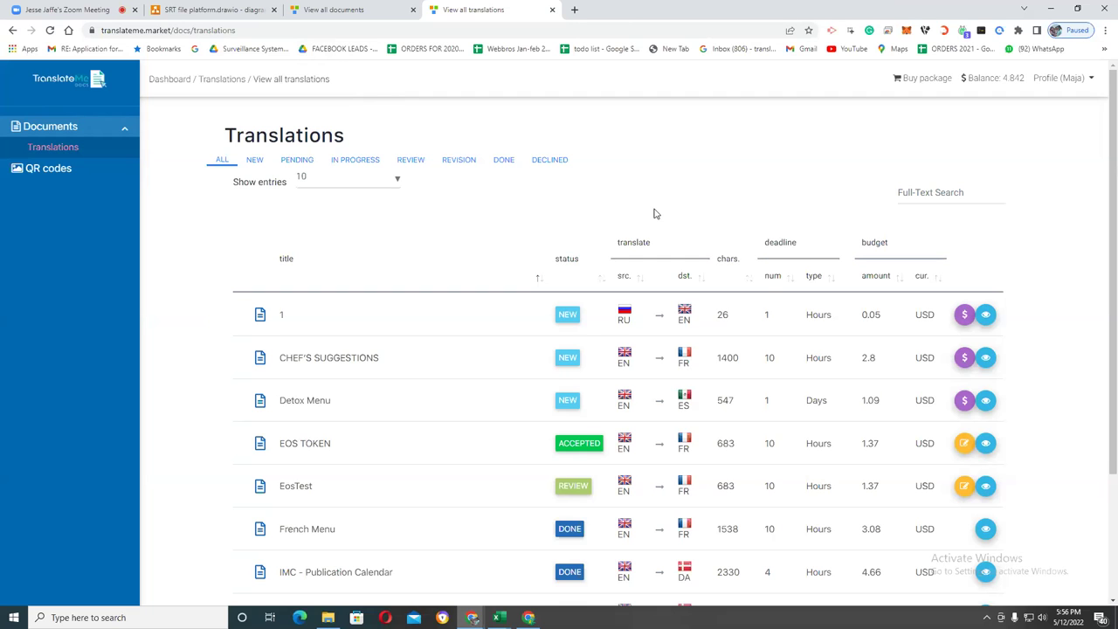
pyautogui.click(197, 9)
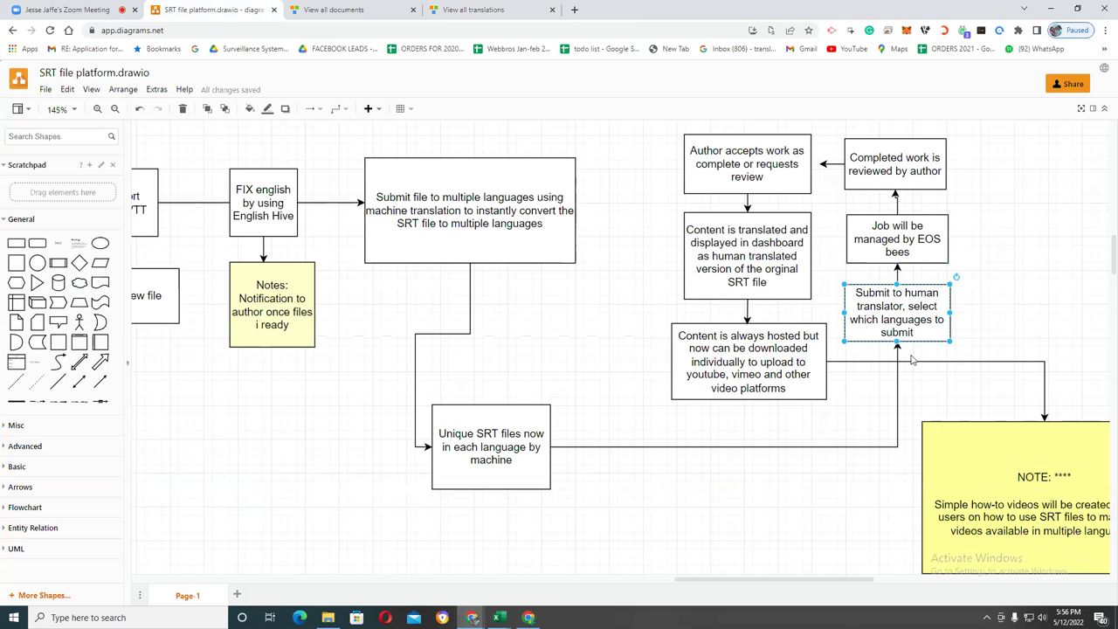
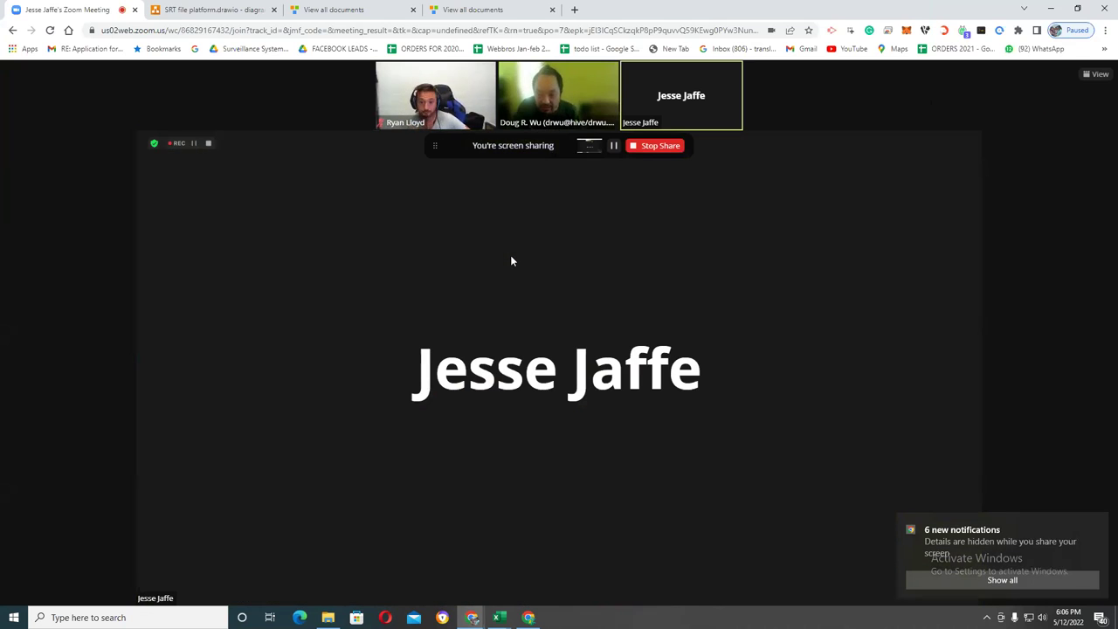
# Stop the current screen share, shrink the Zoom meeting window and bring the YouTube Studio video subtitles page to the front
pyautogui.click(661, 146)
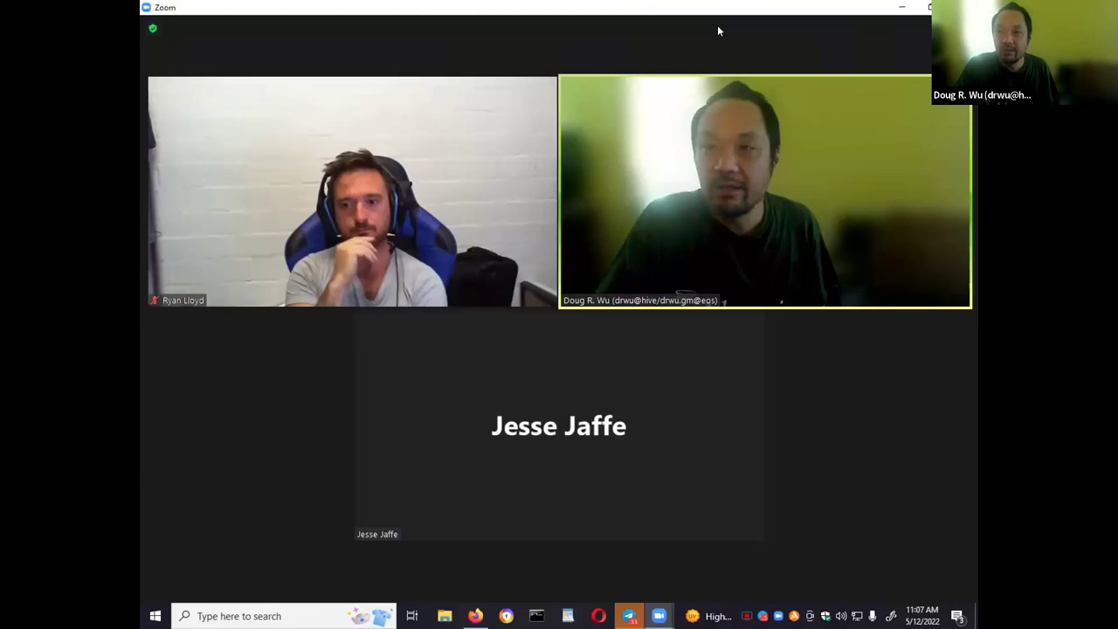
pyautogui.doubleClick(717, 24)
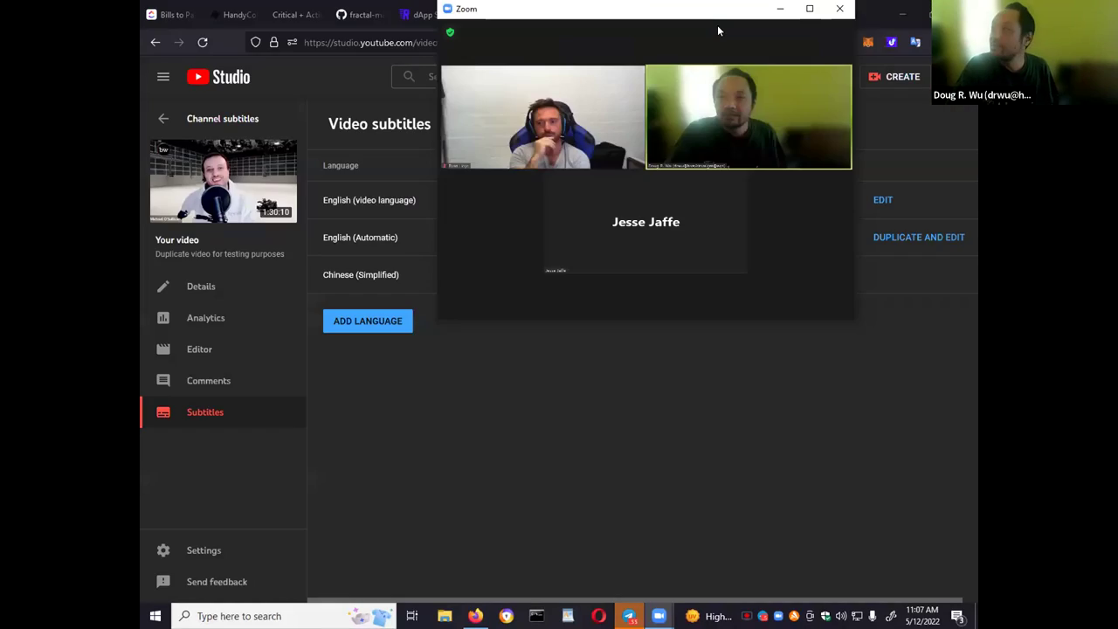
pyautogui.click(399, 437)
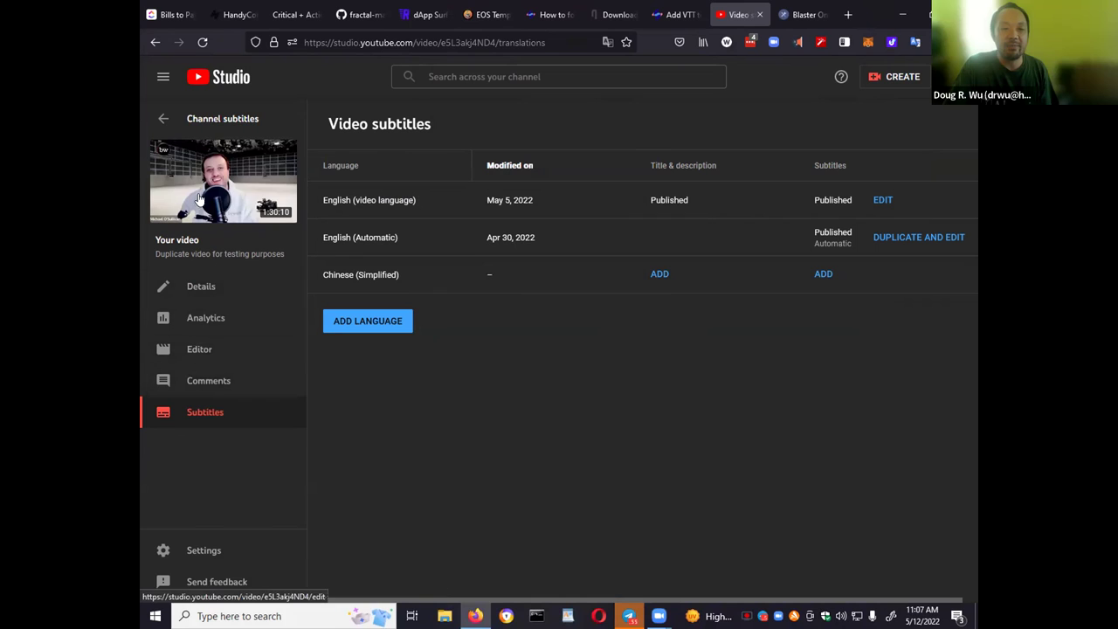
# Return to the channel subtitles list and examine the subtitle languages of "Duplicate video for testing purposes", collapsing them again
pyautogui.click(164, 118)
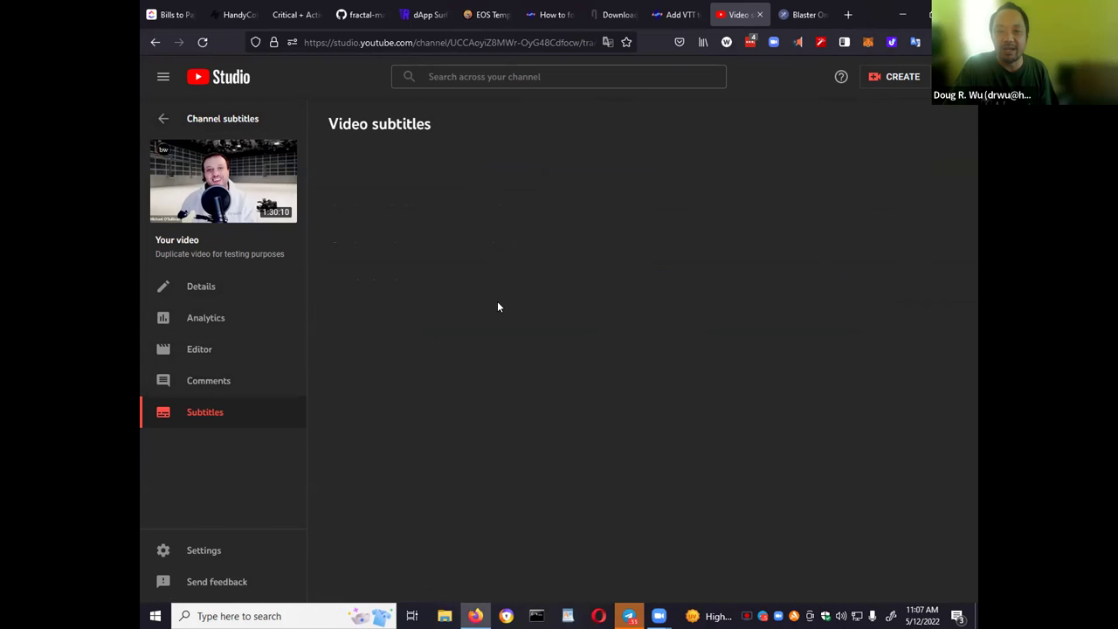
pyautogui.scroll(-2, 601, 485)
pyautogui.scroll(1, 600, 485)
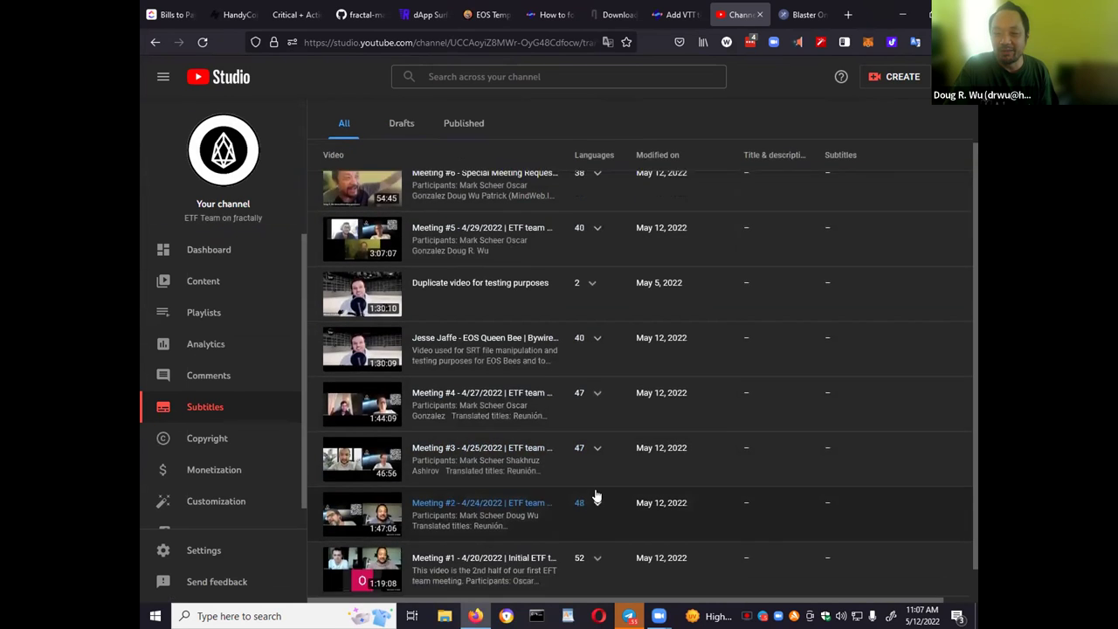
pyautogui.scroll(-1, 597, 497)
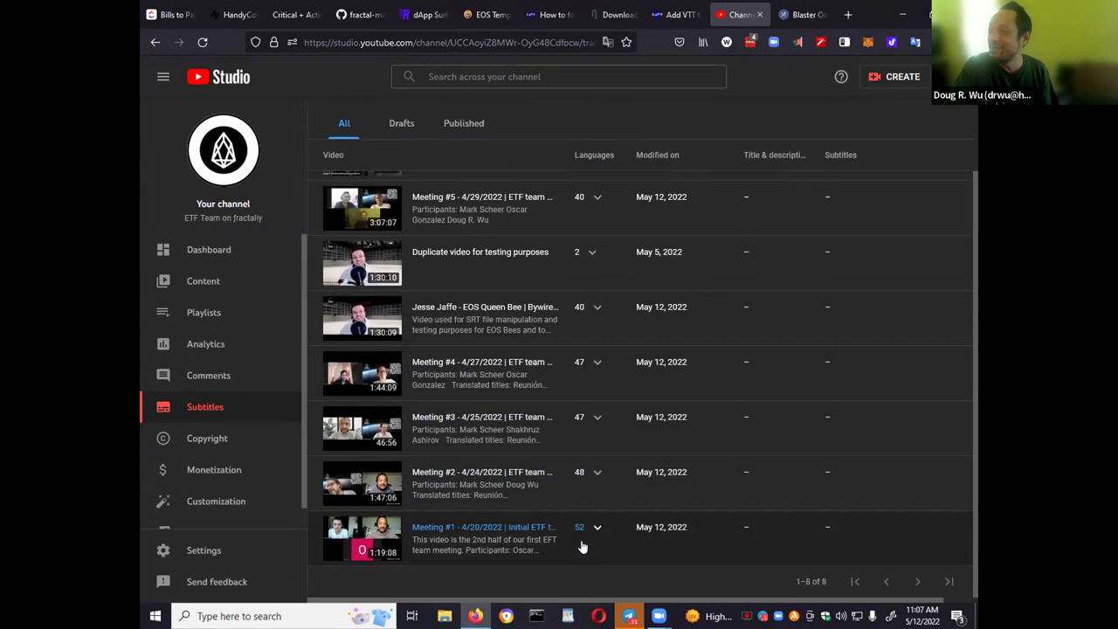
pyautogui.scroll(3, 580, 489)
pyautogui.click(591, 333)
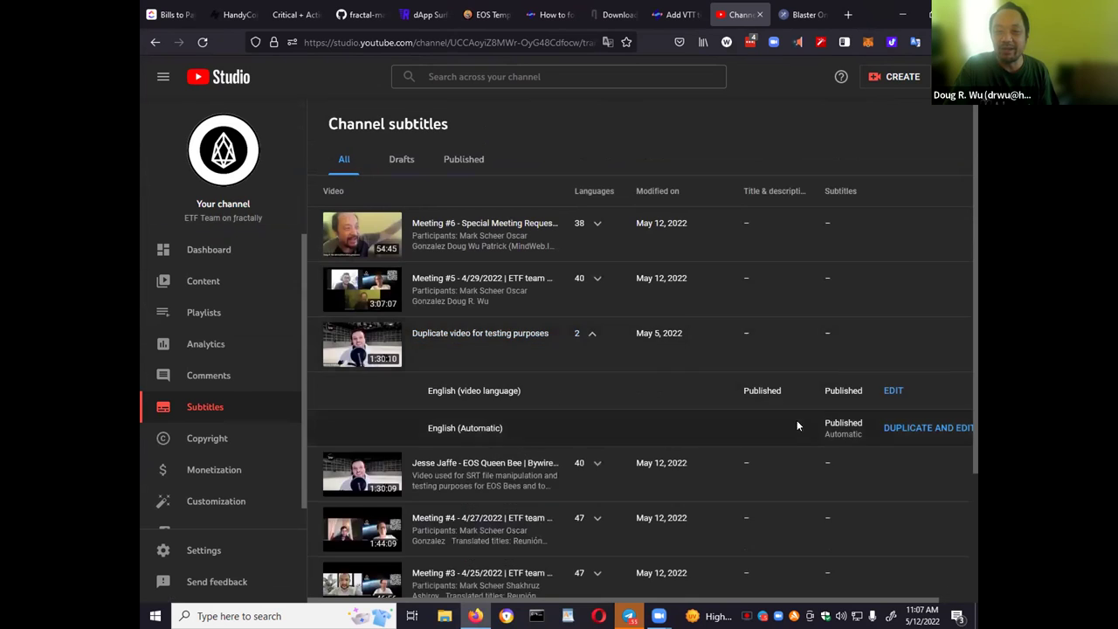
pyautogui.scroll(-1, 733, 451)
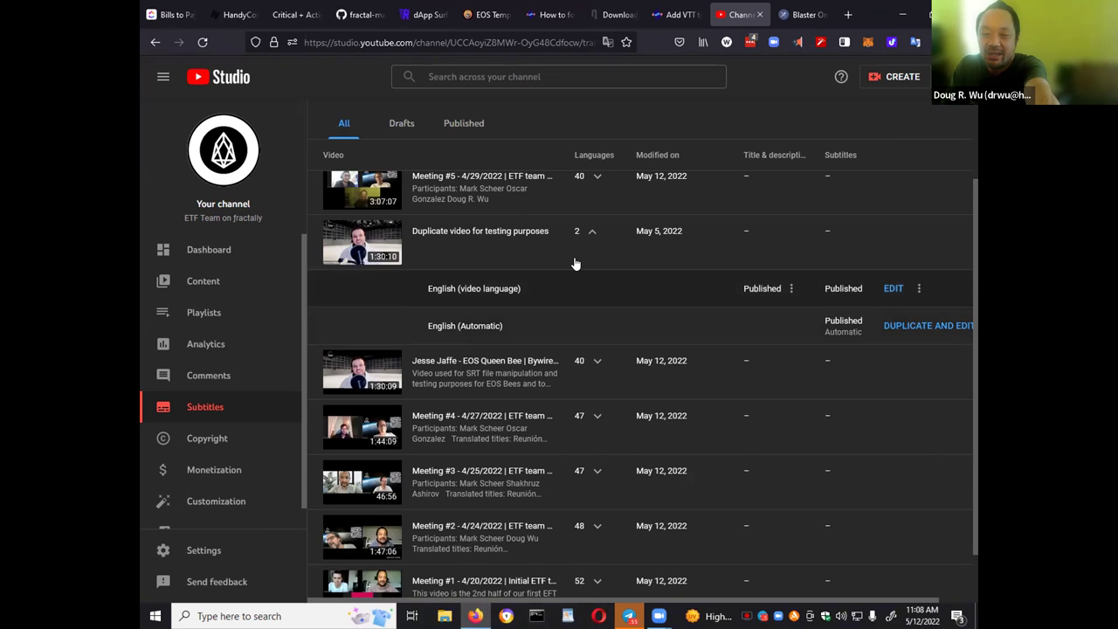
pyautogui.click(592, 232)
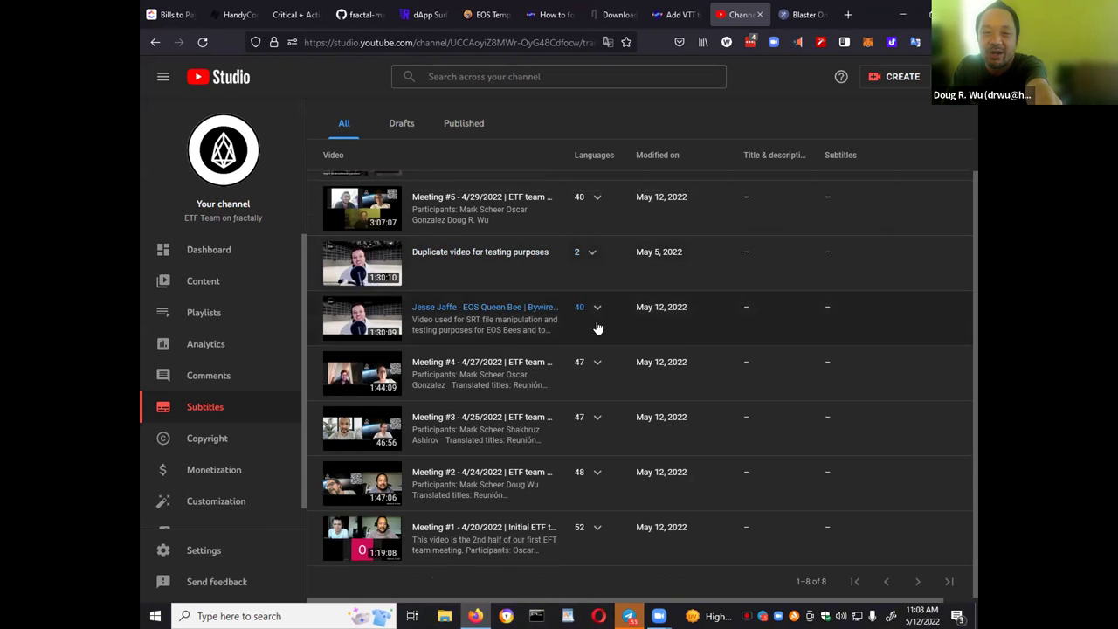
# Examine the published titles and subtitles per language for the "Meeting #5 - 4/29/2022" video, and collapse its language list
pyautogui.click(598, 209)
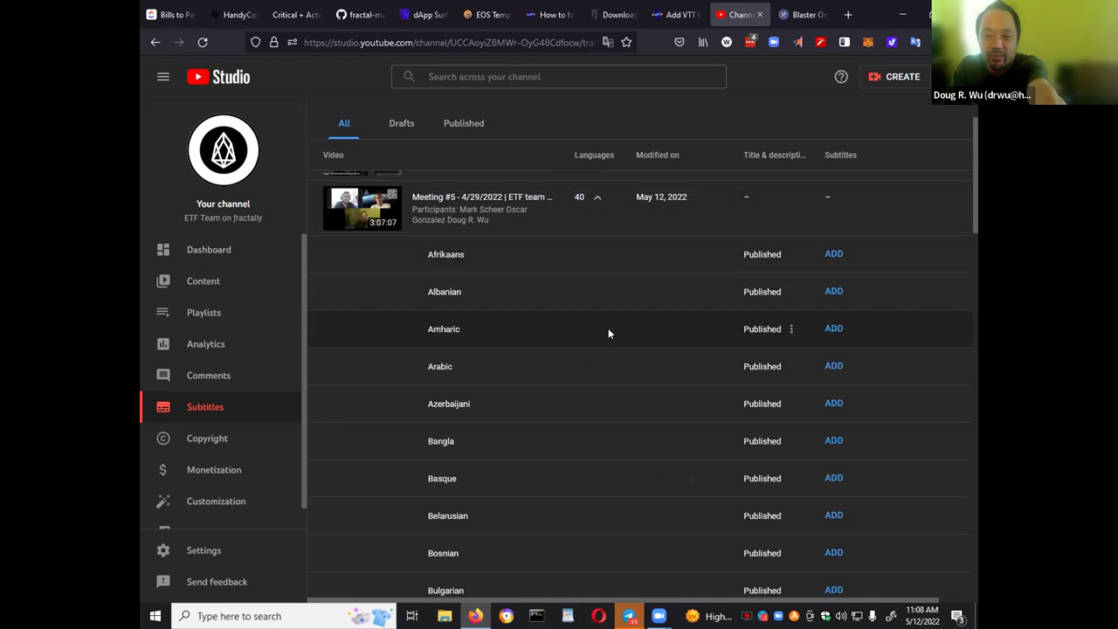
pyautogui.scroll(-4, 624, 341)
pyautogui.scroll(-2, 718, 412)
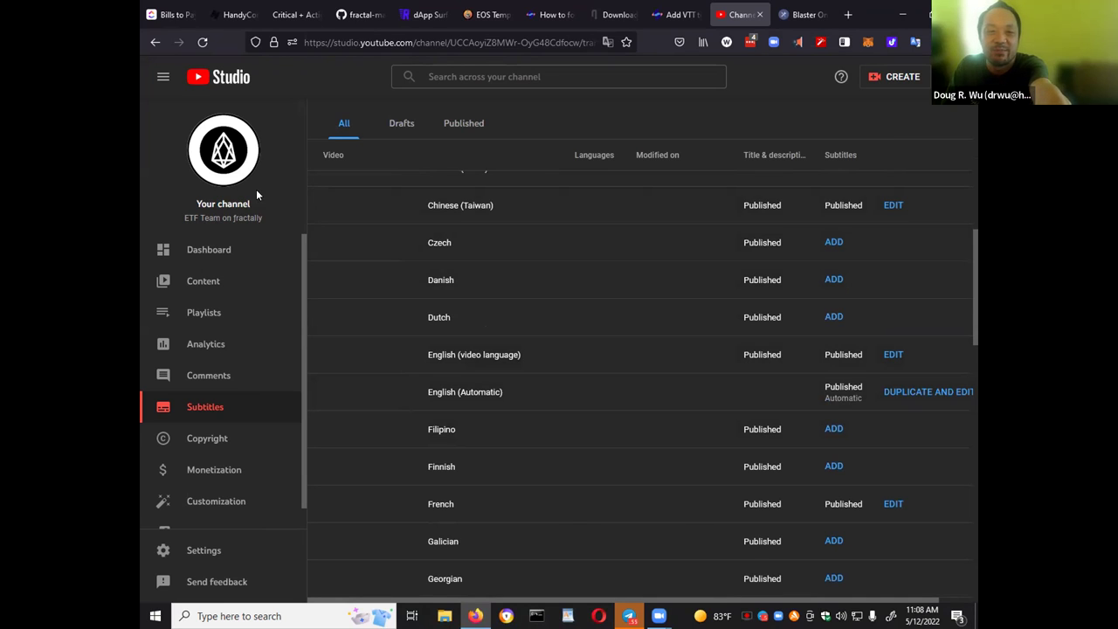
pyautogui.scroll(1, 556, 307)
pyautogui.scroll(5, 555, 307)
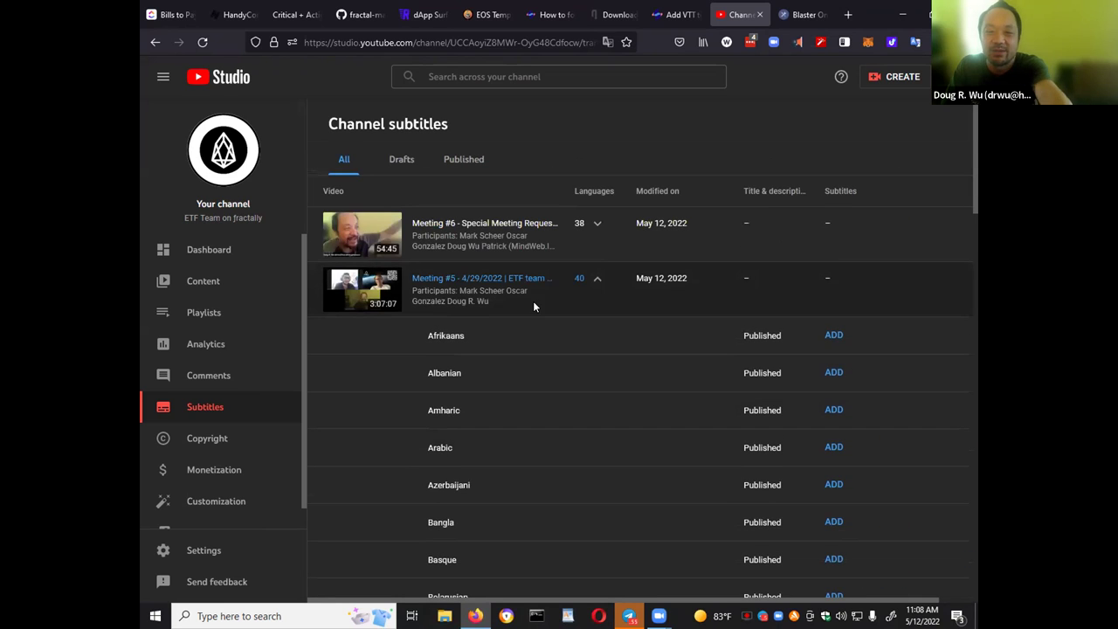
pyautogui.click(597, 278)
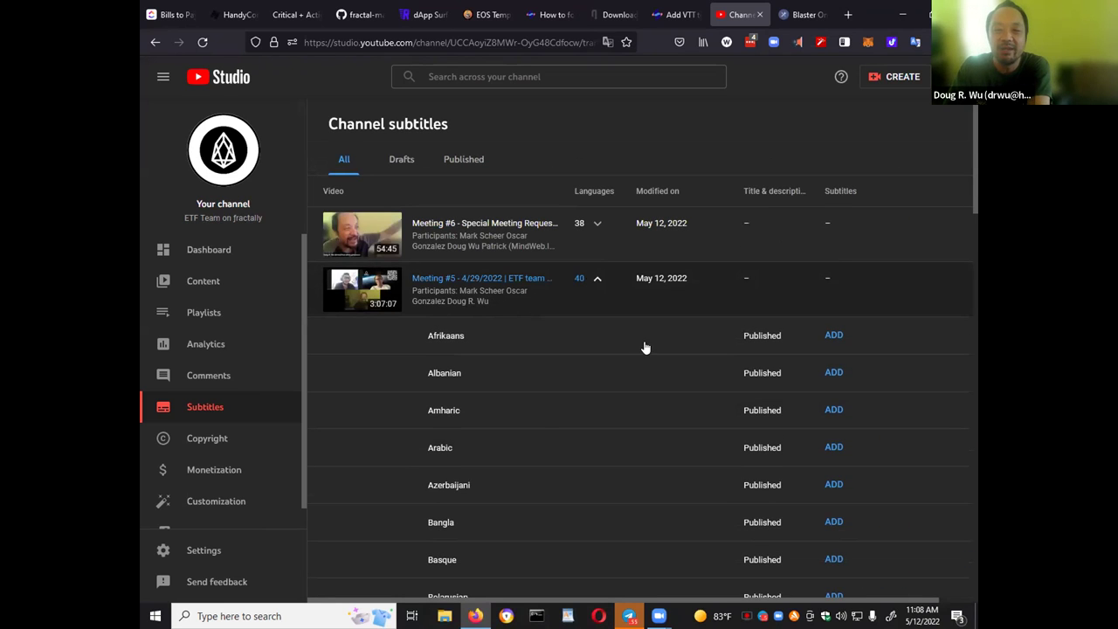
# Expand the languages of "Duplicate video for testing purposes", view its English (video language) subtitles in the editor and close them
pyautogui.click(592, 335)
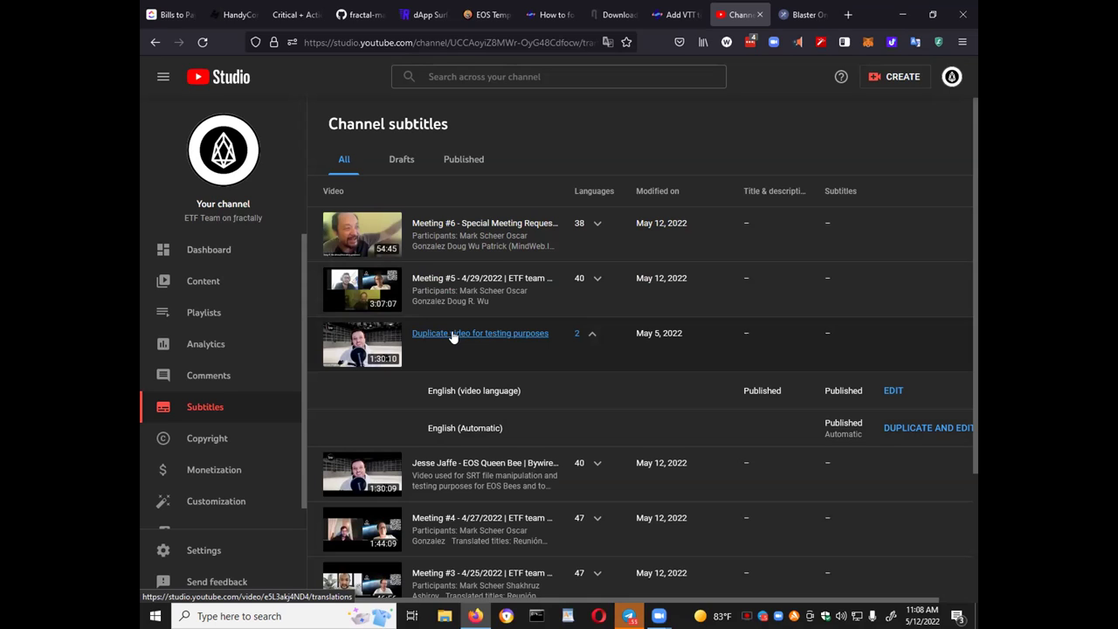
pyautogui.click(894, 392)
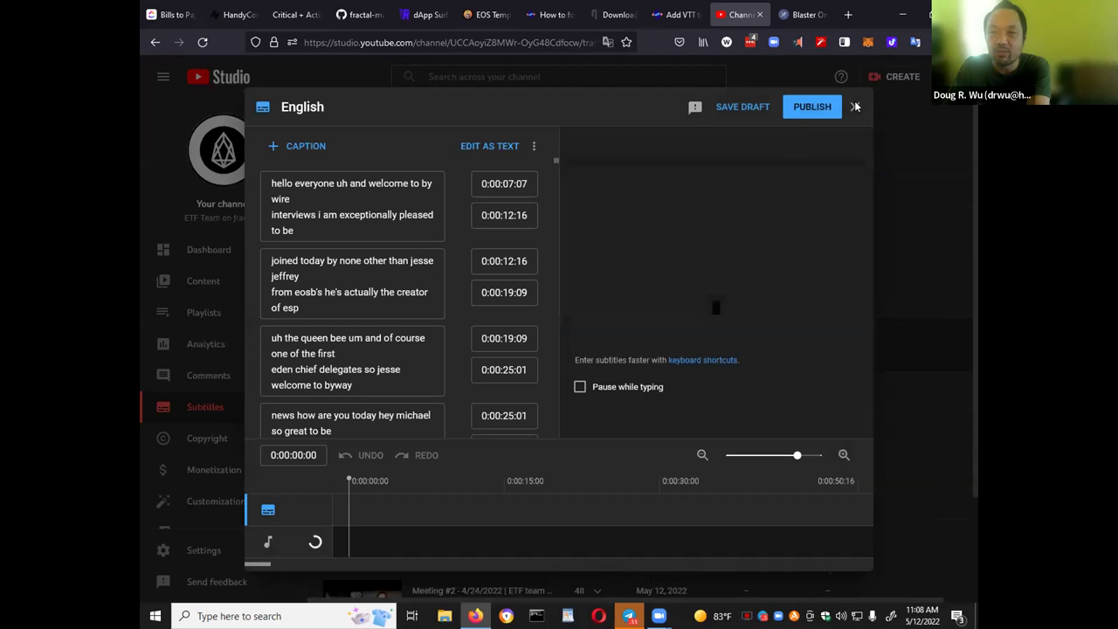
pyautogui.click(854, 108)
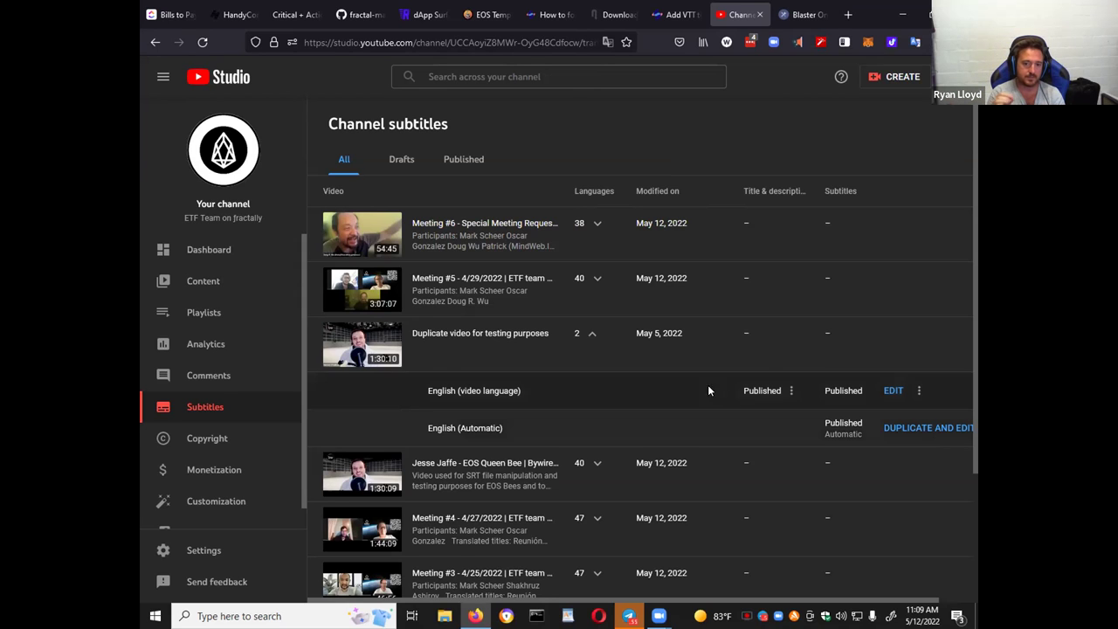
# Reopen the duplicate video's English (video language) subtitles, read through the captions and their timings, and close the editor
pyautogui.scroll(-1, 588, 384)
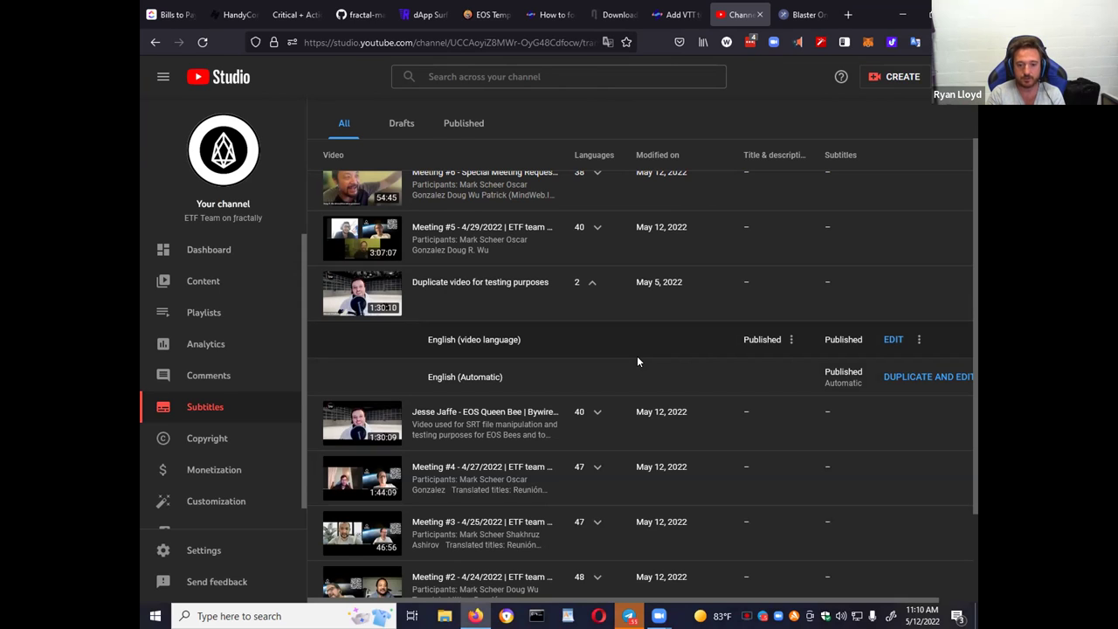
pyautogui.click(892, 340)
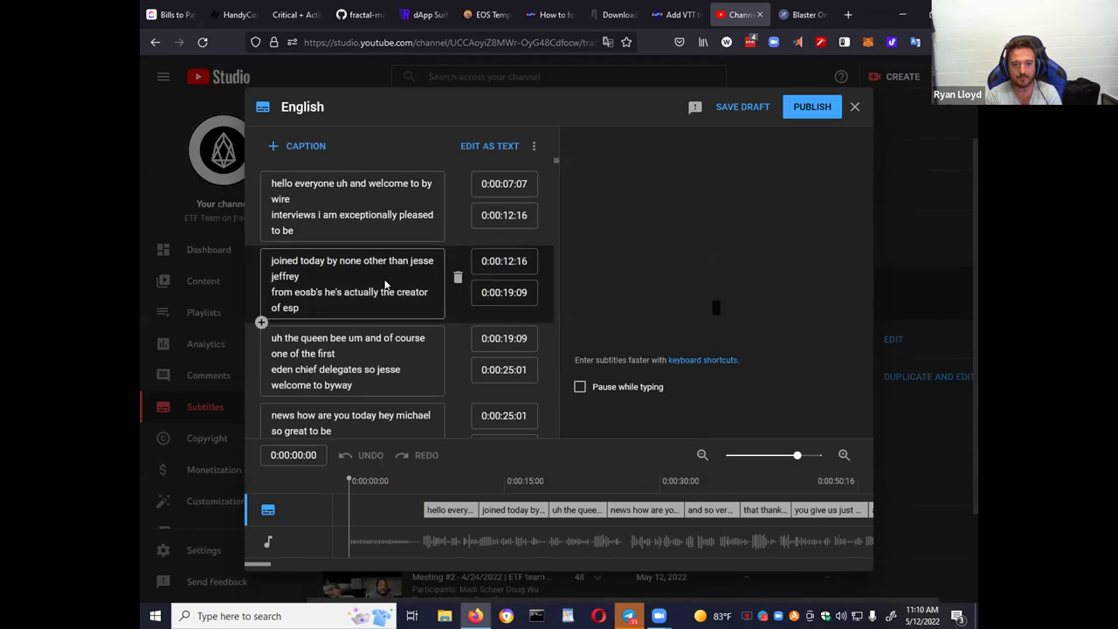
pyautogui.scroll(-15, 384, 284)
pyautogui.scroll(-15, 373, 294)
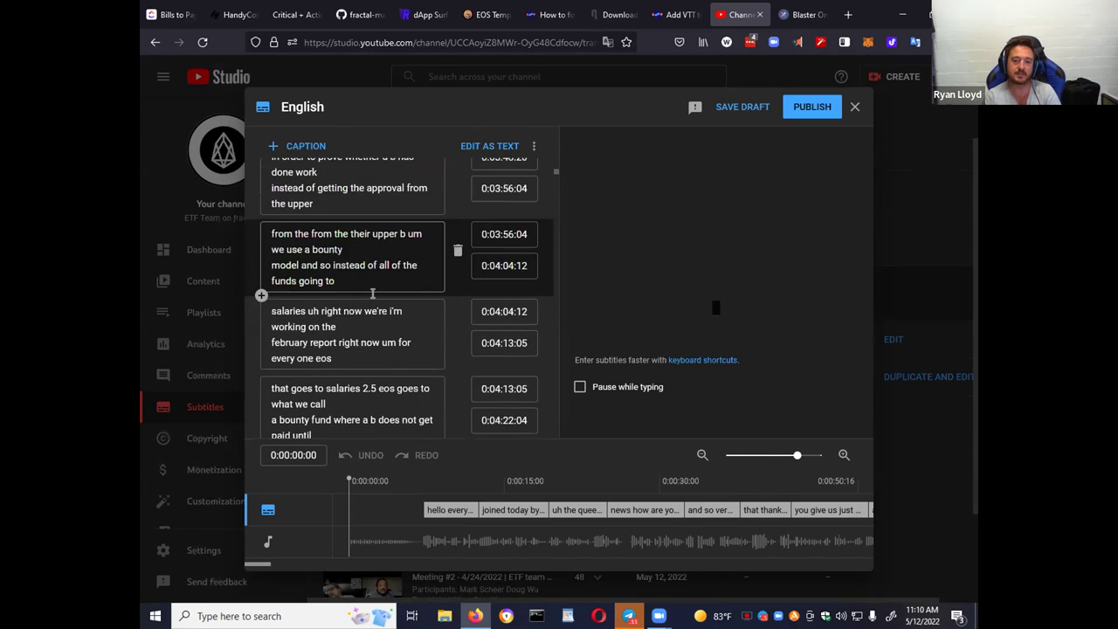
pyautogui.scroll(-12, 372, 294)
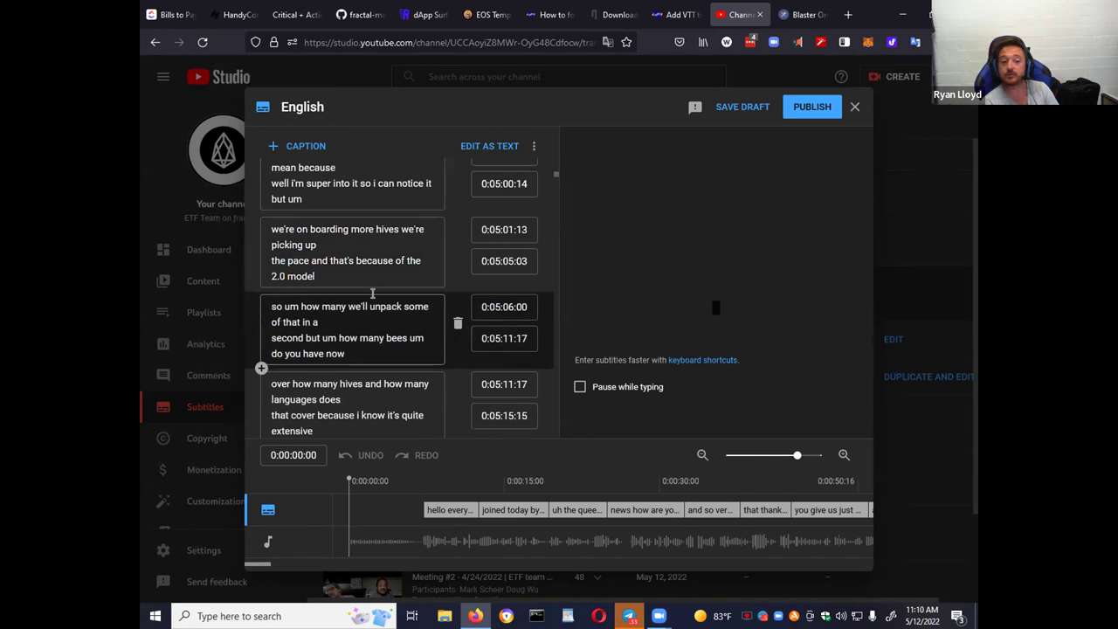
pyautogui.scroll(-1, 372, 294)
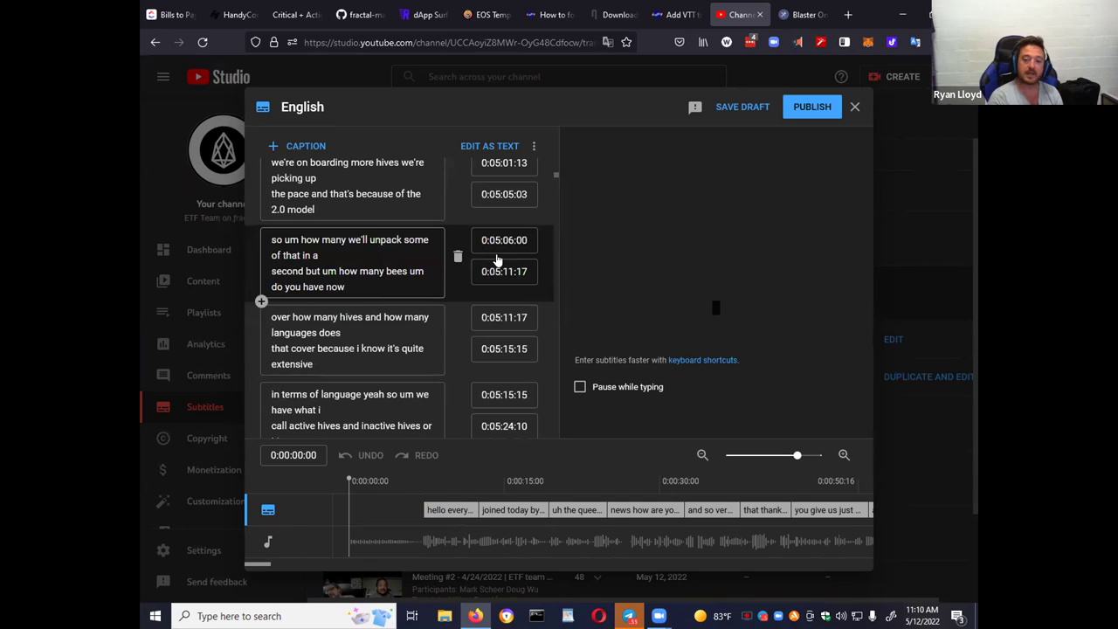
pyautogui.click(857, 107)
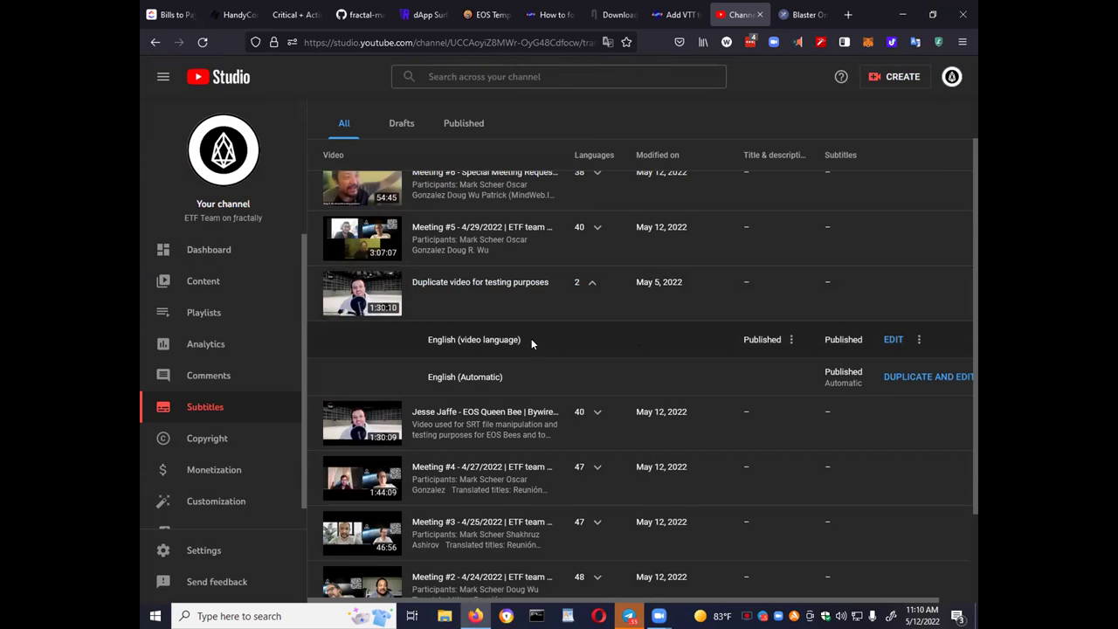
# Open the subtitles page of "Duplicate video for testing purposes" and add Chinese (Simplified) as a language
pyautogui.scroll(-1, 507, 335)
pyautogui.click(496, 236)
pyautogui.click(395, 313)
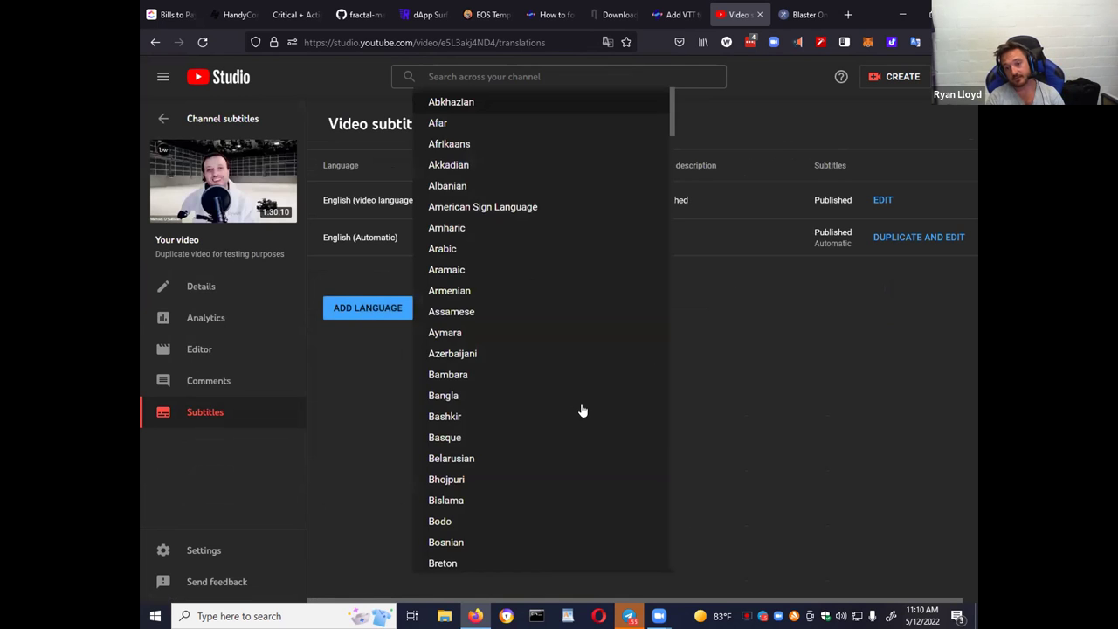
pyautogui.scroll(-8, 554, 410)
pyautogui.scroll(2, 550, 399)
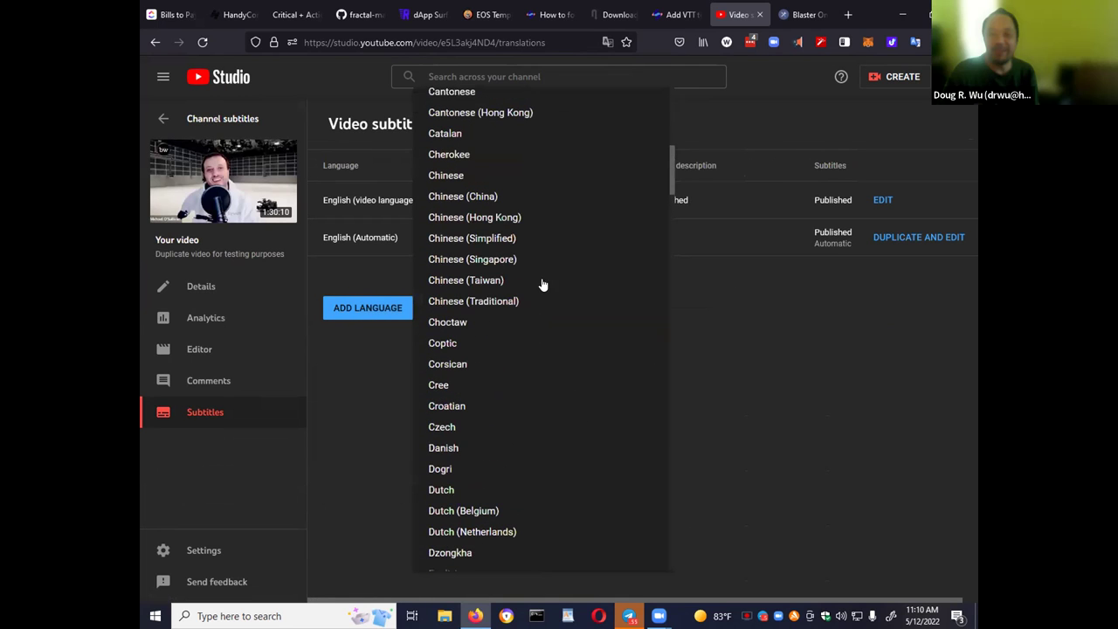
pyautogui.click(495, 238)
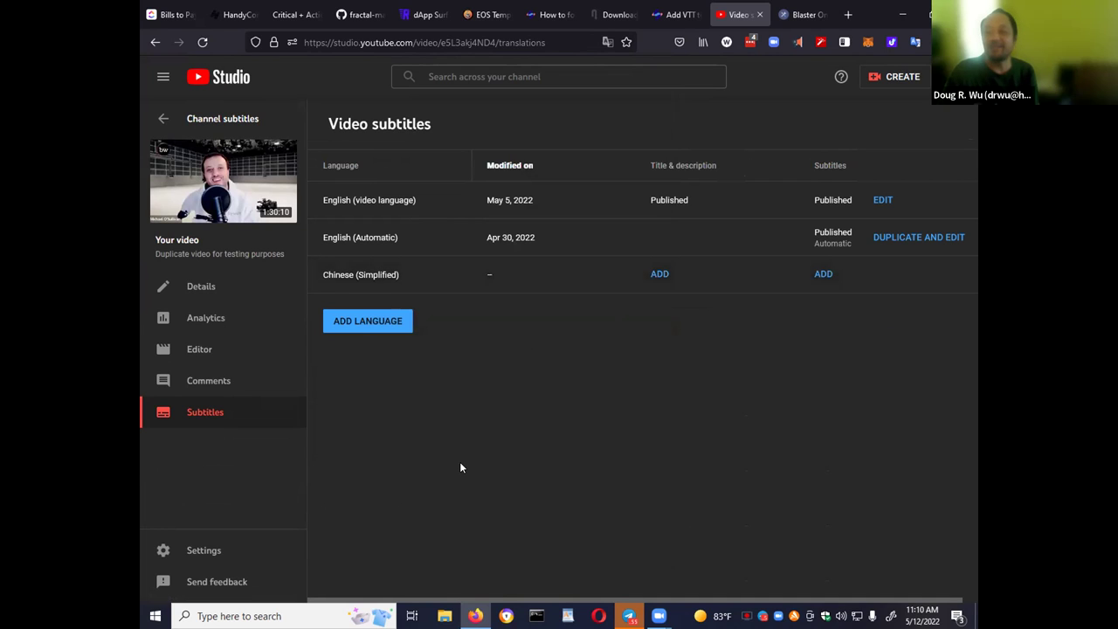
# Start adding Chinese (Simplified) subtitles, look at the file type choices for uploading a file, and return to the caption methods
pyautogui.click(822, 278)
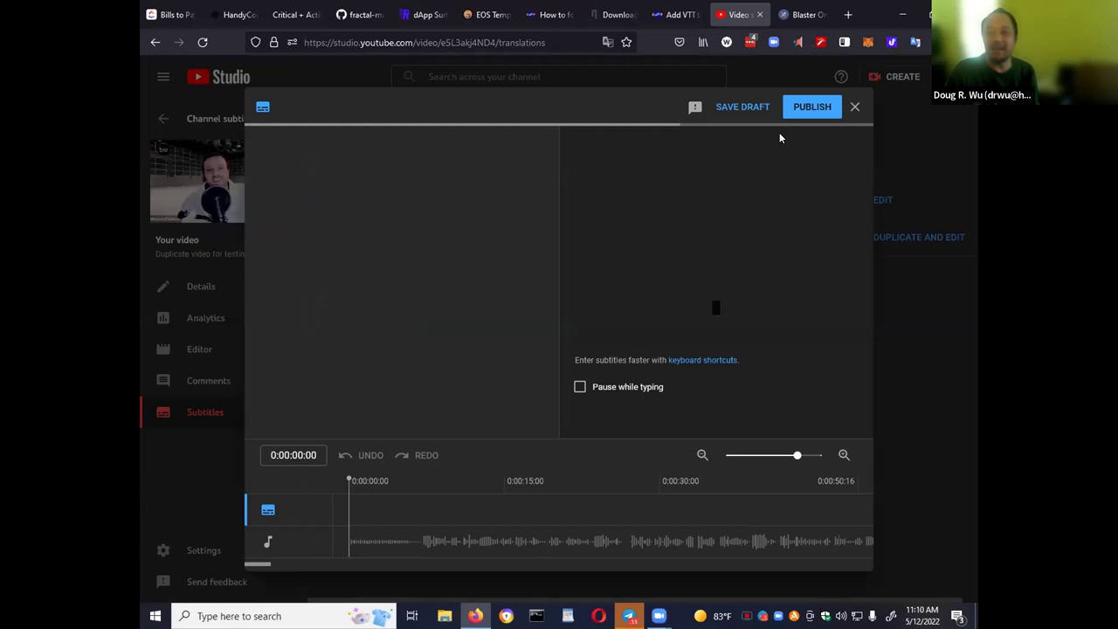
pyautogui.click(361, 186)
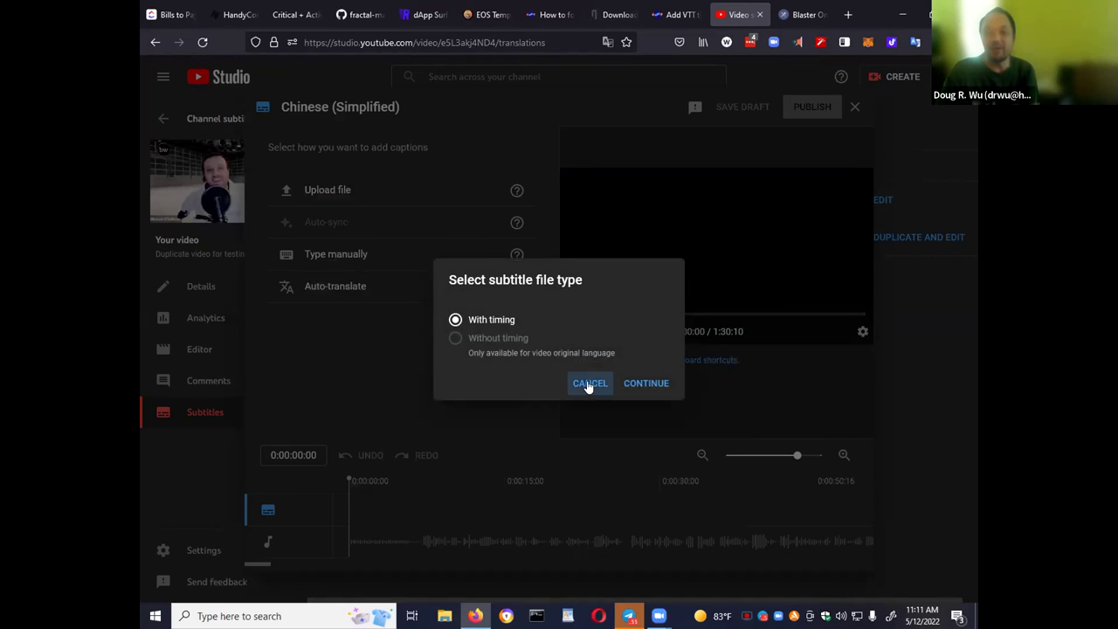
pyautogui.click(372, 361)
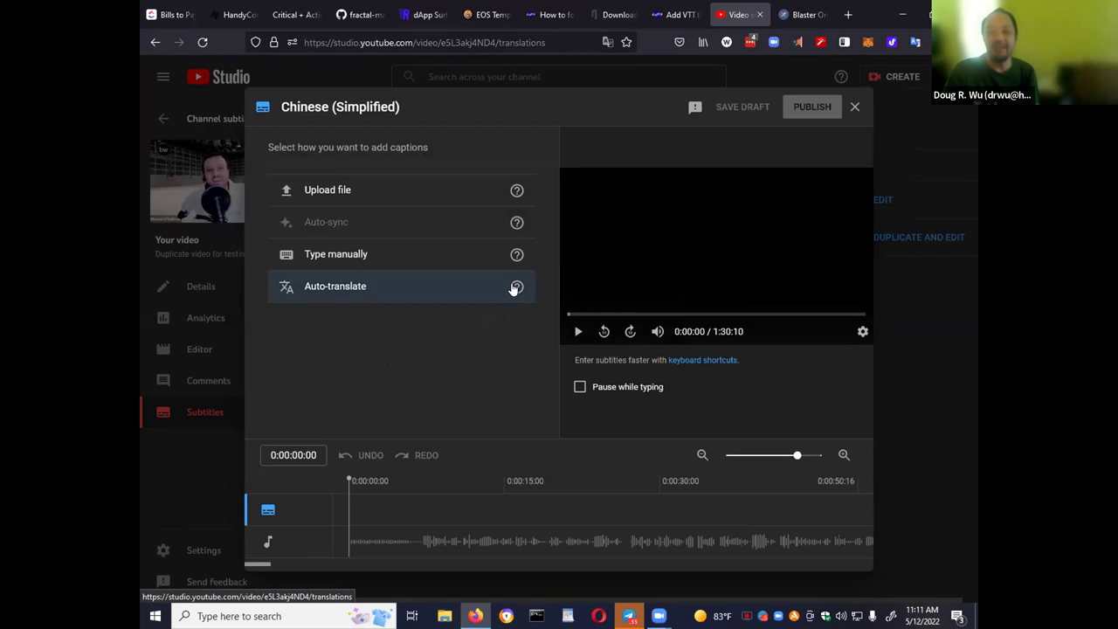
# Auto-translate the captions into Chinese (Simplified), view the translated lines, and close the subtitle editor without publishing
pyautogui.moveTo(516, 288)
pyautogui.click(376, 286)
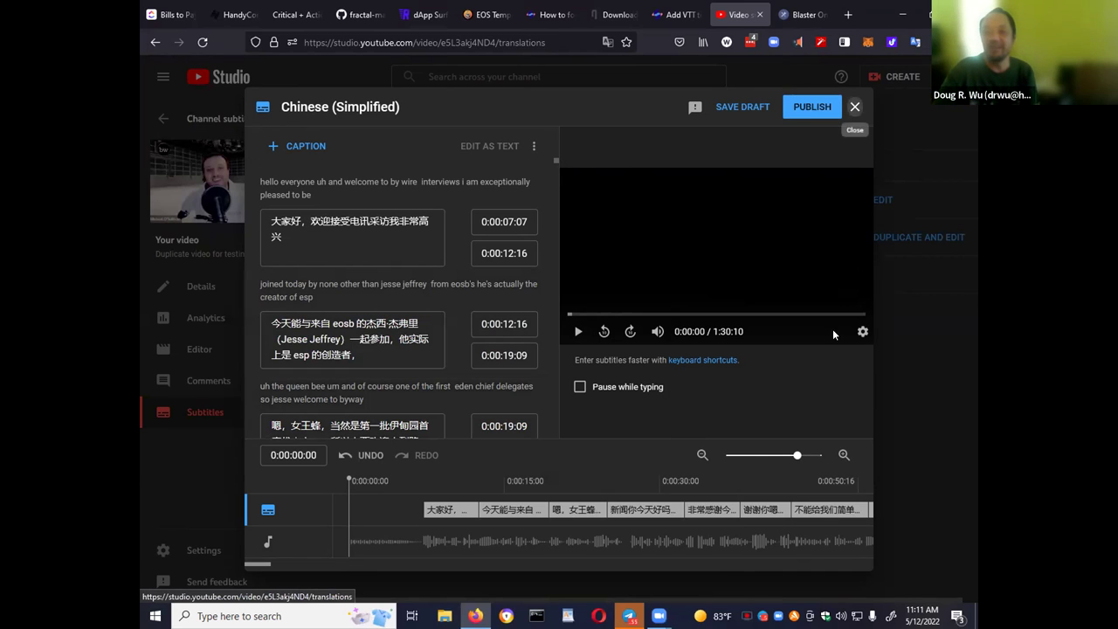
pyautogui.click(855, 108)
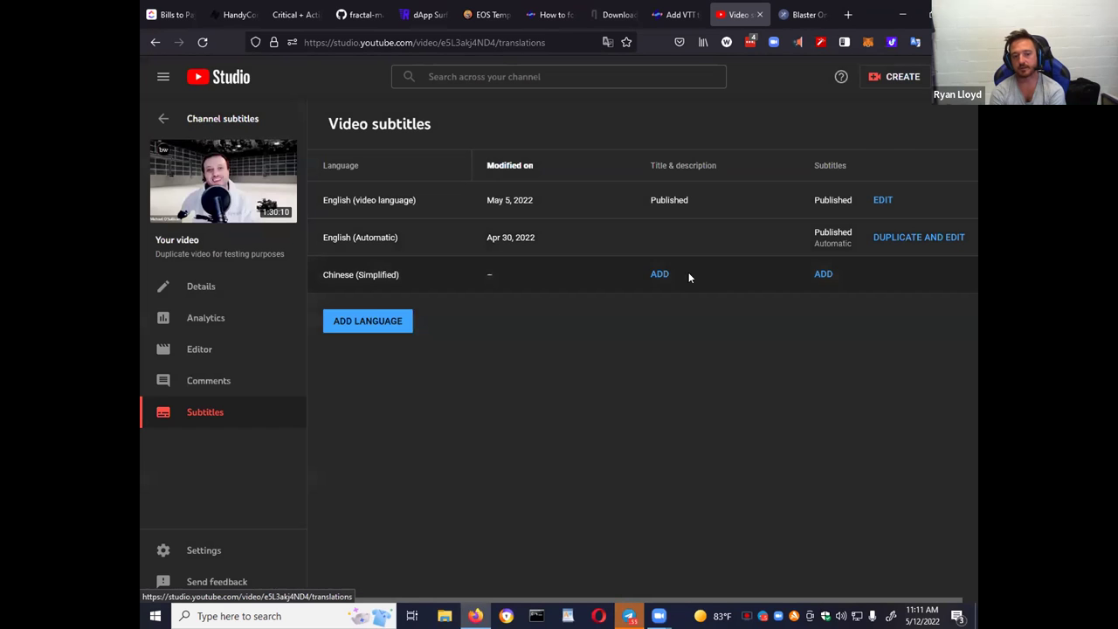
# View the Chinese (Simplified) title and description translation form, cancel it without entering text, and dismiss the news notification
pyautogui.click(662, 276)
pyautogui.click(701, 236)
pyautogui.click(322, 422)
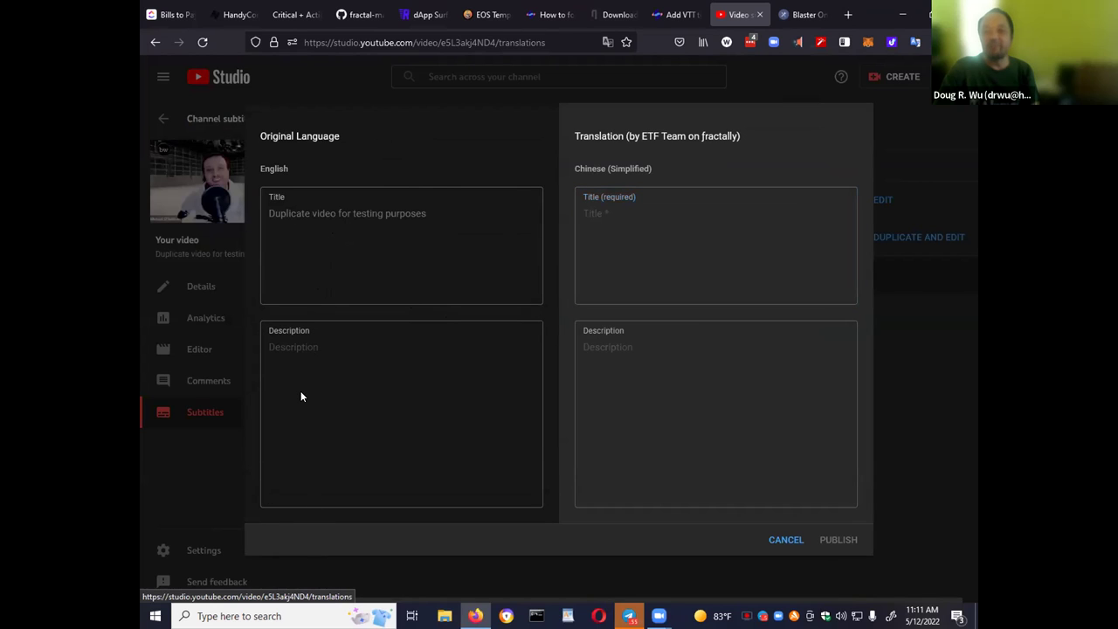
pyautogui.click(687, 219)
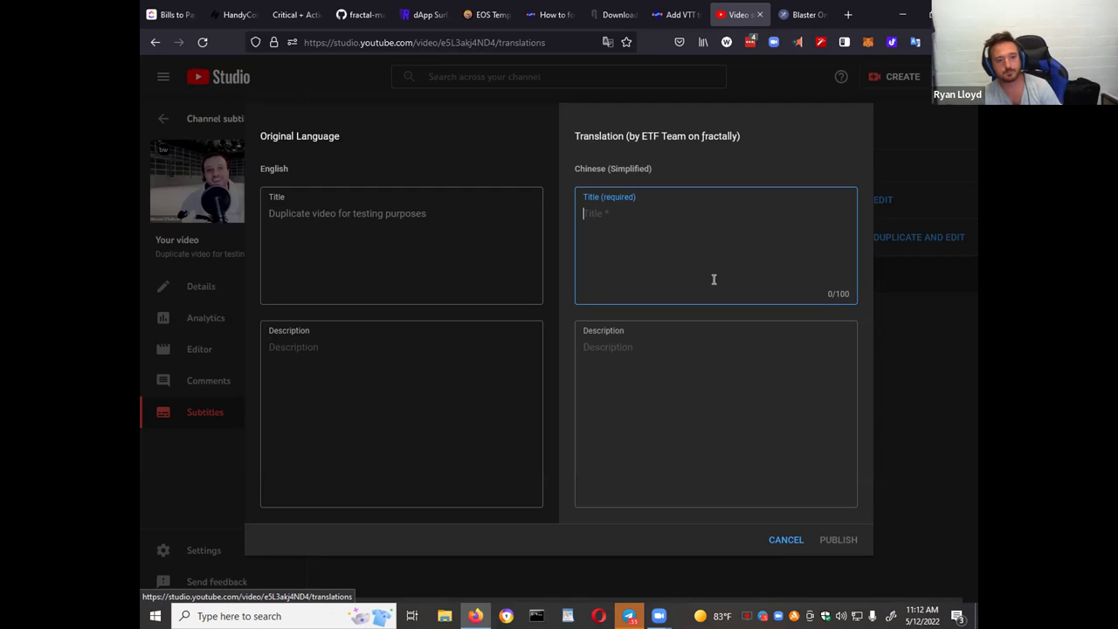
pyautogui.click(787, 540)
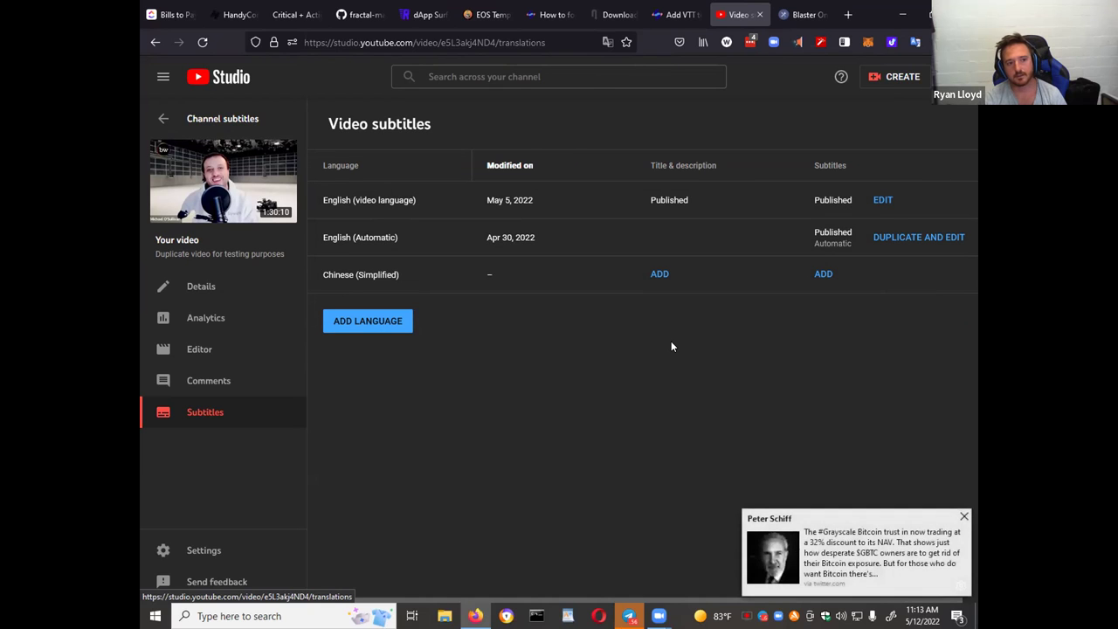
pyautogui.click(965, 517)
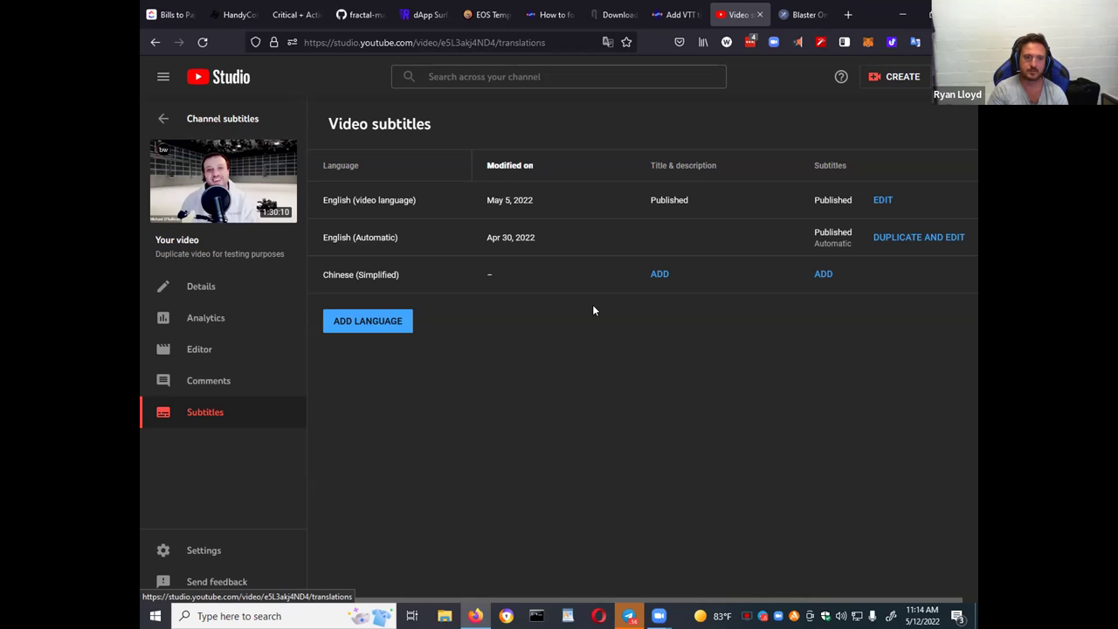
# Auto-translate and publish the Chinese (Simplified) subtitles, and look at the language's title and description form before cancelling it
pyautogui.click(824, 275)
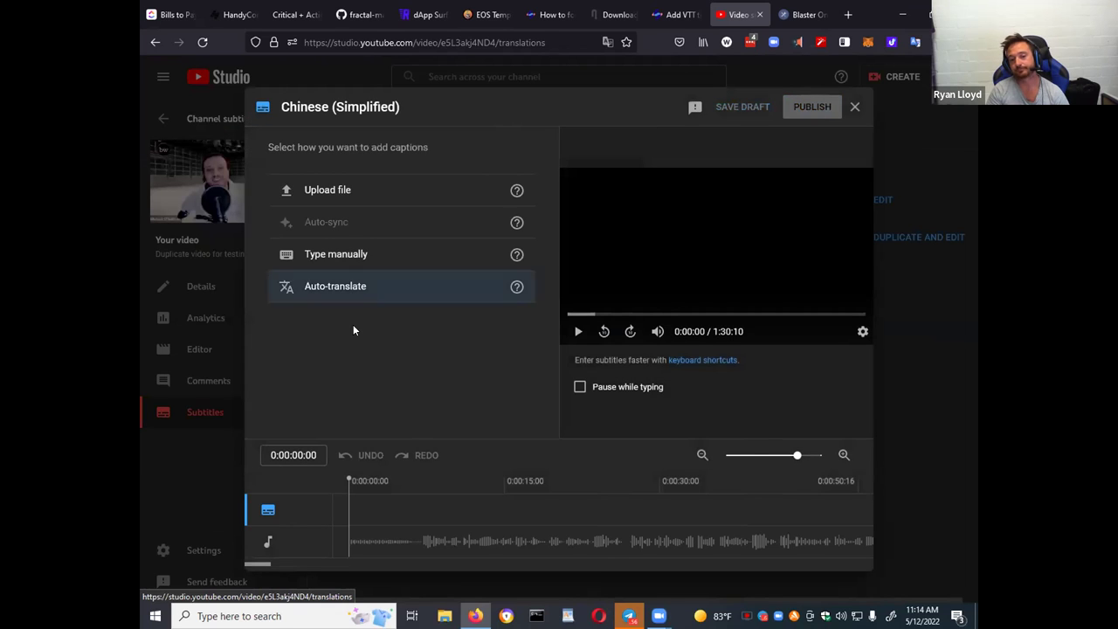
pyautogui.click(471, 289)
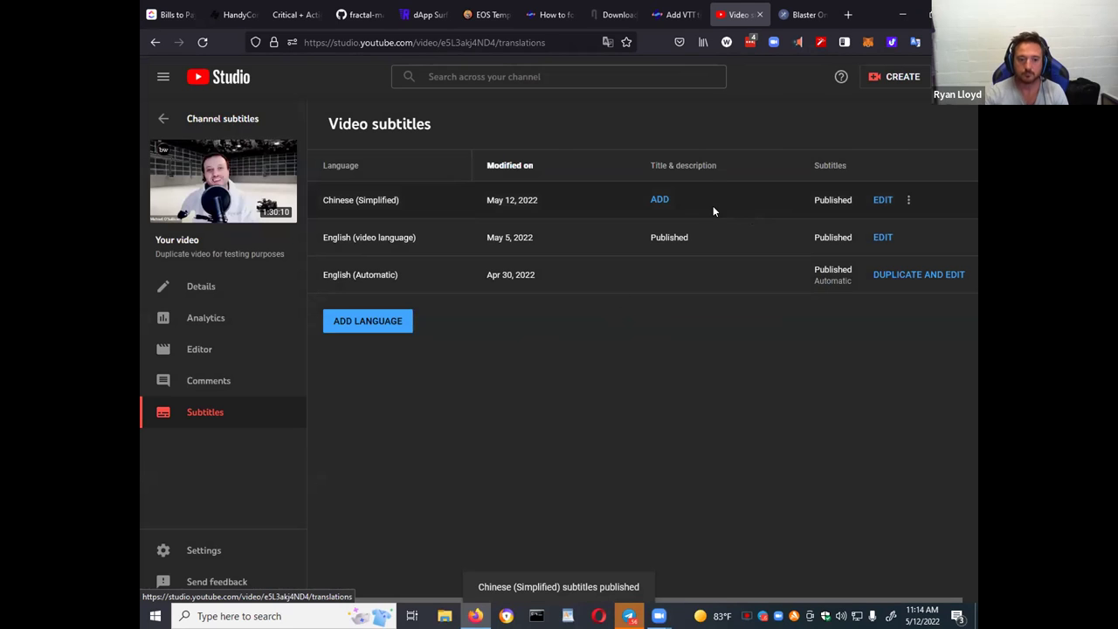
pyautogui.click(660, 199)
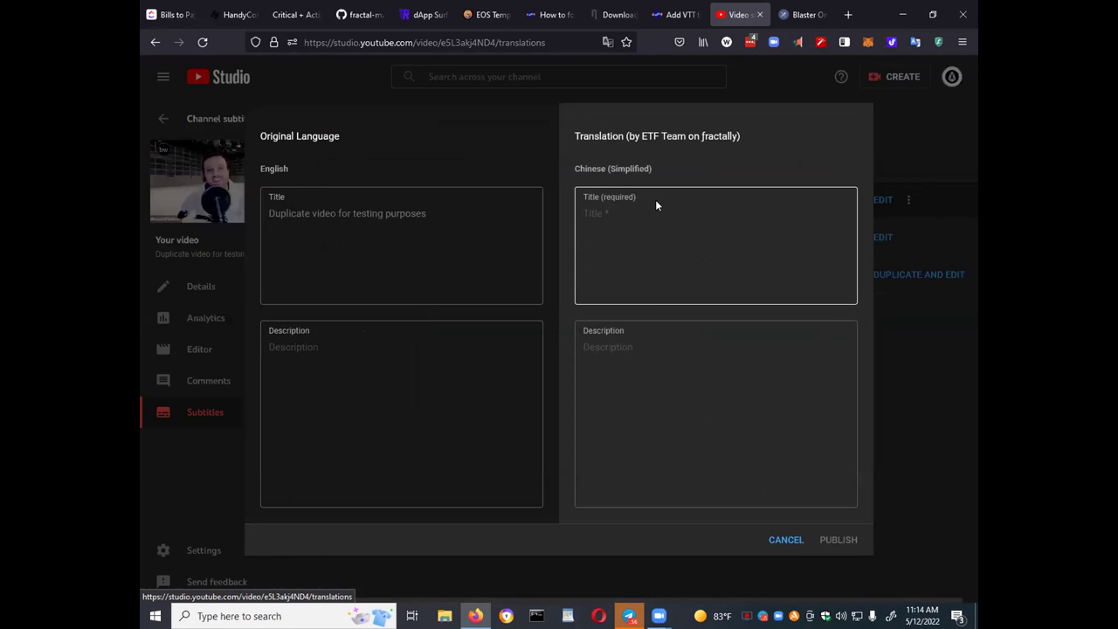
pyautogui.click(784, 542)
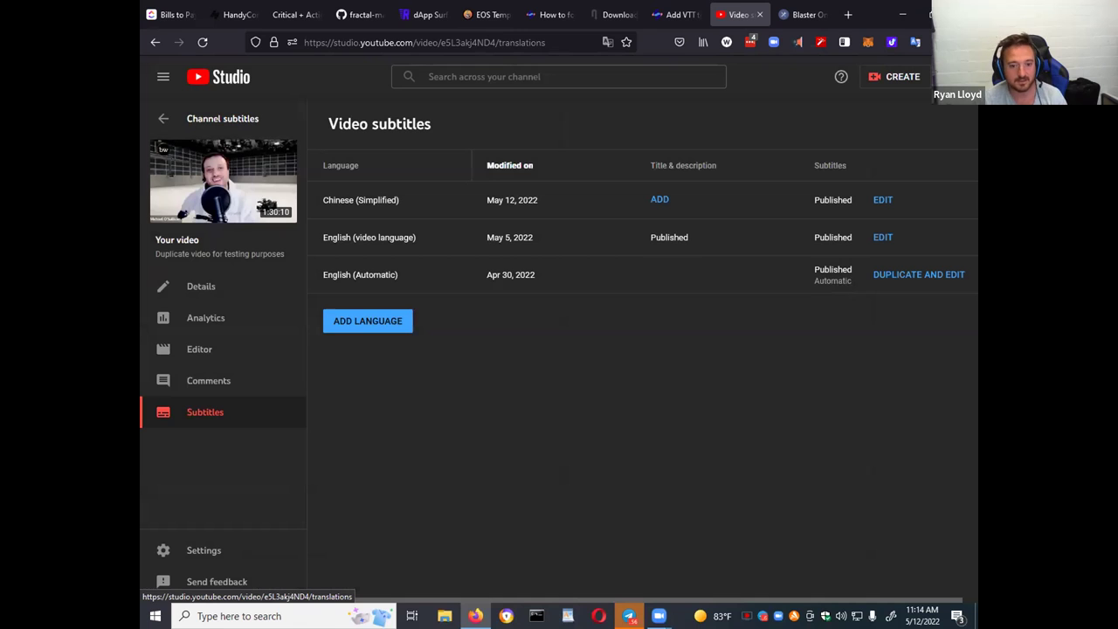
# Download the published Chinese (Simplified) subtitles in .vtt format
pyautogui.click(911, 202)
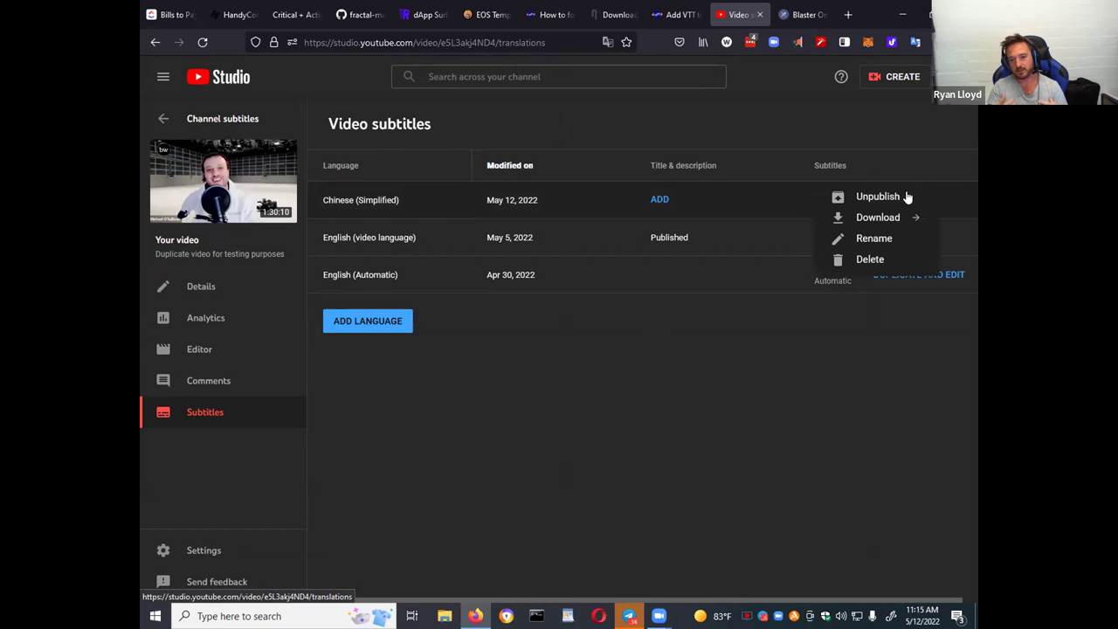
pyautogui.moveTo(891, 218)
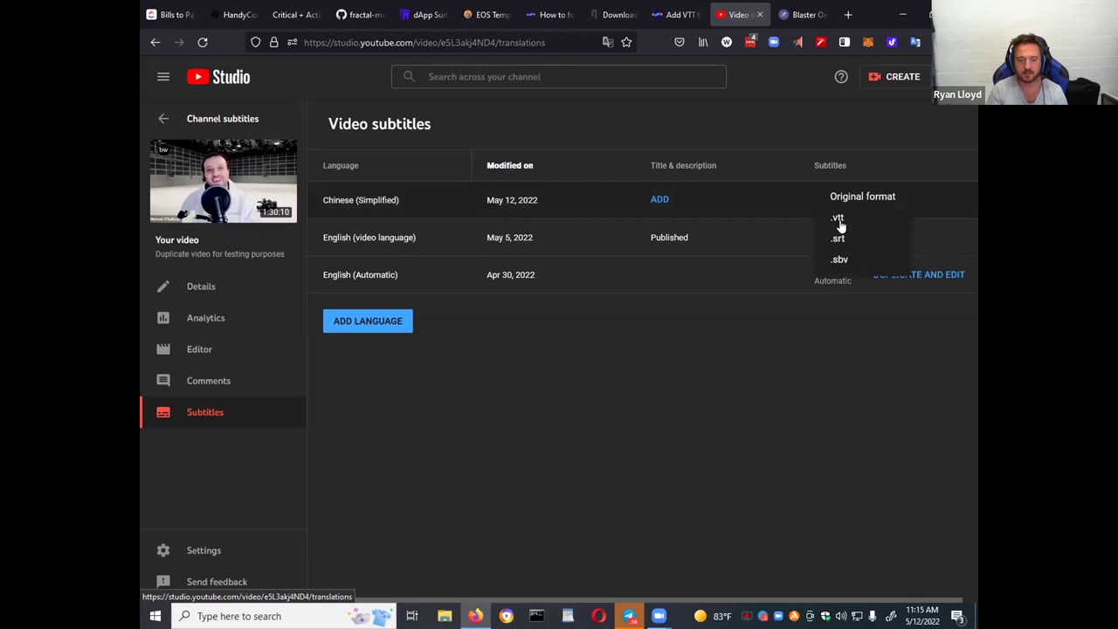
pyautogui.click(840, 218)
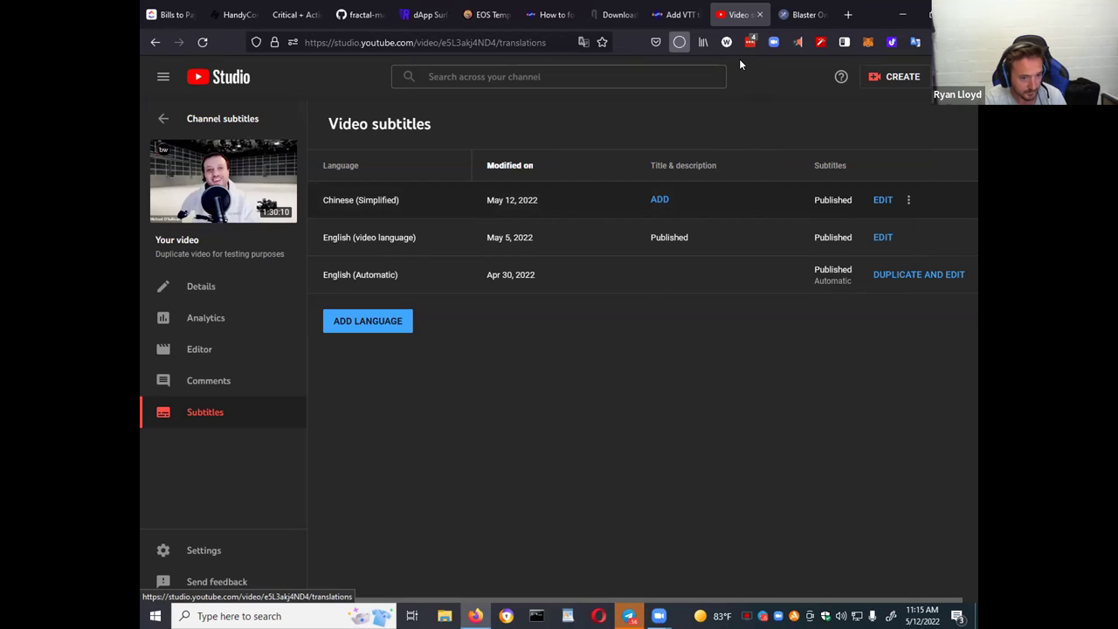
# Open the downloaded captions.vtt file in Notepad, keeping Notepad as the app always used for .vtt files
pyautogui.click(679, 42)
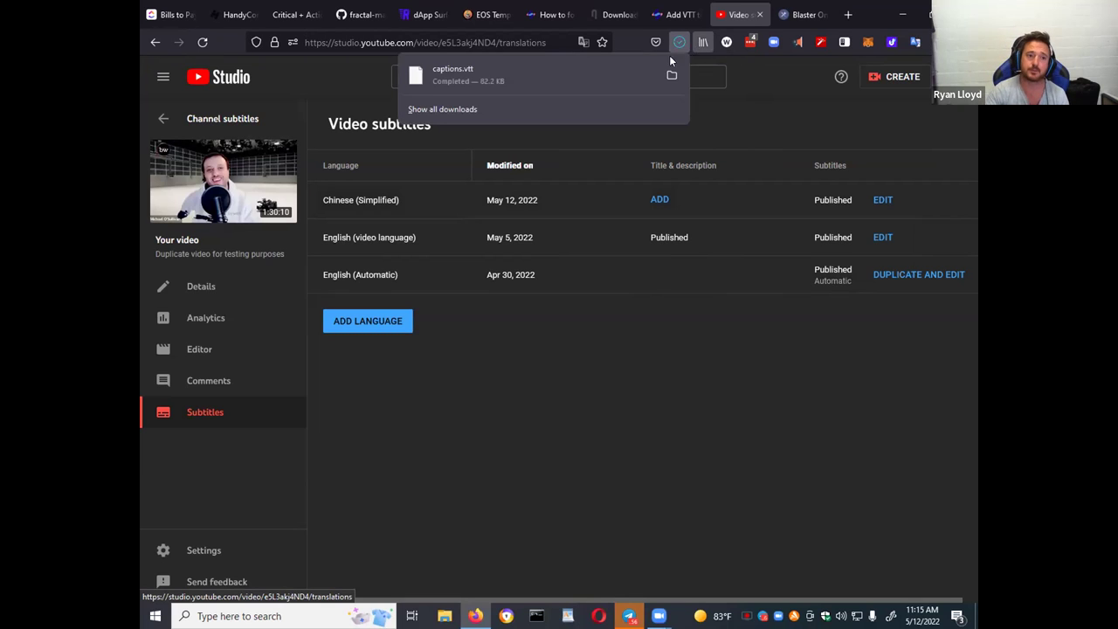
pyautogui.click(521, 75)
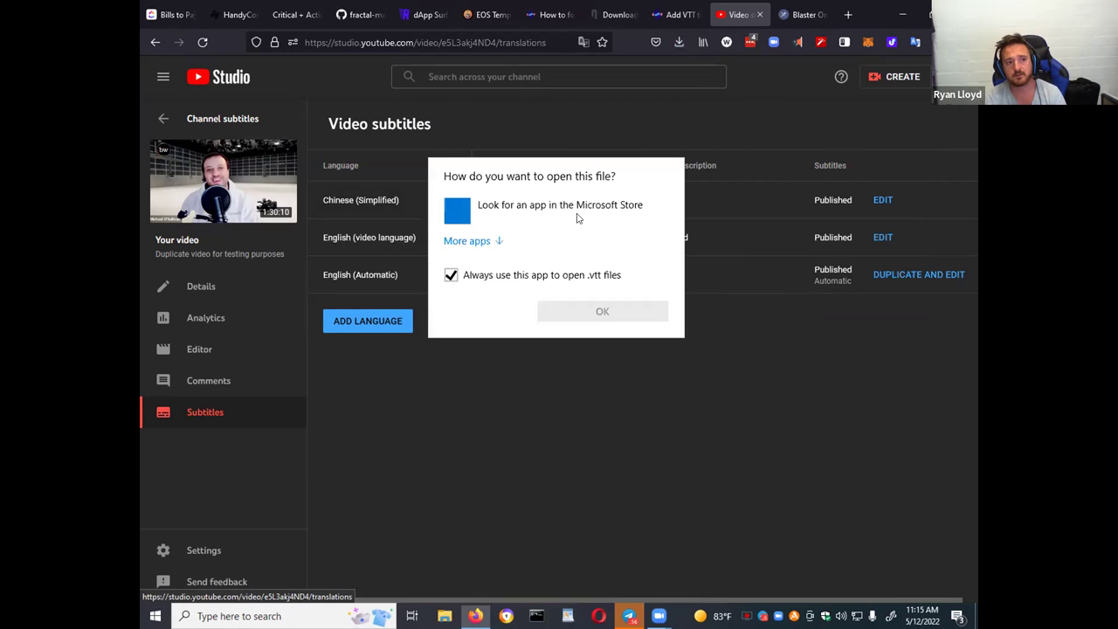
pyautogui.click(500, 242)
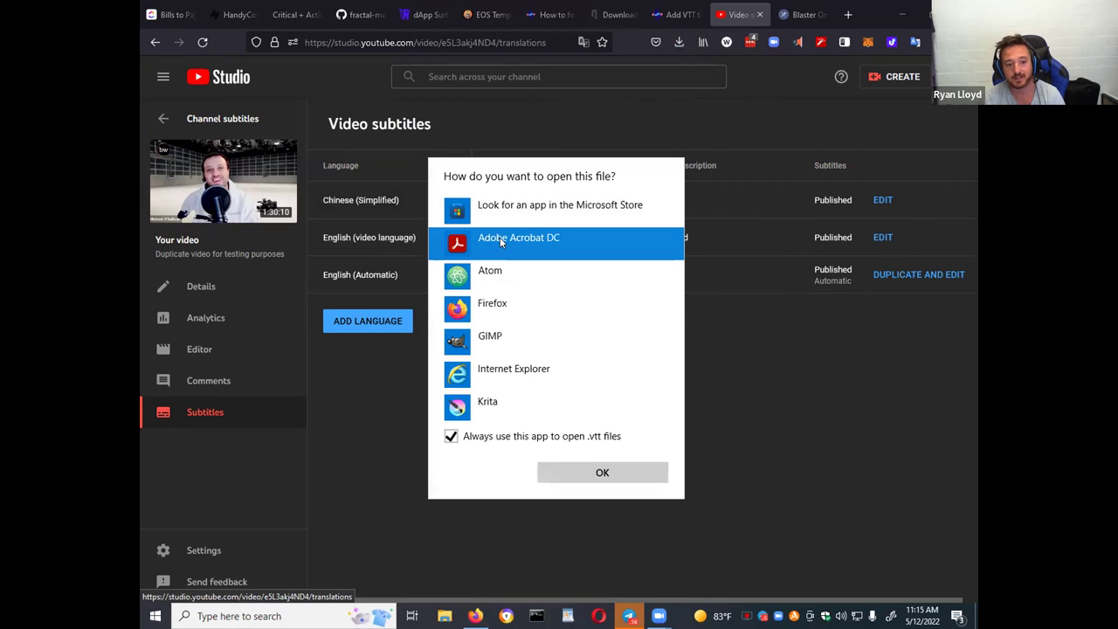
pyautogui.scroll(-1, 517, 301)
pyautogui.scroll(-3, 518, 301)
pyautogui.click(513, 323)
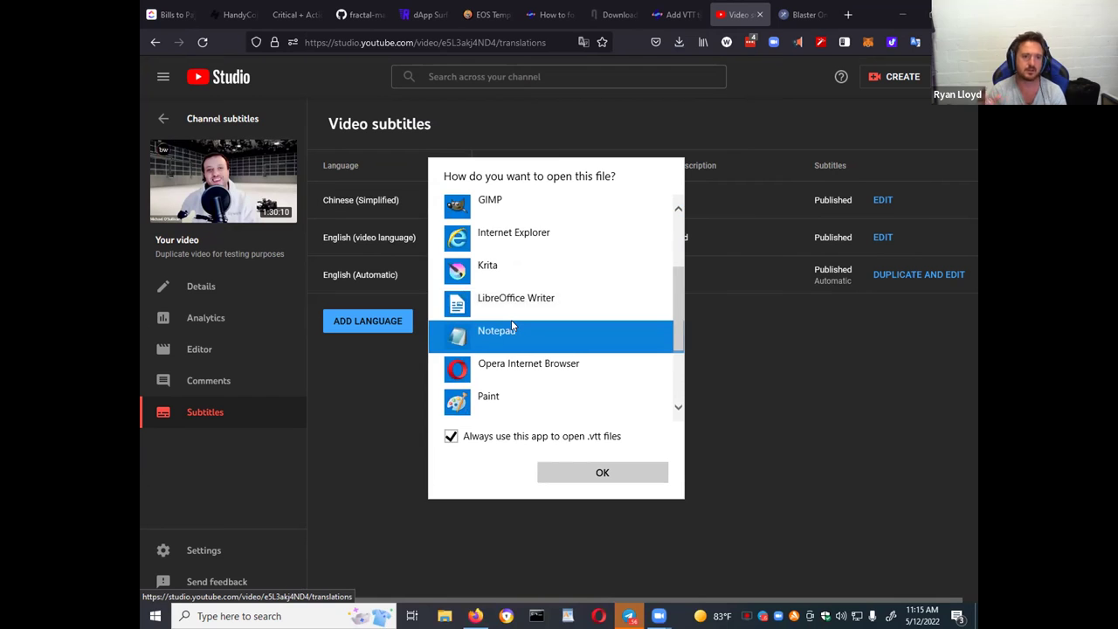
pyautogui.click(574, 475)
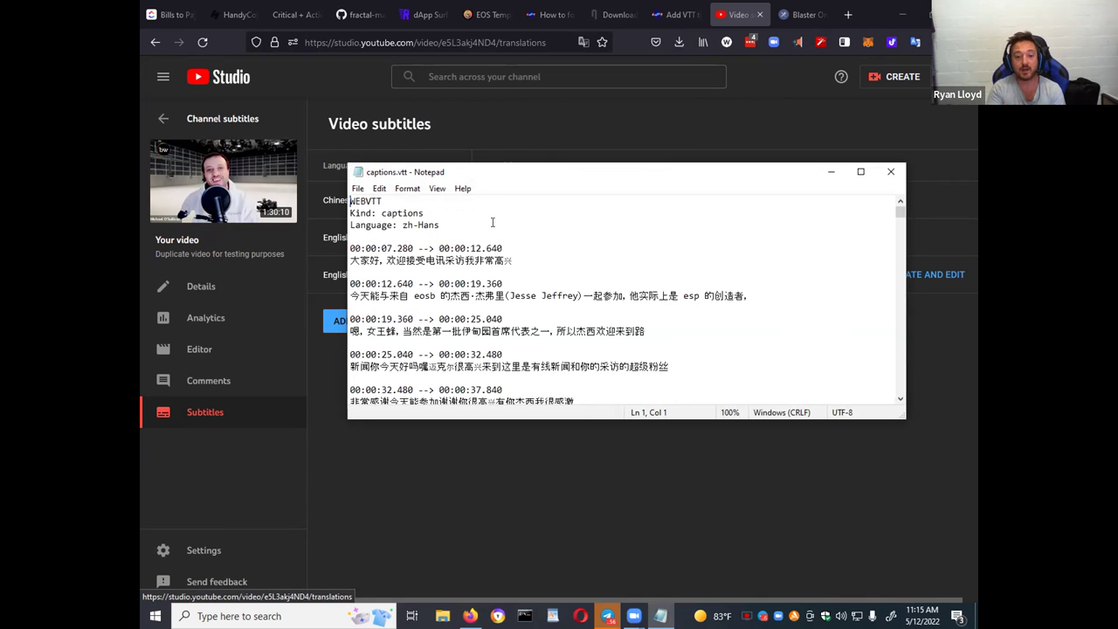
# Read through the Chinese captions and timestamps in captions.vtt with Notepad maximized, and close the file
pyautogui.scroll(-4, 492, 223)
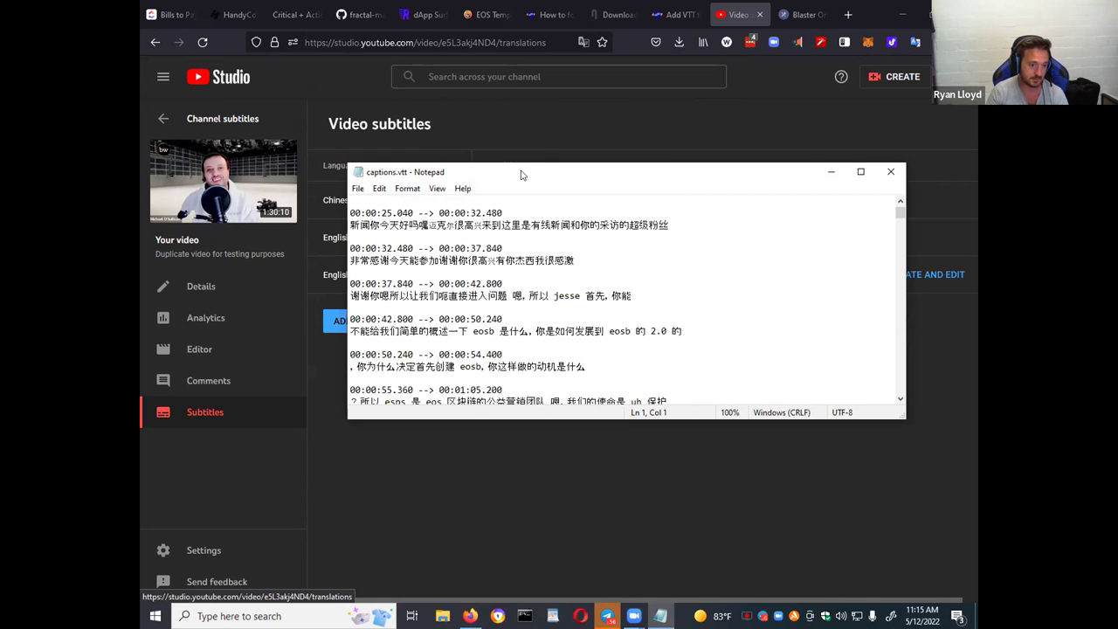
pyautogui.doubleClick(522, 175)
pyautogui.scroll(-10, 631, 322)
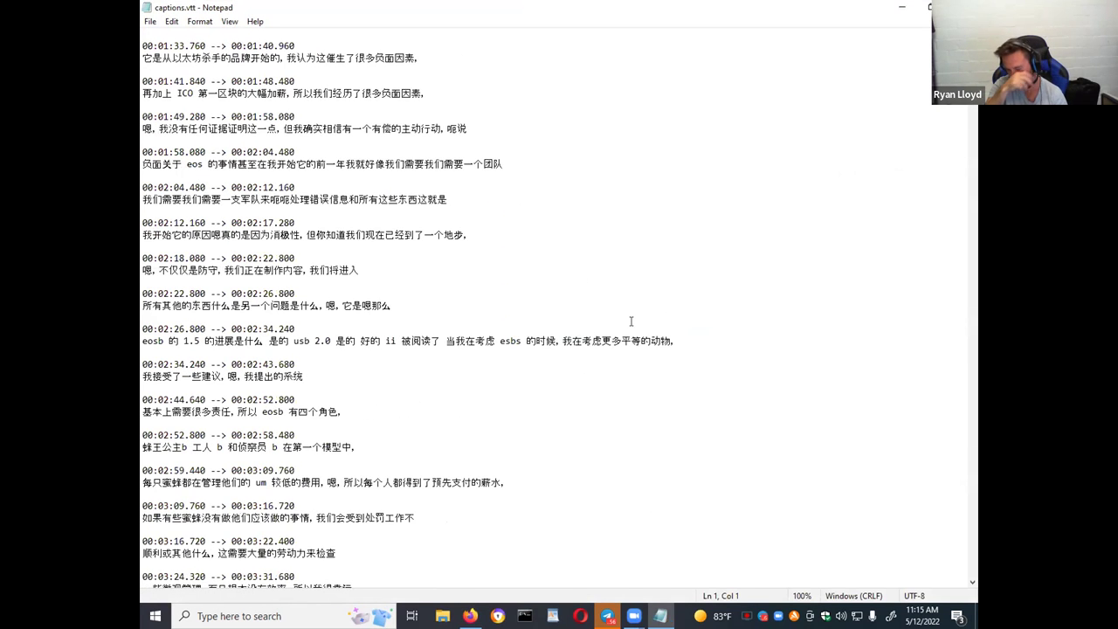
pyautogui.scroll(-3, 631, 322)
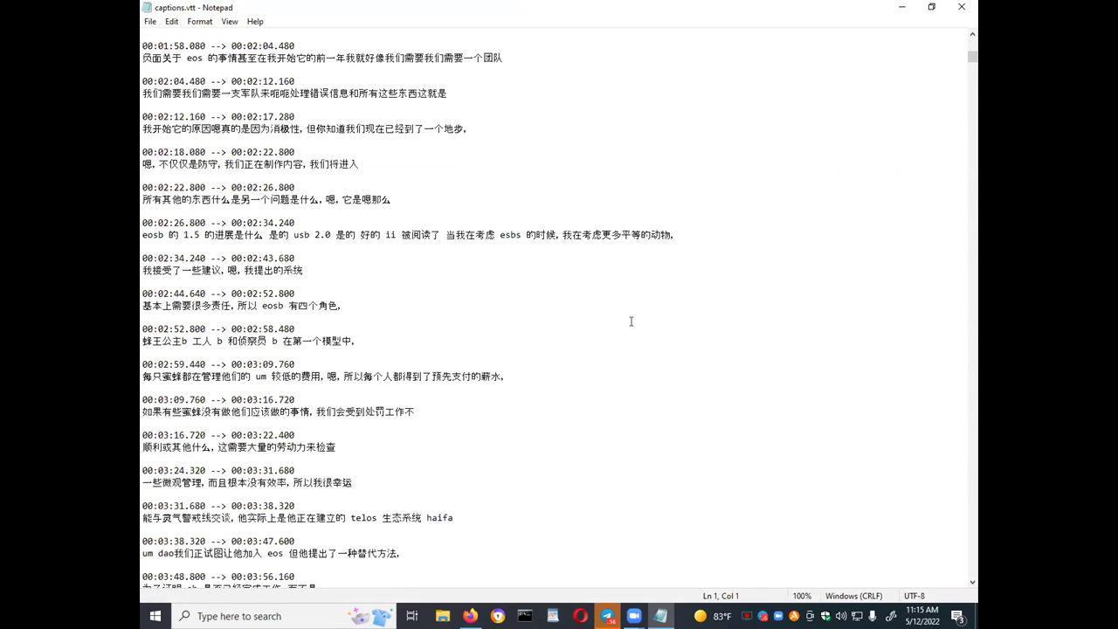
pyautogui.click(961, 7)
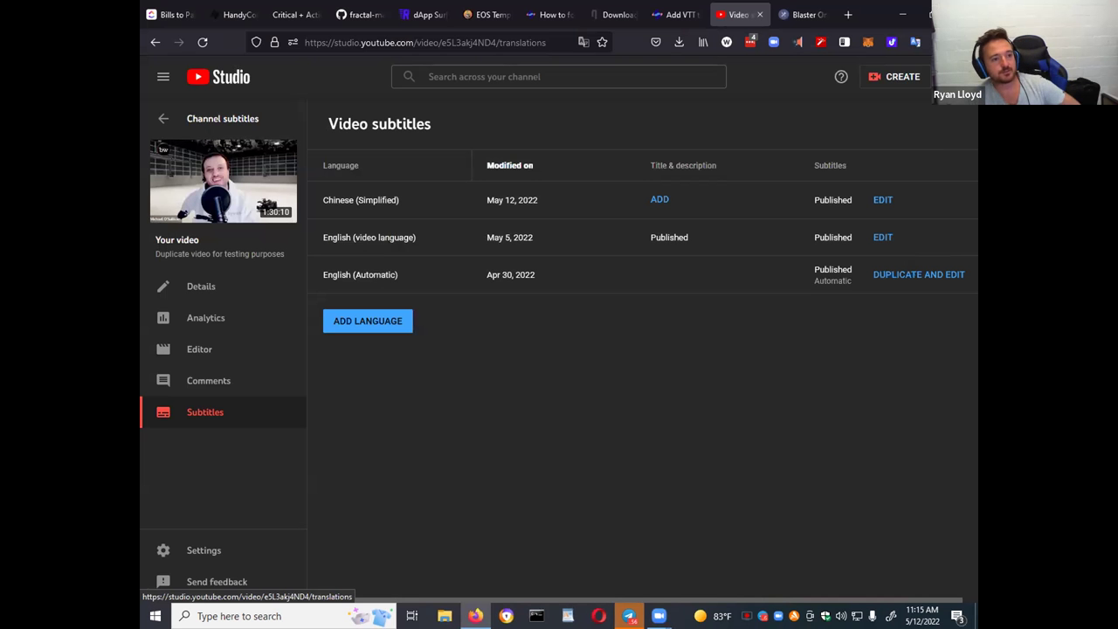